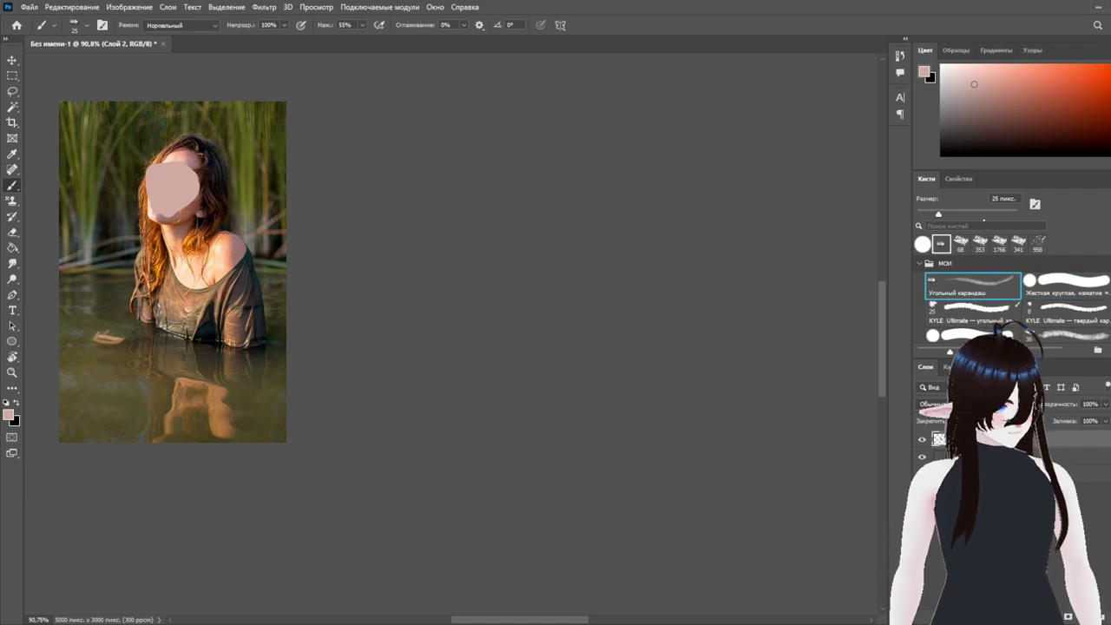
drag(506, 198, 457, 266)
mouse_move(523, 203)
mouse_down()
mouse_move(545, 255)
mouse_move(471, 305)
mouse_move(484, 286)
mouse_move(476, 250)
mouse_move(523, 206)
mouse_move(461, 272)
mouse_up()
mouse_move(390, 439)
mouse_down()
mouse_move(563, 215)
mouse_move(491, 397)
mouse_move(461, 394)
mouse_up()
key(ctrl+z)
key(ctrl+z)
key(ctrl+z)
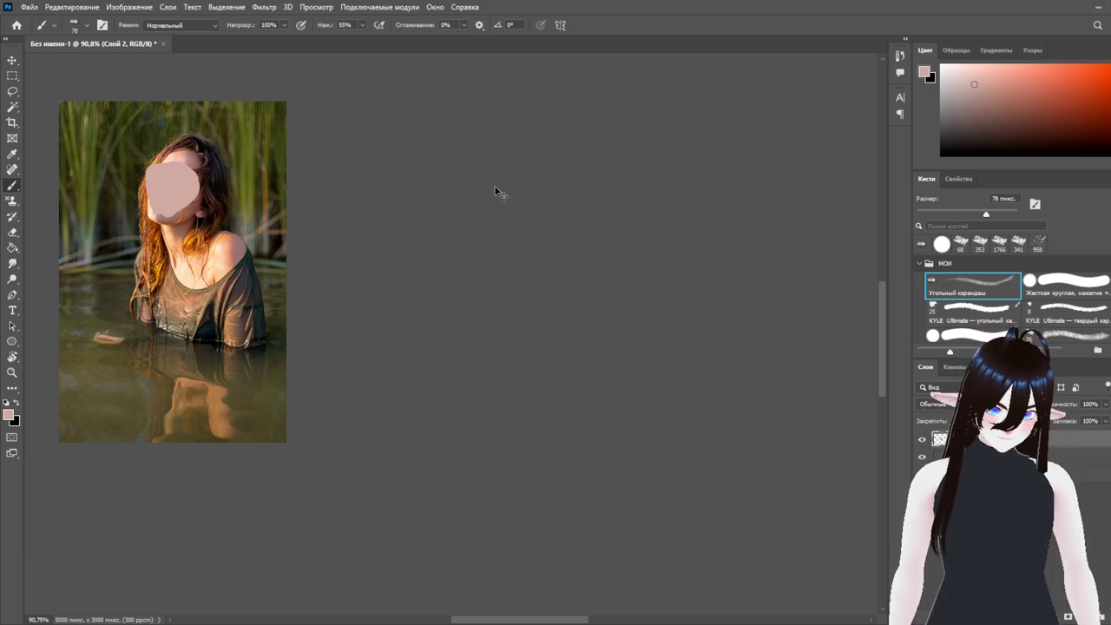
mouse_move(501, 198)
mouse_down()
mouse_move(482, 257)
mouse_move(508, 267)
mouse_up()
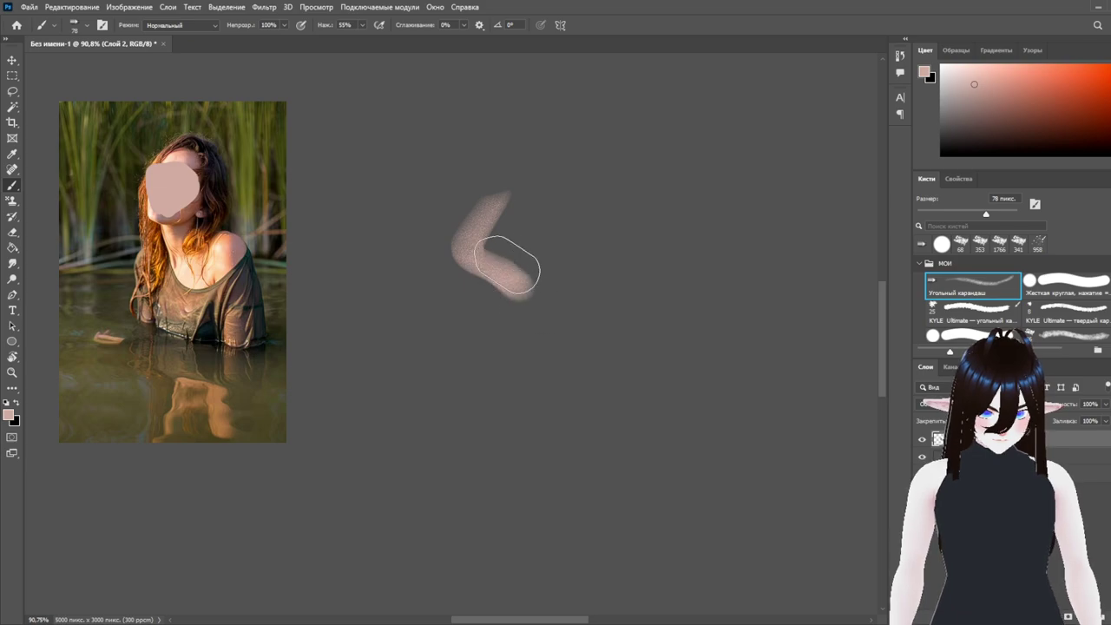
key(ctrl+z)
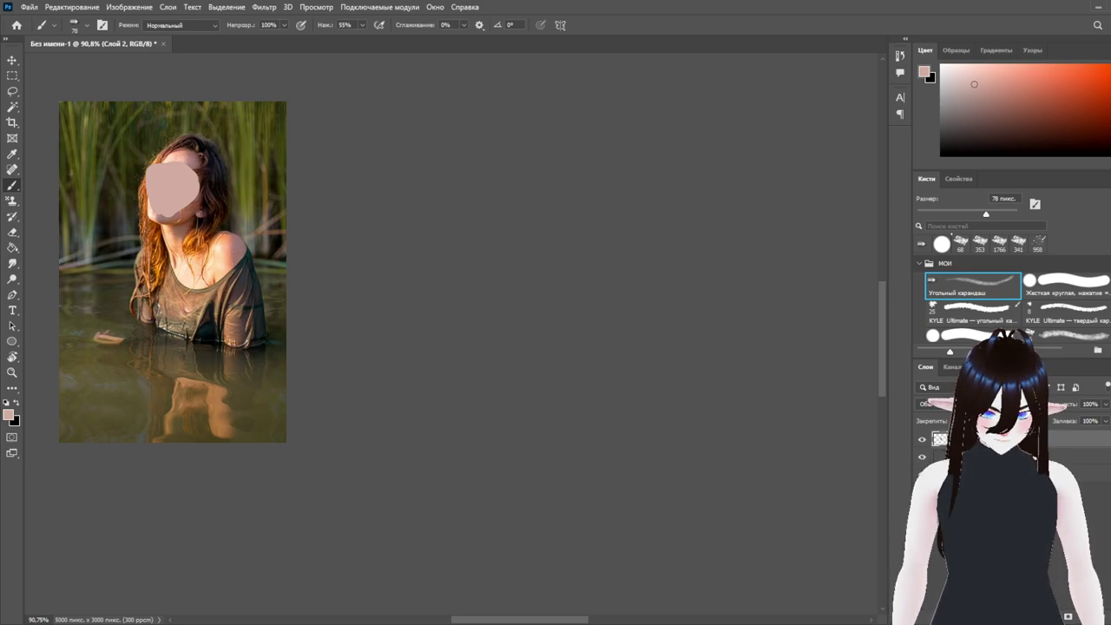
mouse_move(506, 186)
mouse_down()
mouse_move(458, 285)
mouse_move(466, 266)
mouse_up()
key(ctrl+z)
Block in the head and neck in pale pink skin tone with the charcoal pencil brush
mouse_move(496, 190)
mouse_down()
mouse_move(476, 270)
mouse_move(478, 314)
mouse_move(479, 302)
mouse_move(550, 266)
mouse_up()
mouse_move(477, 308)
mouse_down()
mouse_move(500, 232)
mouse_move(537, 197)
mouse_move(527, 294)
mouse_move(539, 198)
mouse_move(520, 172)
mouse_move(561, 198)
mouse_move(545, 280)
mouse_move(512, 264)
mouse_move(495, 200)
mouse_move(479, 247)
mouse_up()
mouse_move(478, 301)
mouse_down()
mouse_move(517, 337)
mouse_move(520, 327)
mouse_move(526, 345)
mouse_move(506, 321)
mouse_move(523, 344)
mouse_move(506, 371)
mouse_move(519, 350)
mouse_move(503, 367)
mouse_move(511, 322)
mouse_move(542, 352)
mouse_move(532, 357)
mouse_move(523, 325)
mouse_move(550, 341)
mouse_move(561, 311)
mouse_move(555, 355)
mouse_move(518, 318)
mouse_move(552, 309)
mouse_move(534, 298)
mouse_move(568, 284)
mouse_move(567, 249)
mouse_move(559, 295)
mouse_move(555, 235)
mouse_up()
mouse_move(502, 348)
mouse_down()
mouse_move(533, 340)
mouse_move(504, 359)
mouse_move(514, 342)
mouse_move(458, 346)
mouse_move(471, 348)
mouse_move(422, 401)
mouse_move(435, 362)
mouse_move(486, 353)
mouse_move(469, 356)
mouse_move(460, 376)
mouse_move(466, 406)
mouse_move(486, 351)
mouse_move(645, 338)
mouse_move(642, 373)
mouse_up()
key(ctrl+z)
key(ctrl+z)
key(ctrl+z)
key(ctrl+z)
key(ctrl+z)
Paint the shoulders, upper chest and outer arm in skin tone with the 62 px charcoal pencil brush
drag(573, 345, 646, 331)
key(ctrl+z)
drag(577, 345, 623, 332)
mouse_move(559, 319)
mouse_down()
mouse_move(622, 342)
mouse_move(605, 332)
mouse_move(638, 326)
mouse_move(669, 341)
mouse_move(665, 353)
mouse_move(656, 340)
mouse_move(653, 399)
mouse_move(653, 347)
mouse_move(688, 405)
mouse_move(674, 366)
mouse_move(684, 427)
mouse_move(664, 444)
mouse_up()
mouse_move(482, 368)
mouse_down()
mouse_move(452, 391)
mouse_move(466, 417)
mouse_move(464, 386)
mouse_move(473, 422)
mouse_move(489, 369)
mouse_move(500, 381)
mouse_move(594, 347)
mouse_move(600, 363)
mouse_move(535, 420)
mouse_move(589, 389)
mouse_move(638, 439)
mouse_move(661, 408)
mouse_up()
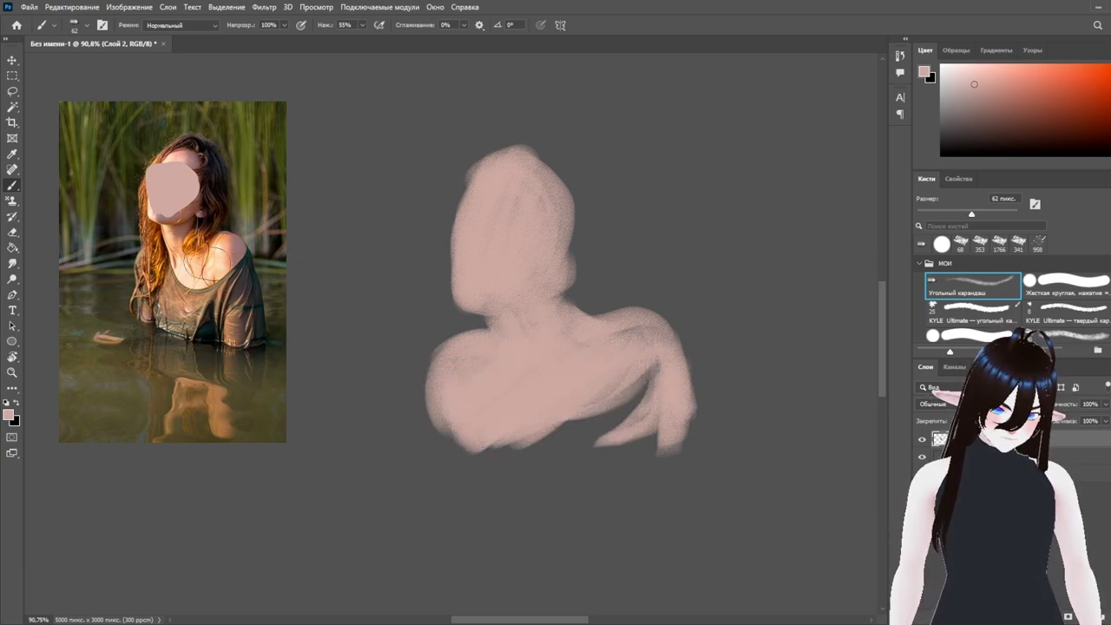
Lasso the painted head and neck, nudge them slightly upward and to the left, and clear the selection
key(l)
drag(565, 149, 422, 259)
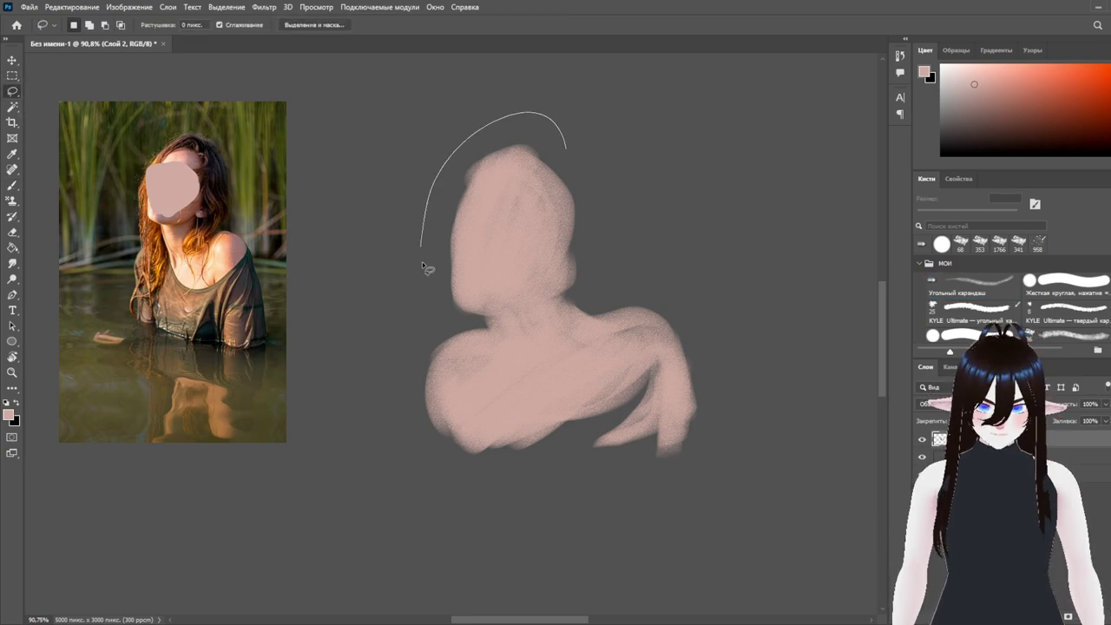
drag(625, 251, 576, 157)
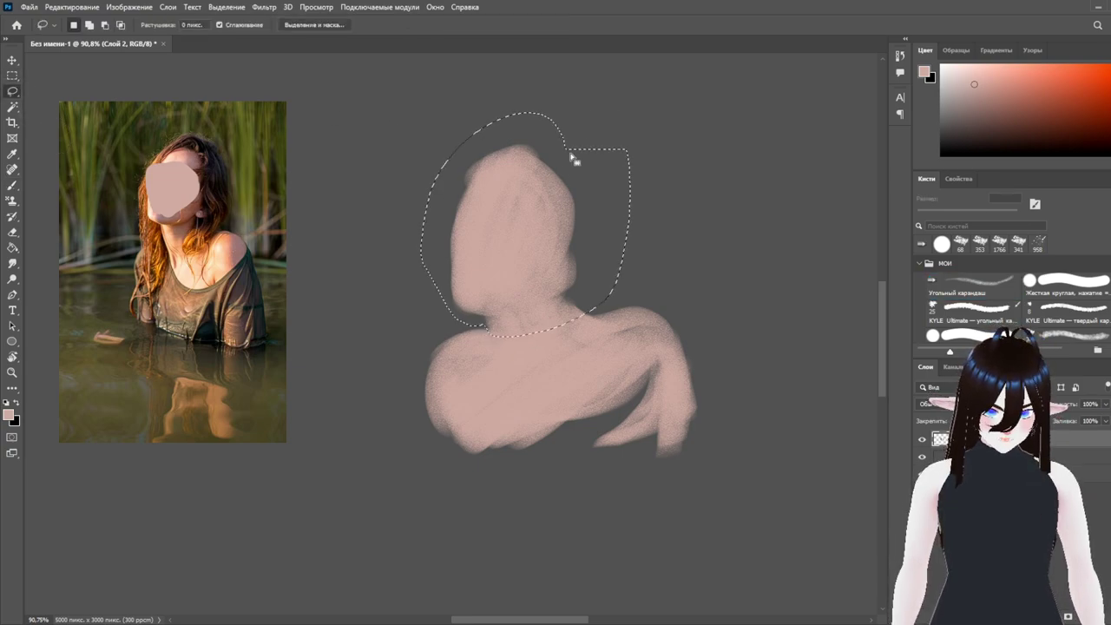
key(ctrl+t)
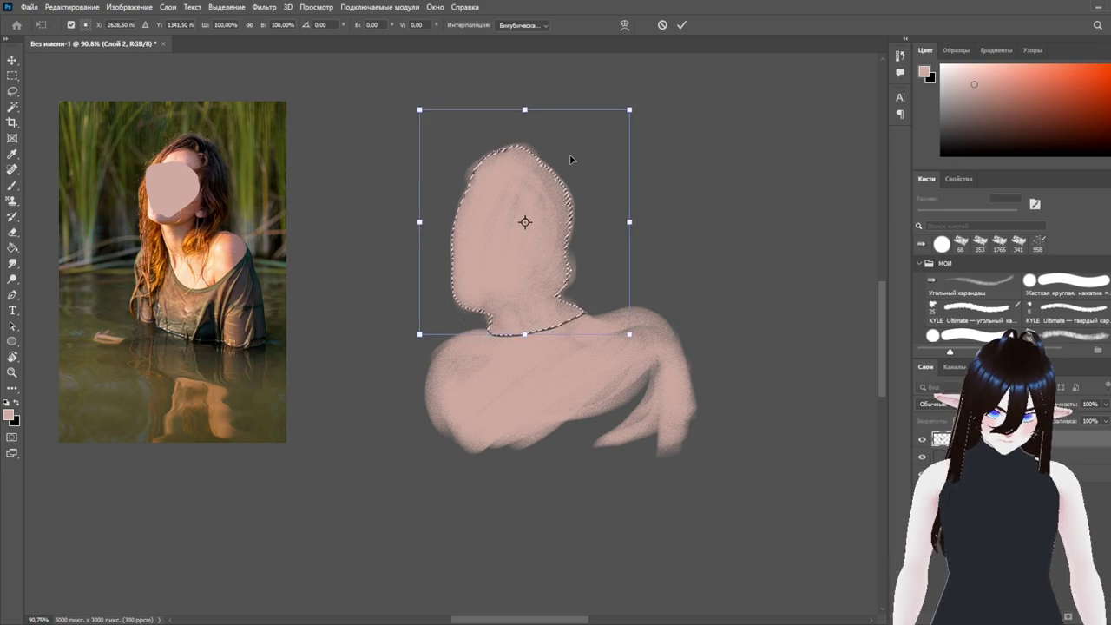
key(Up)
key(Up)
key(Up)
key(Up)
key(Up)
key(Up)
key(Up)
key(Left)
key(Left)
key(Left)
key(Left)
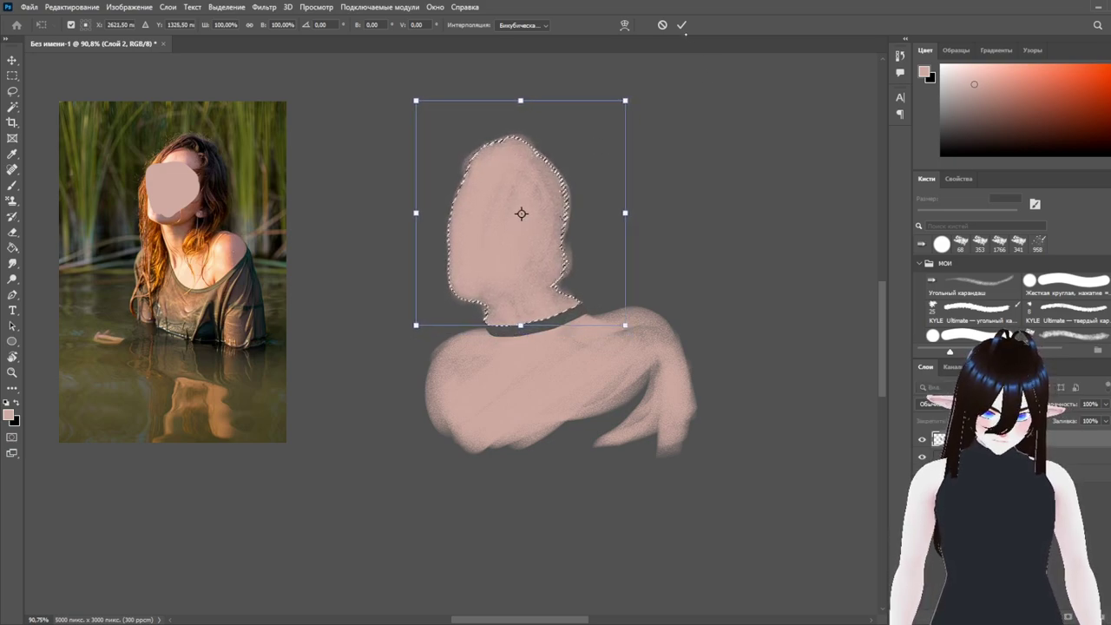
key(Return)
key(ctrl+d)
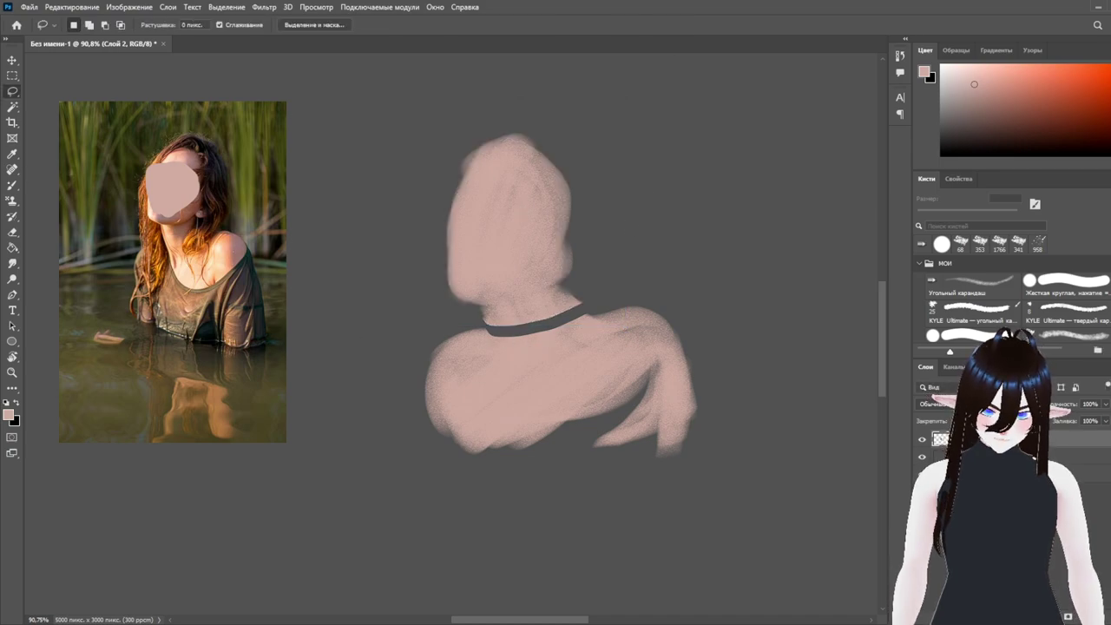
Fill the gap across the neck and block in the rest of the torso in skin tone
key(b)
mouse_move(507, 349)
mouse_down()
mouse_move(551, 313)
mouse_move(566, 332)
mouse_move(591, 331)
mouse_move(512, 342)
mouse_up()
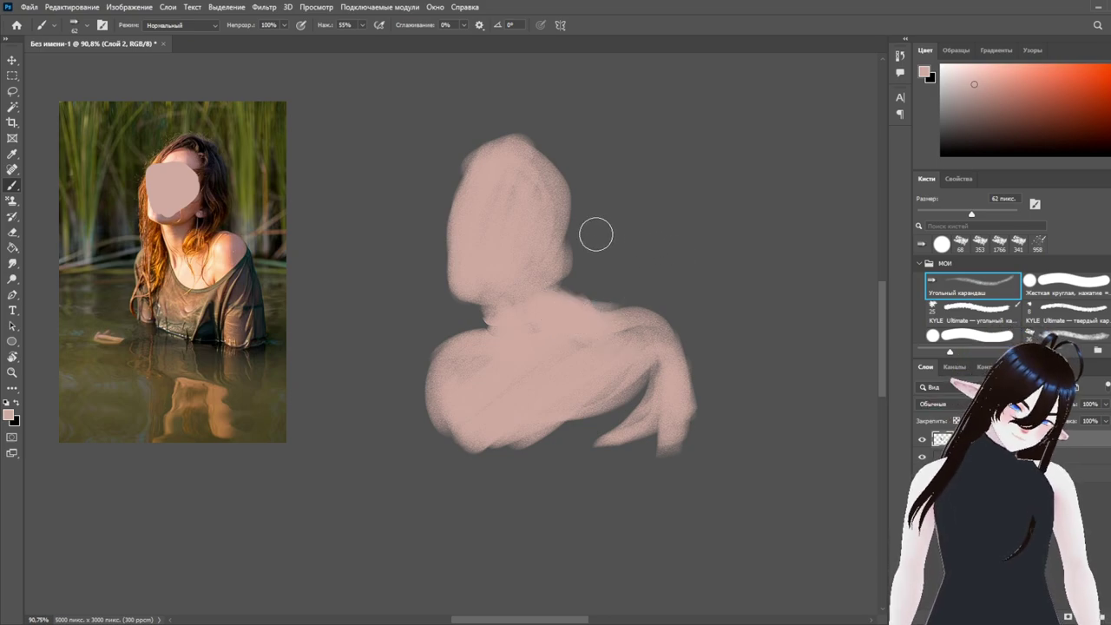
mouse_move(644, 385)
mouse_down()
mouse_move(619, 415)
mouse_move(599, 491)
mouse_move(665, 377)
mouse_move(642, 471)
mouse_move(625, 414)
mouse_move(560, 471)
mouse_move(545, 443)
mouse_move(484, 422)
mouse_move(481, 435)
mouse_move(480, 425)
mouse_move(495, 481)
mouse_move(483, 442)
mouse_move(582, 479)
mouse_move(536, 485)
mouse_move(630, 479)
mouse_move(662, 466)
mouse_move(534, 393)
mouse_move(491, 402)
mouse_move(458, 460)
mouse_move(642, 464)
mouse_up()
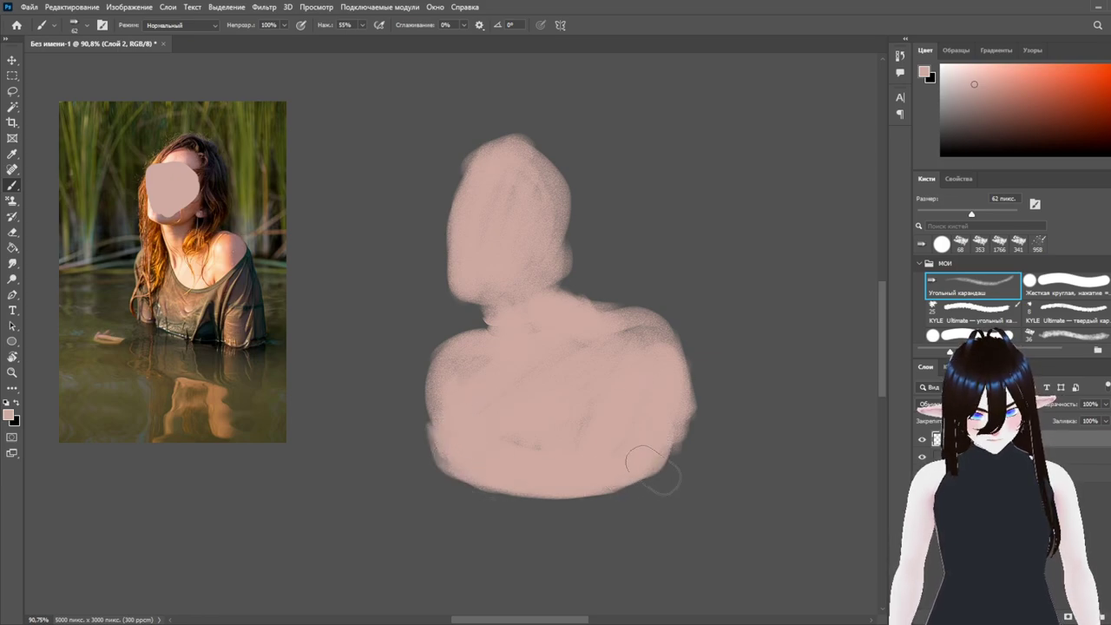
Clean up the neck, shoulder and outer arm contours with the 76 px soft round eraser
key(e)
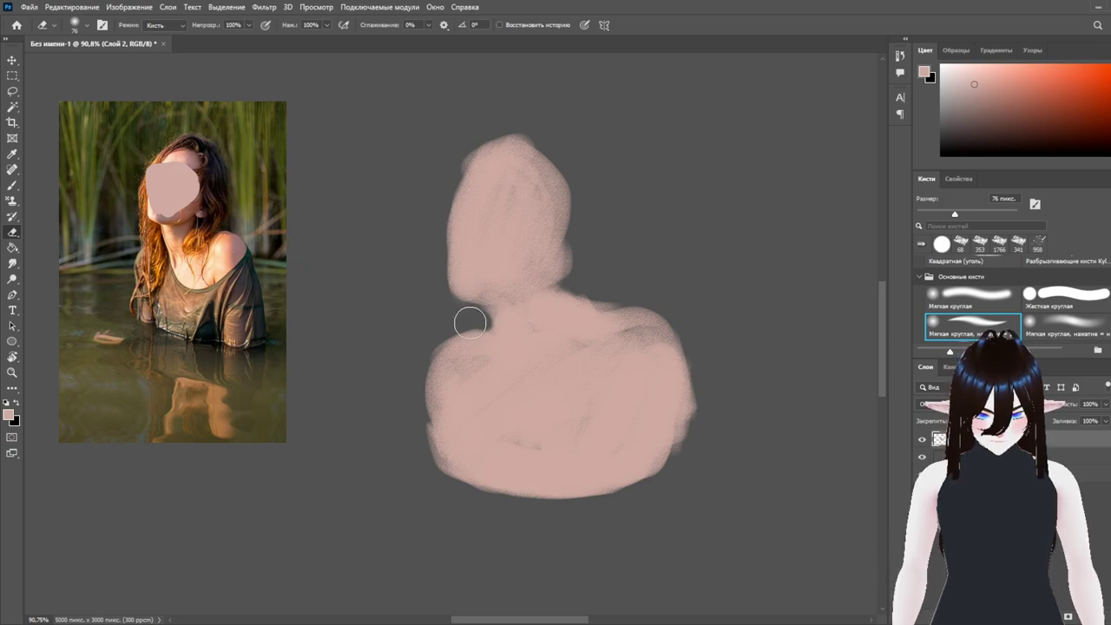
mouse_move(411, 391)
mouse_down()
mouse_move(478, 322)
mouse_move(628, 297)
mouse_up()
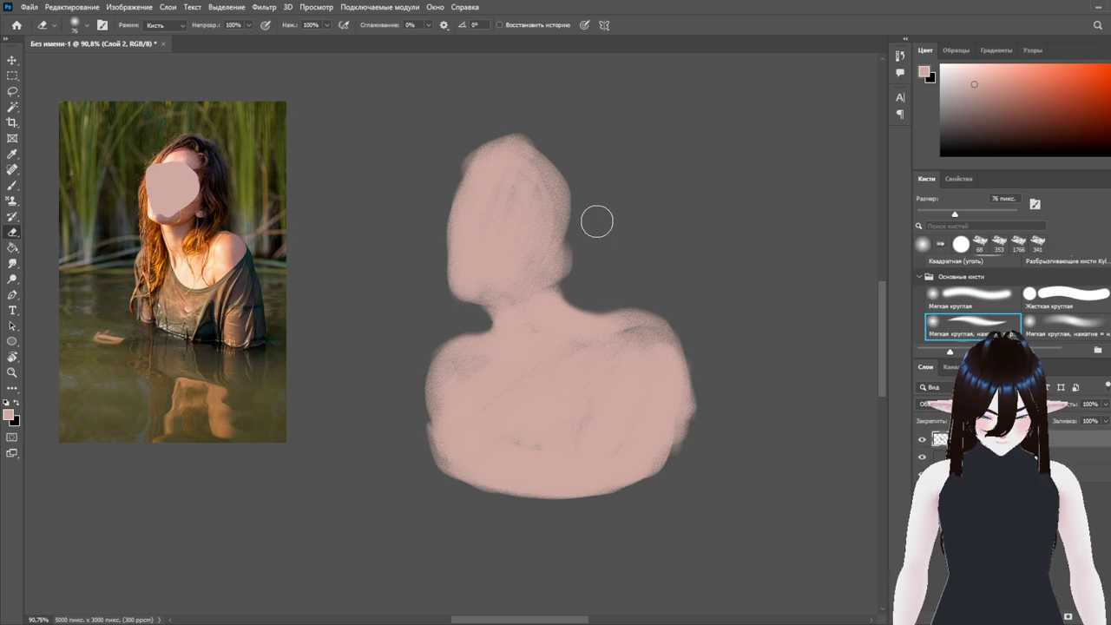
drag(417, 376, 454, 494)
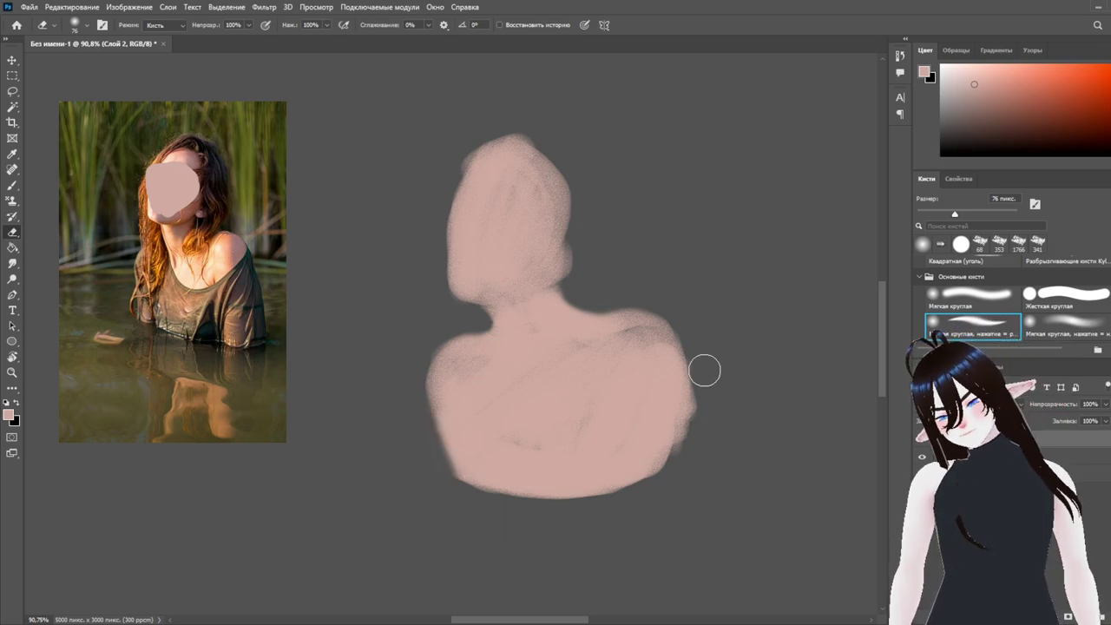
drag(704, 372, 674, 489)
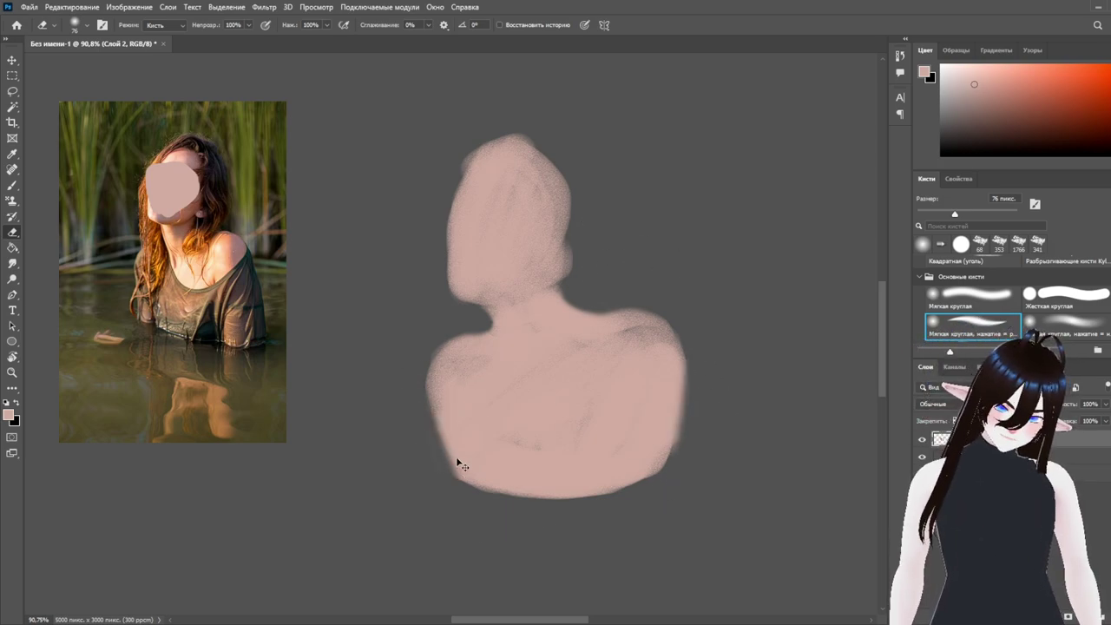
key(ctrl+z)
key(ctrl+z)
mouse_move(421, 464)
mouse_down()
mouse_move(429, 364)
mouse_move(455, 334)
mouse_up()
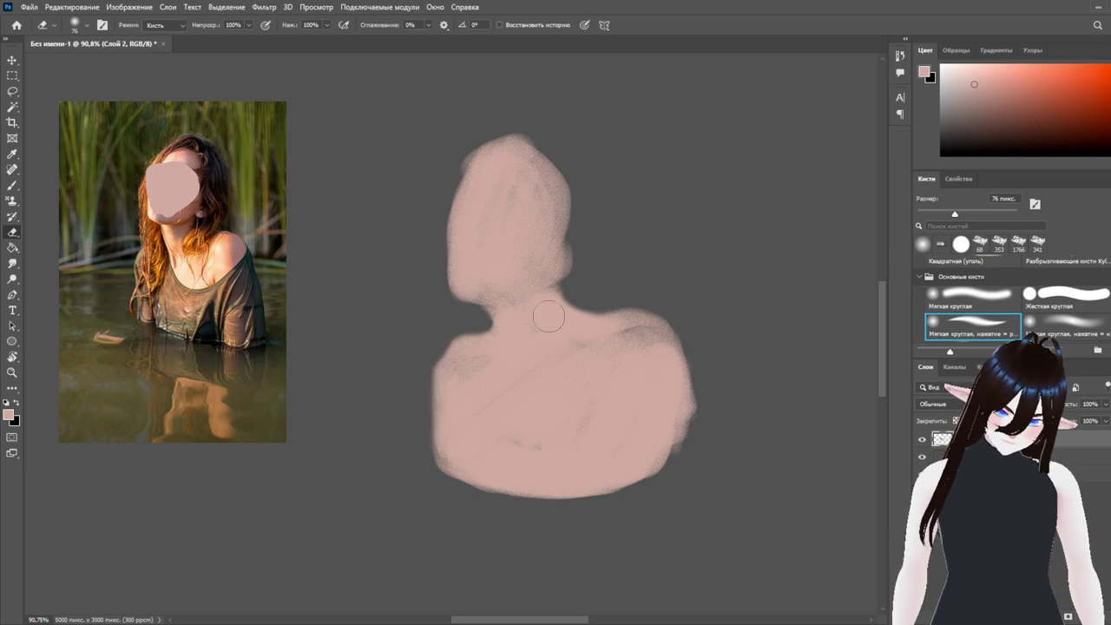
mouse_move(700, 349)
mouse_down()
mouse_move(688, 429)
mouse_move(680, 281)
mouse_up()
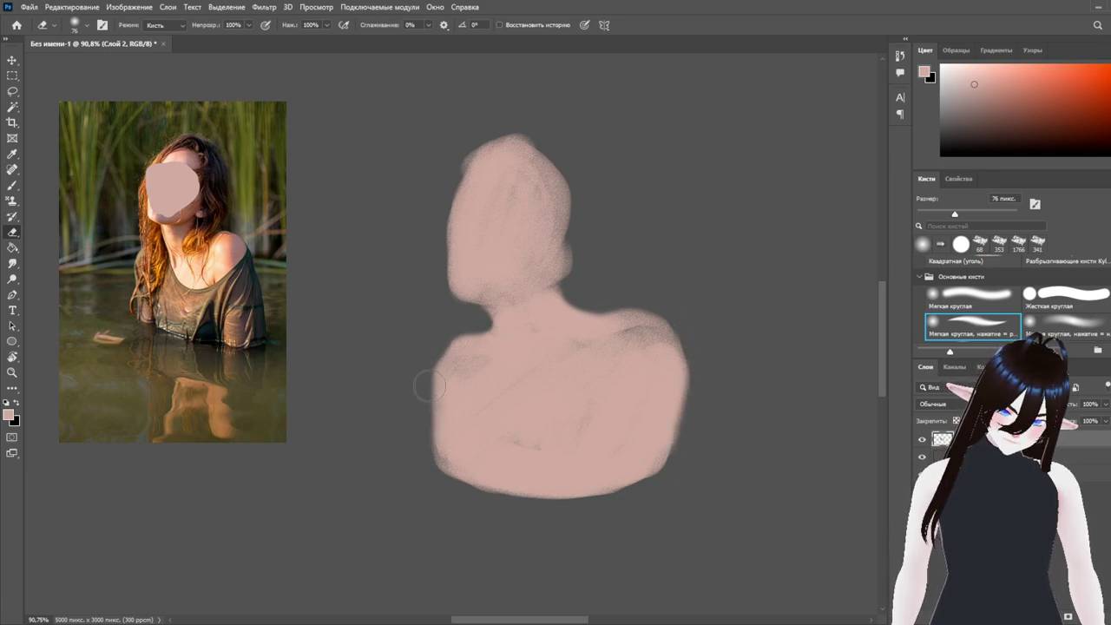
Even out the skin tone on the shoulder below the face, and trim the face and jaw contour with the eraser
key(b)
drag(479, 359, 451, 371)
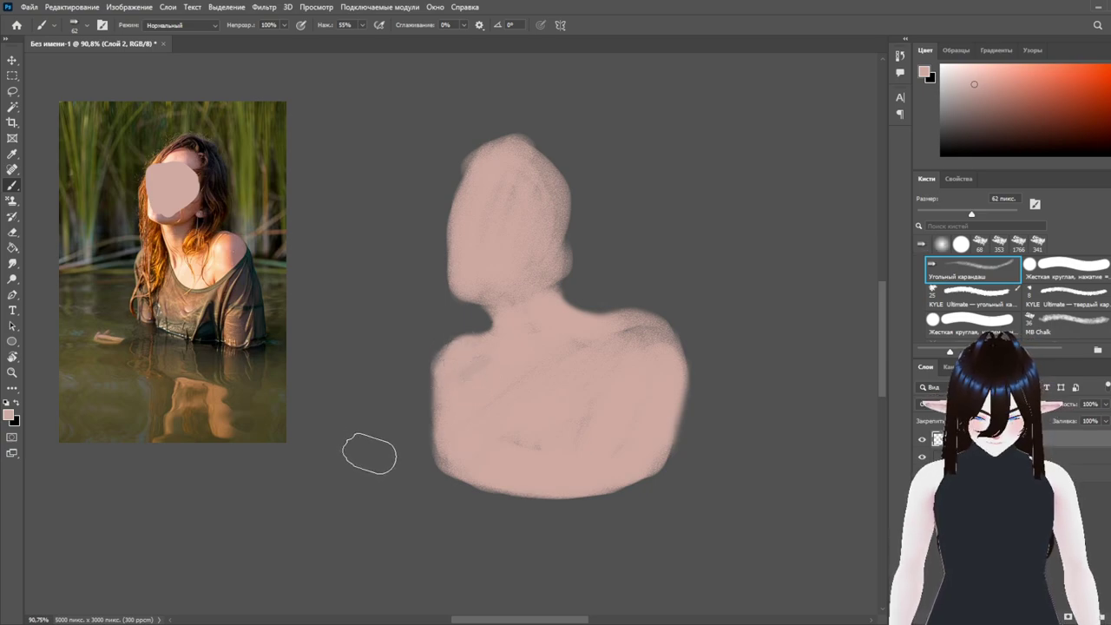
key(e)
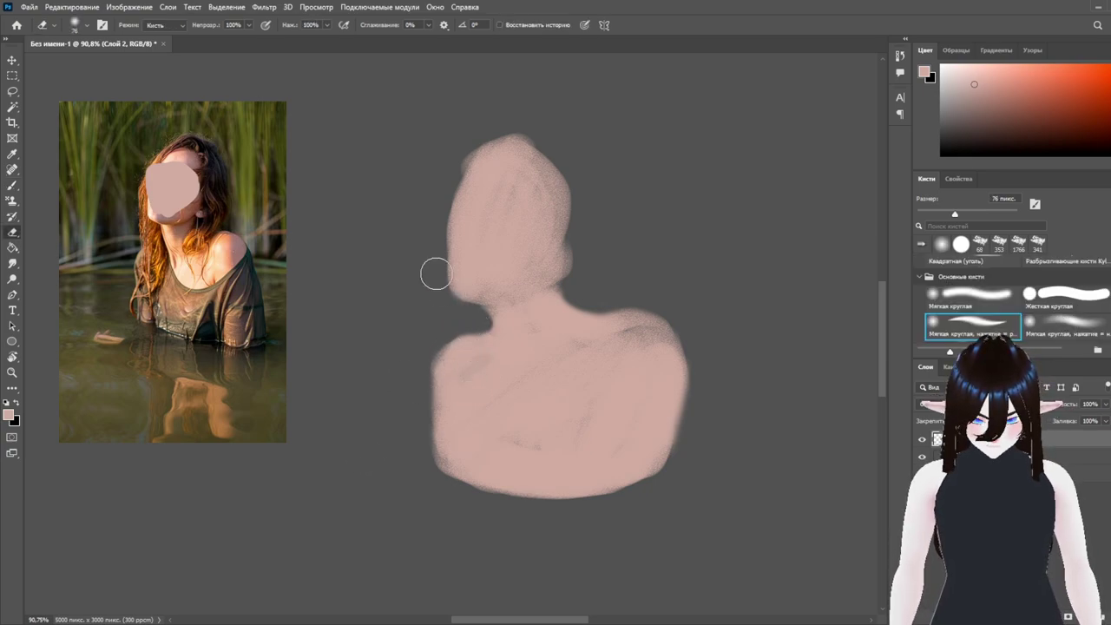
drag(439, 233, 439, 244)
mouse_move(456, 304)
mouse_down()
mouse_move(461, 318)
mouse_move(451, 307)
mouse_move(490, 323)
mouse_up()
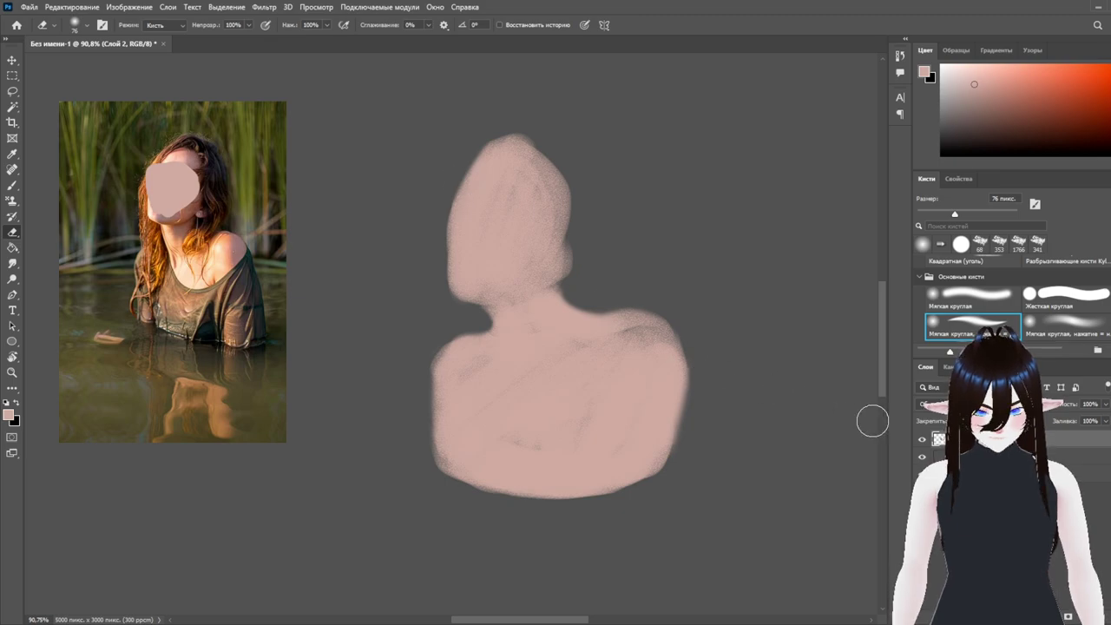
click(922, 440)
click(920, 441)
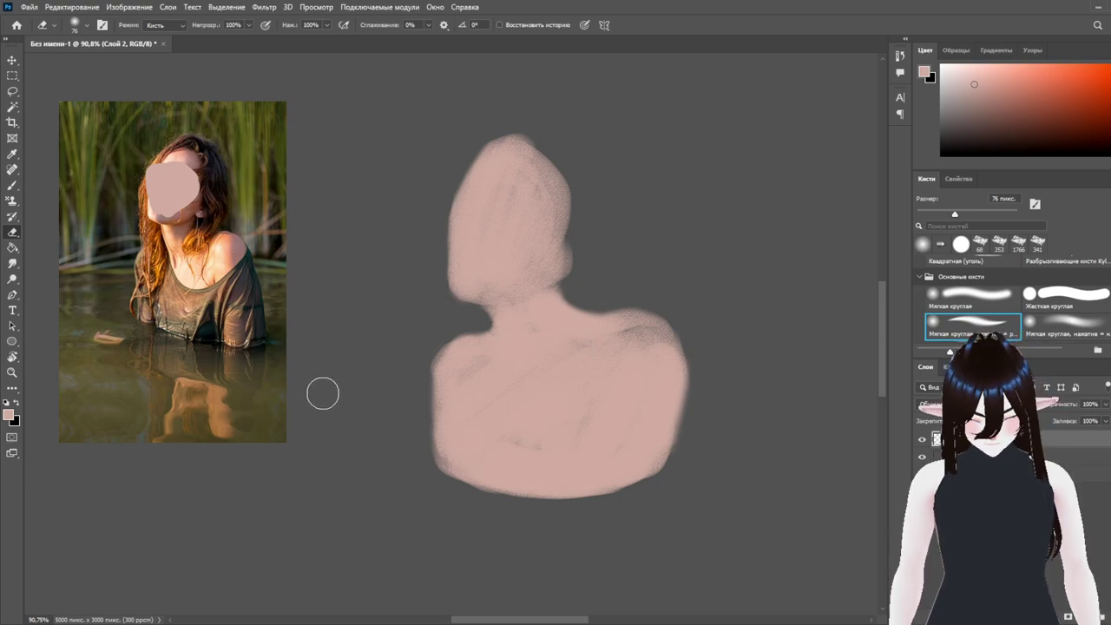
Paint an ear shape in skin tone on the back side of the head
key(b)
key(ctrl+z)
mouse_move(565, 263)
mouse_down()
mouse_move(595, 263)
mouse_move(601, 253)
mouse_move(583, 249)
mouse_move(594, 243)
mouse_move(580, 265)
mouse_move(601, 250)
mouse_move(571, 253)
mouse_up()
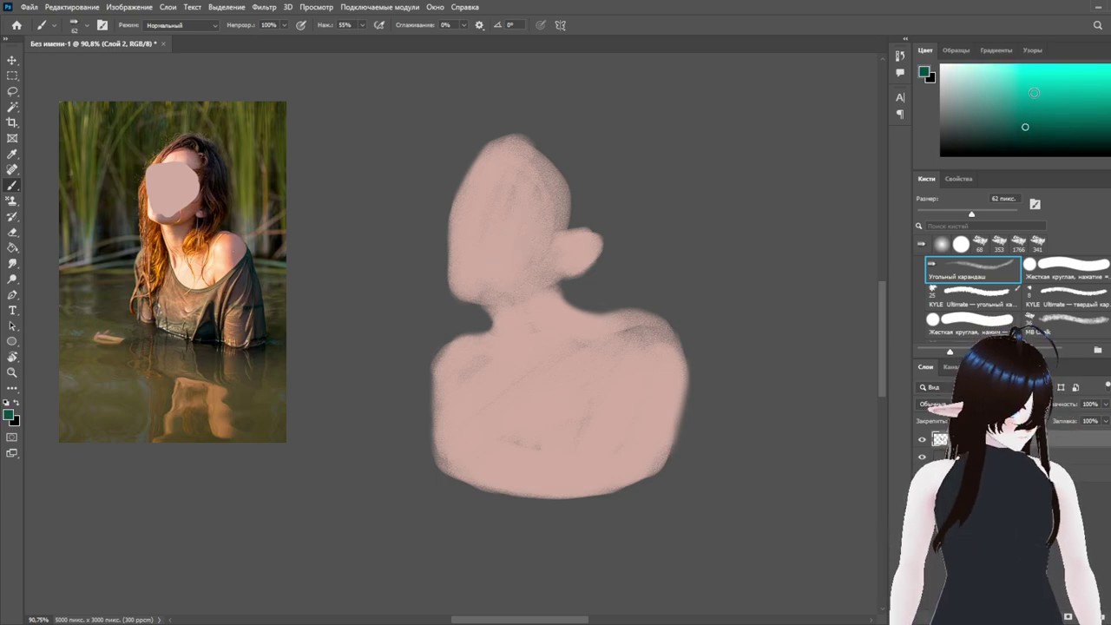
On a new layer, paint near-white hair behind the neck below the ear with the 62 px brush
drag(1046, 93, 974, 66)
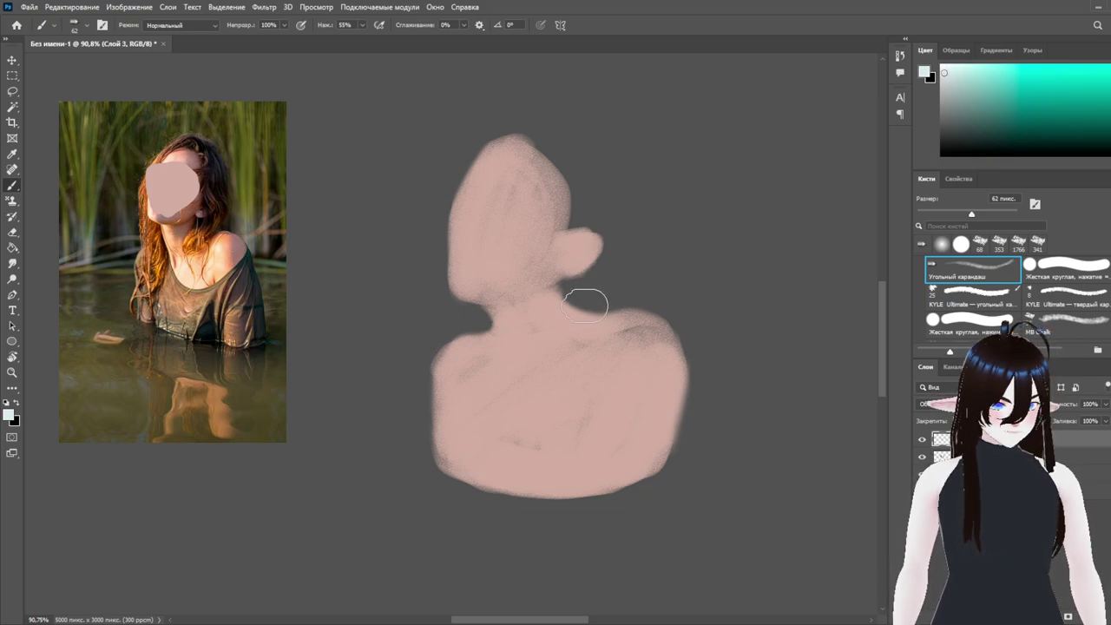
mouse_move(566, 295)
mouse_down()
mouse_move(556, 338)
mouse_move(588, 294)
mouse_move(599, 346)
mouse_move(591, 311)
mouse_move(605, 299)
mouse_move(569, 315)
mouse_move(591, 302)
mouse_move(601, 331)
mouse_move(597, 275)
mouse_up()
key(ctrl+z)
key(ctrl+z)
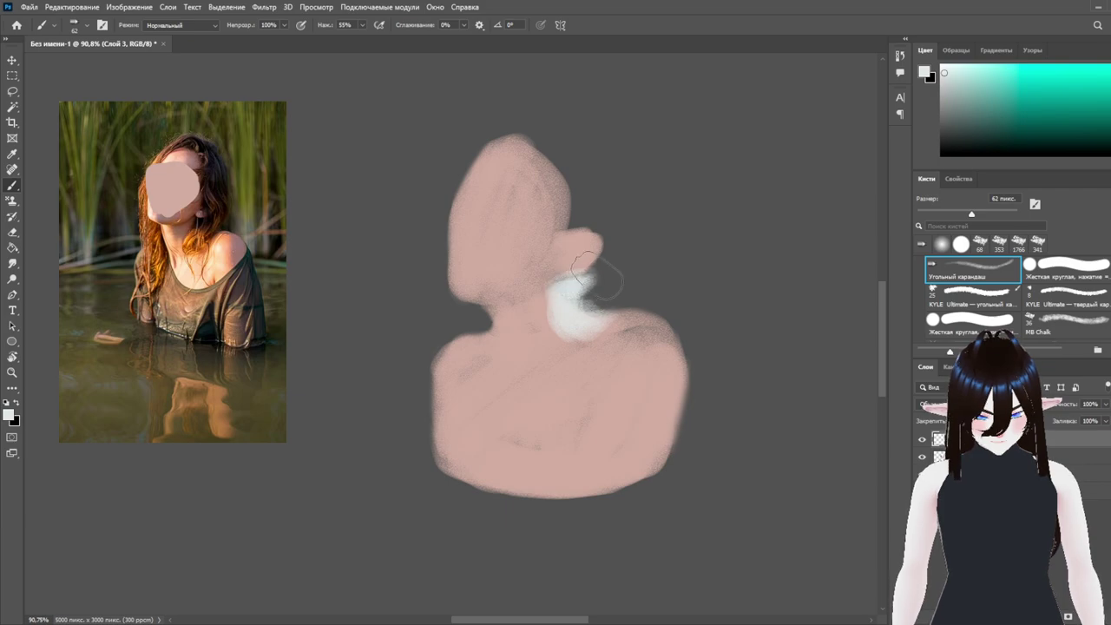
drag(557, 309, 525, 426)
key(ctrl+z)
drag(559, 326, 555, 371)
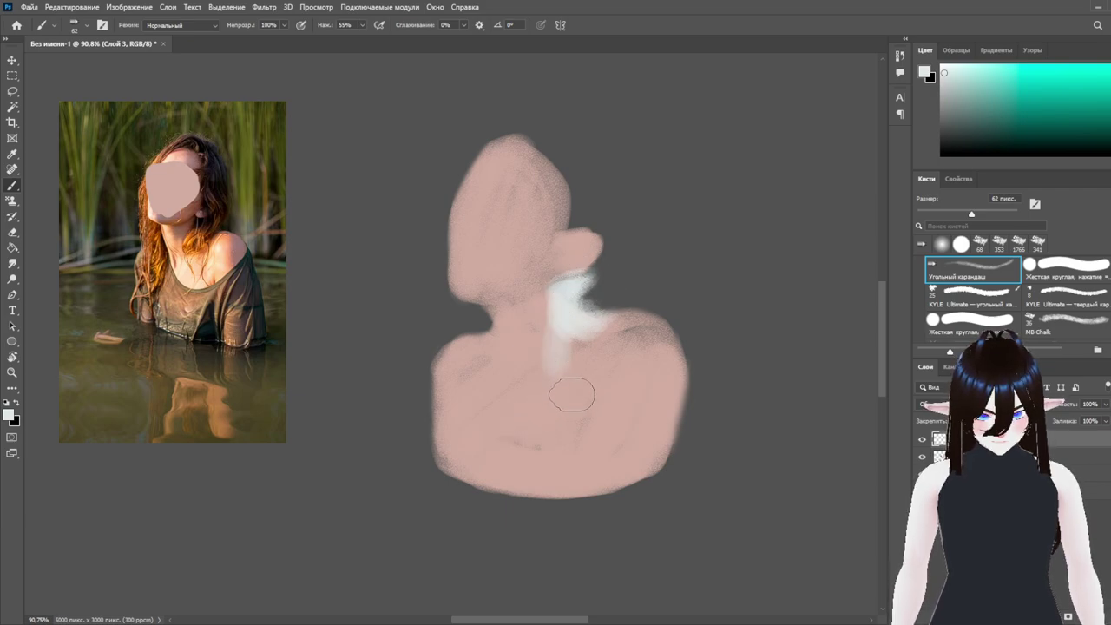
key(ctrl+z)
drag(569, 307, 552, 350)
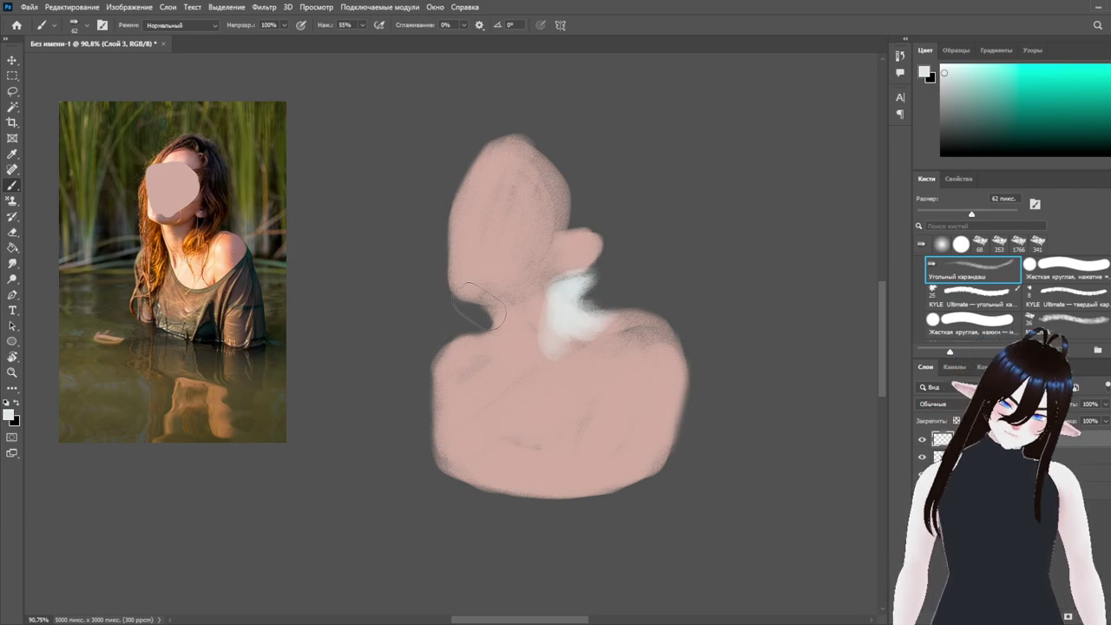
Paint near-white hair under the chin, down the chest and around the back of the head and ear
mouse_move(460, 324)
mouse_down()
mouse_move(490, 334)
mouse_move(493, 365)
mouse_move(490, 326)
mouse_move(476, 396)
mouse_move(477, 356)
mouse_move(482, 449)
mouse_up()
mouse_move(473, 338)
mouse_down()
mouse_move(495, 321)
mouse_move(503, 329)
mouse_move(501, 347)
mouse_move(447, 300)
mouse_move(455, 308)
mouse_up()
mouse_move(552, 158)
mouse_down()
mouse_move(561, 226)
mouse_move(552, 208)
mouse_move(578, 186)
mouse_move(609, 227)
mouse_move(600, 304)
mouse_move(609, 273)
mouse_move(624, 313)
mouse_up()
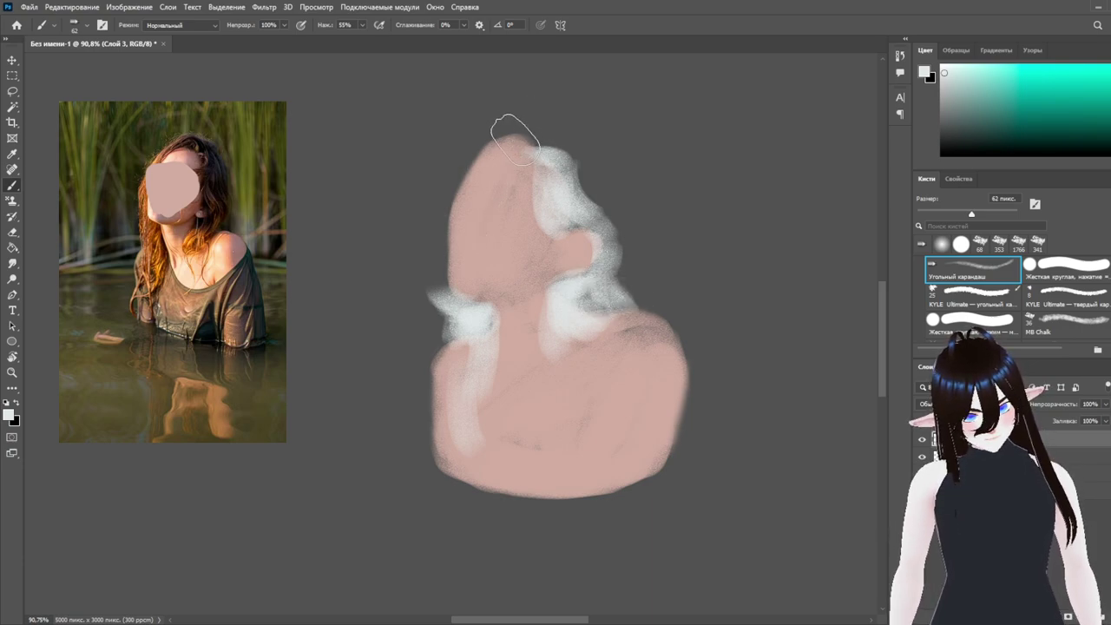
Paint near-white hair across the top of the head and over the forehead edge
mouse_move(538, 156)
mouse_down()
mouse_move(485, 139)
mouse_move(529, 160)
mouse_move(512, 133)
mouse_move(515, 165)
mouse_move(564, 213)
mouse_move(531, 135)
mouse_move(516, 150)
mouse_move(480, 144)
mouse_move(521, 138)
mouse_move(471, 162)
mouse_up()
key(ctrl+z)
key(ctrl+z)
key(ctrl+z)
key(ctrl+z)
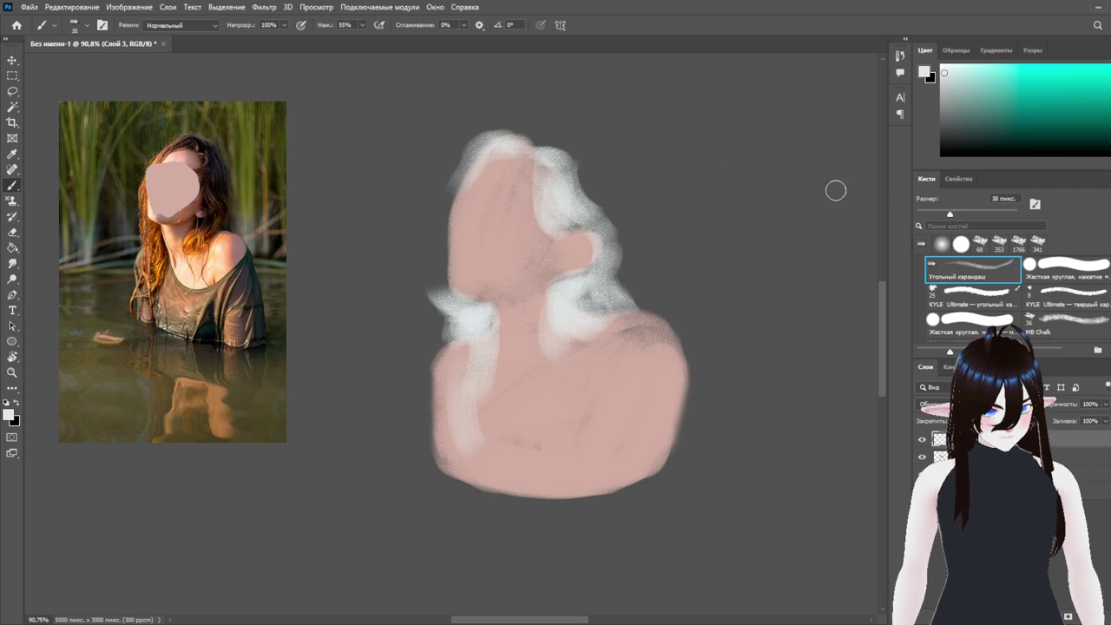
Paint a near-white lock along the front edge of the face down to the jaw with the 38 px brush
mouse_move(487, 160)
mouse_down()
mouse_move(454, 227)
mouse_move(457, 279)
mouse_up()
key(ctrl+z)
drag(468, 158, 440, 282)
drag(453, 195, 441, 294)
drag(447, 259, 438, 291)
key(ctrl+z)
key(ctrl+z)
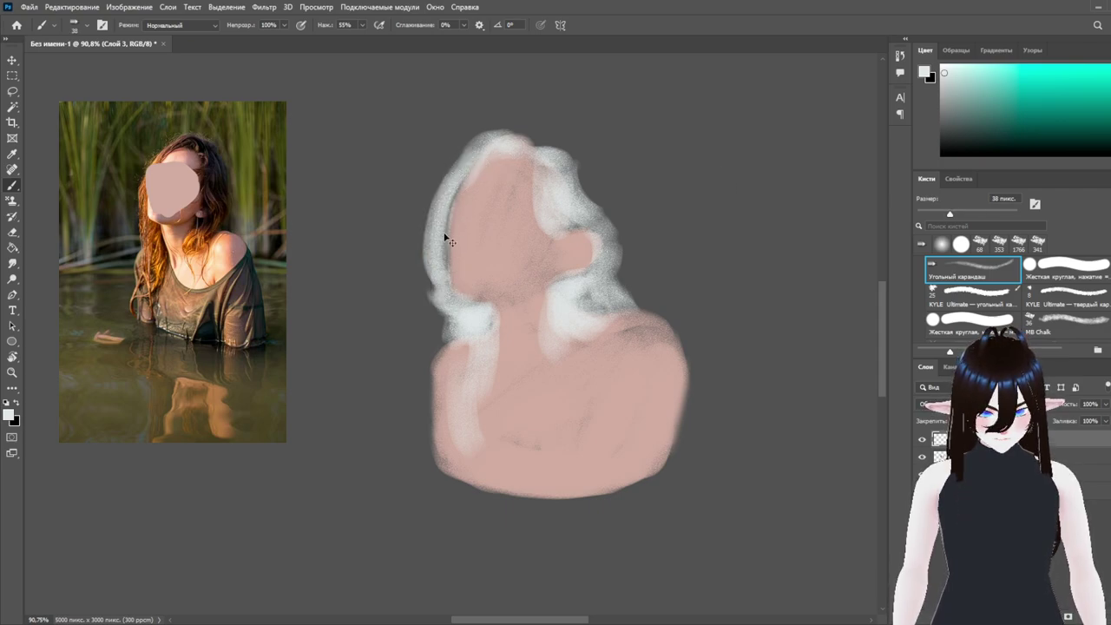
key(ctrl+z)
key(ctrl+z)
mouse_move(487, 144)
mouse_down()
mouse_move(443, 197)
mouse_move(454, 214)
mouse_move(438, 283)
mouse_move(451, 313)
mouse_move(474, 310)
mouse_up()
key(ctrl+z)
key(ctrl+z)
drag(453, 244, 474, 313)
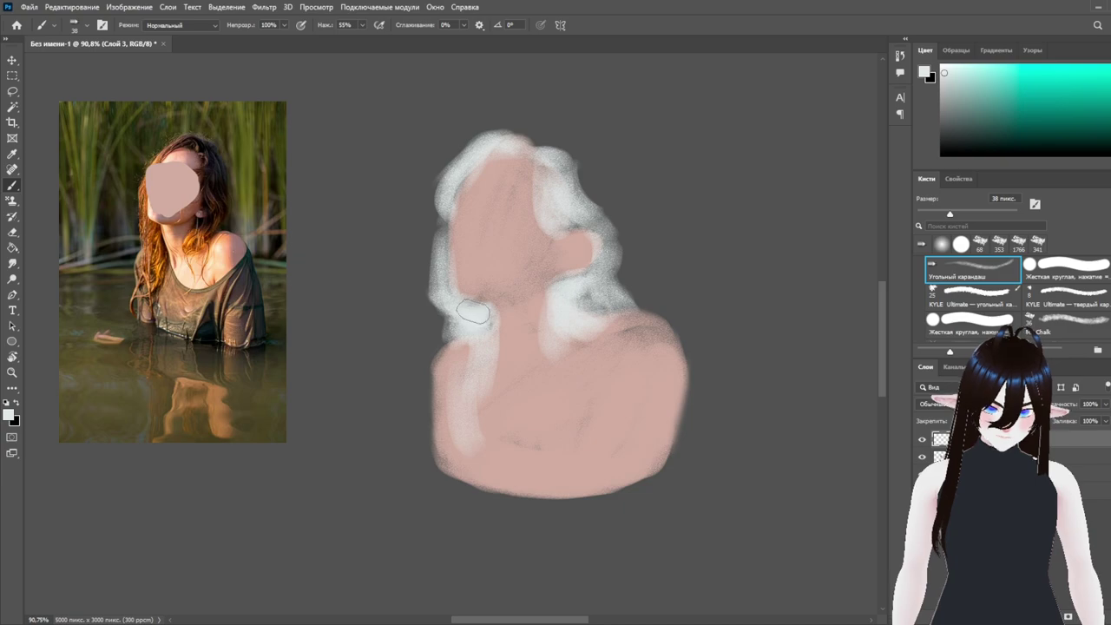
Extend the hair behind the neck with thin near-white strands onto the chest and the far shoulder
drag(551, 328, 562, 364)
key(ctrl+z)
drag(556, 299, 564, 379)
mouse_move(570, 310)
mouse_down()
mouse_move(607, 349)
mouse_move(647, 322)
mouse_up()
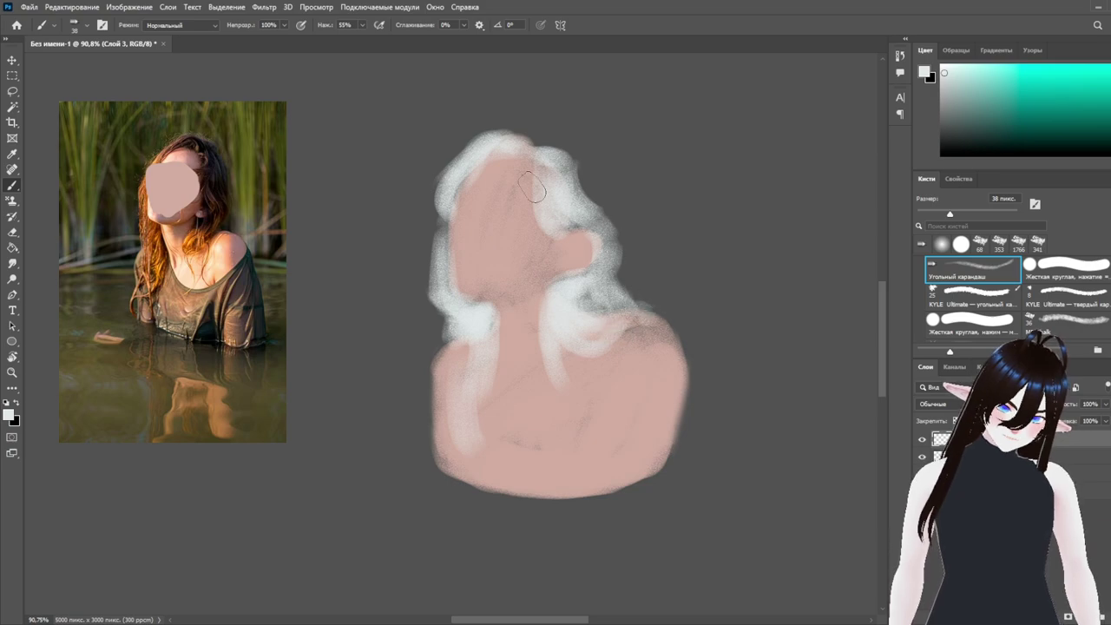
Add near-white hair volume over the crown and down the back of the head past the ear
drag(564, 191, 579, 214)
mouse_move(536, 143)
mouse_down()
mouse_move(573, 151)
mouse_move(590, 195)
mouse_up()
key(ctrl+z)
key(ctrl+z)
key(ctrl+z)
mouse_move(493, 149)
mouse_down()
mouse_move(535, 140)
mouse_move(583, 178)
mouse_move(620, 251)
mouse_move(607, 173)
mouse_move(618, 209)
mouse_move(562, 145)
mouse_move(612, 193)
mouse_move(603, 204)
mouse_move(559, 160)
mouse_move(590, 222)
mouse_move(616, 227)
mouse_up()
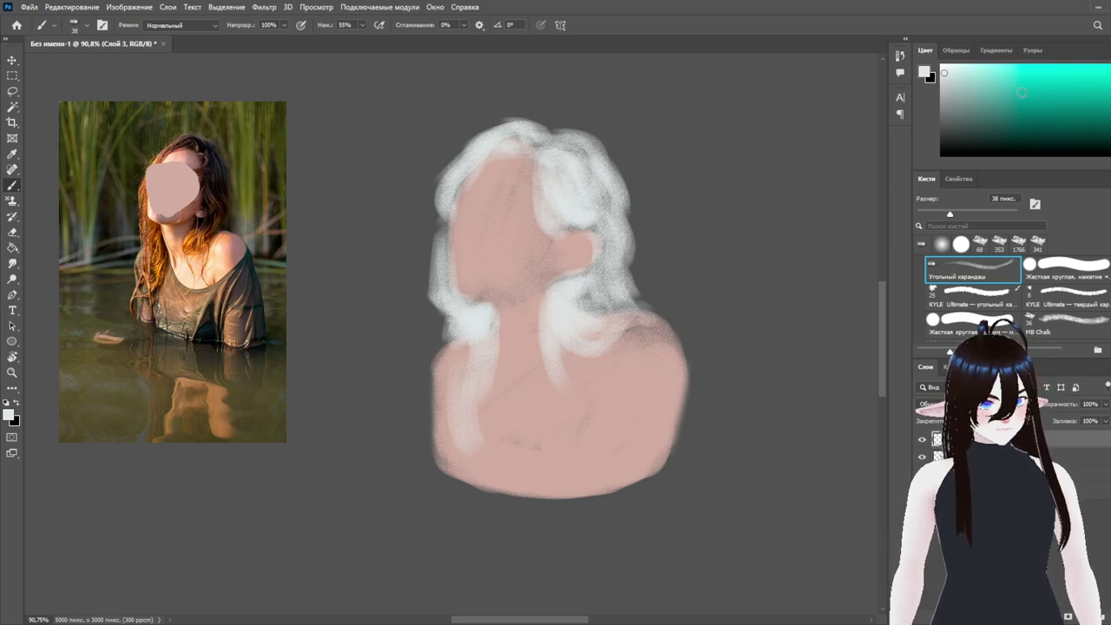
Set the foreground colour to a muted grey-blue and add a new layer above the hair
drag(1110, 112, 983, 99)
click(1110, 103)
click(1109, 88)
click(1110, 80)
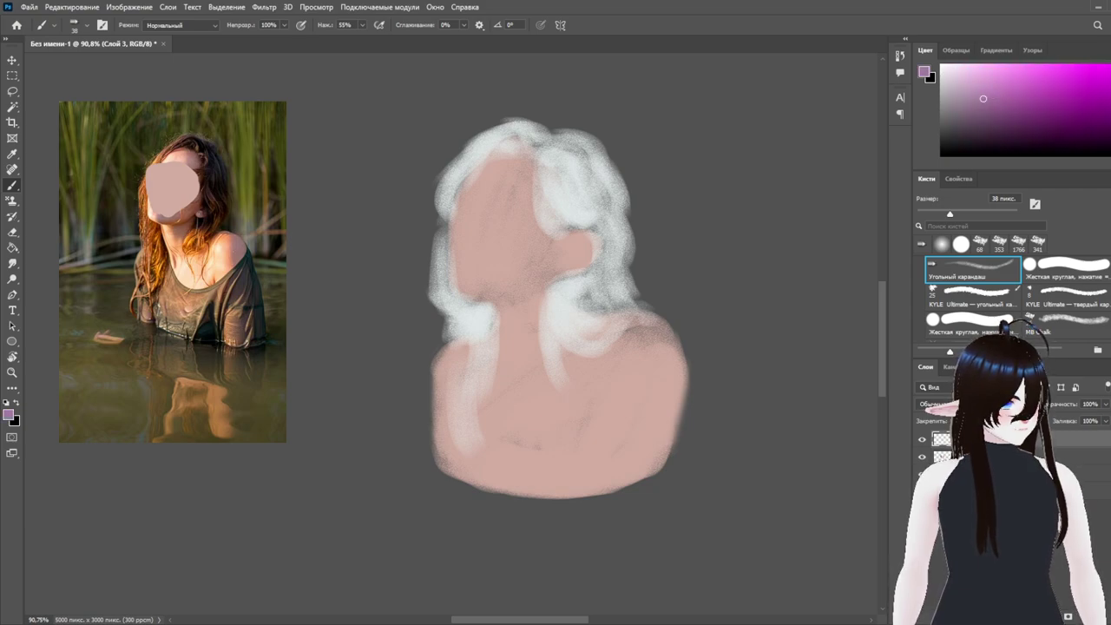
click(1110, 105)
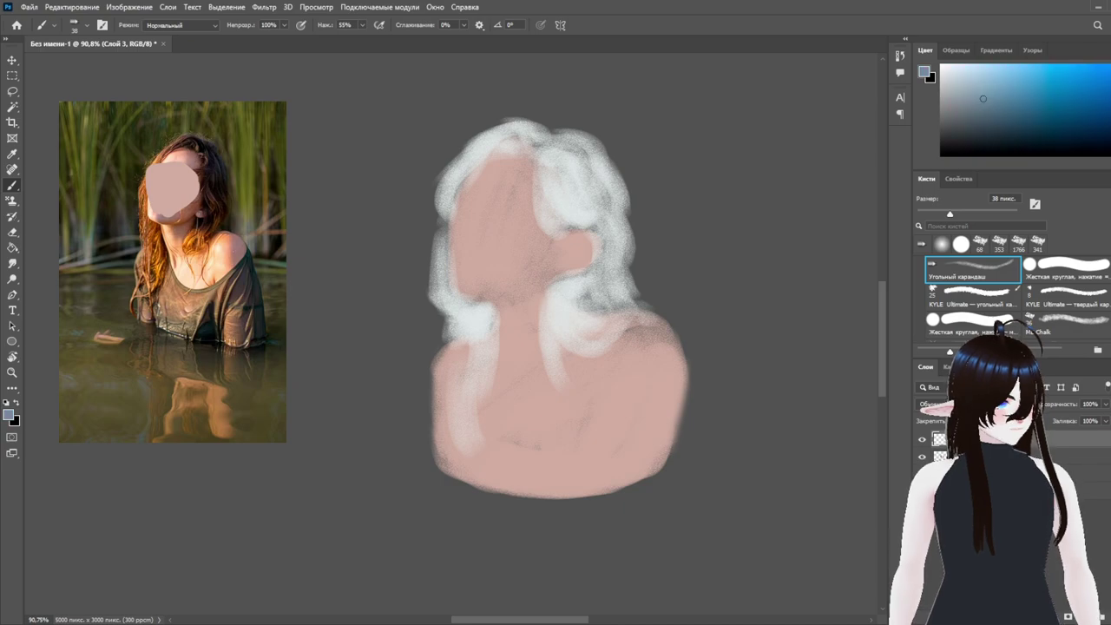
click(959, 99)
mouse_move(523, 276)
mouse_down()
mouse_move(542, 248)
mouse_move(498, 282)
mouse_move(508, 293)
mouse_move(532, 280)
mouse_move(488, 296)
mouse_move(535, 282)
mouse_move(573, 236)
mouse_move(544, 293)
mouse_up()
key(ctrl+z)
key(ctrl+z)
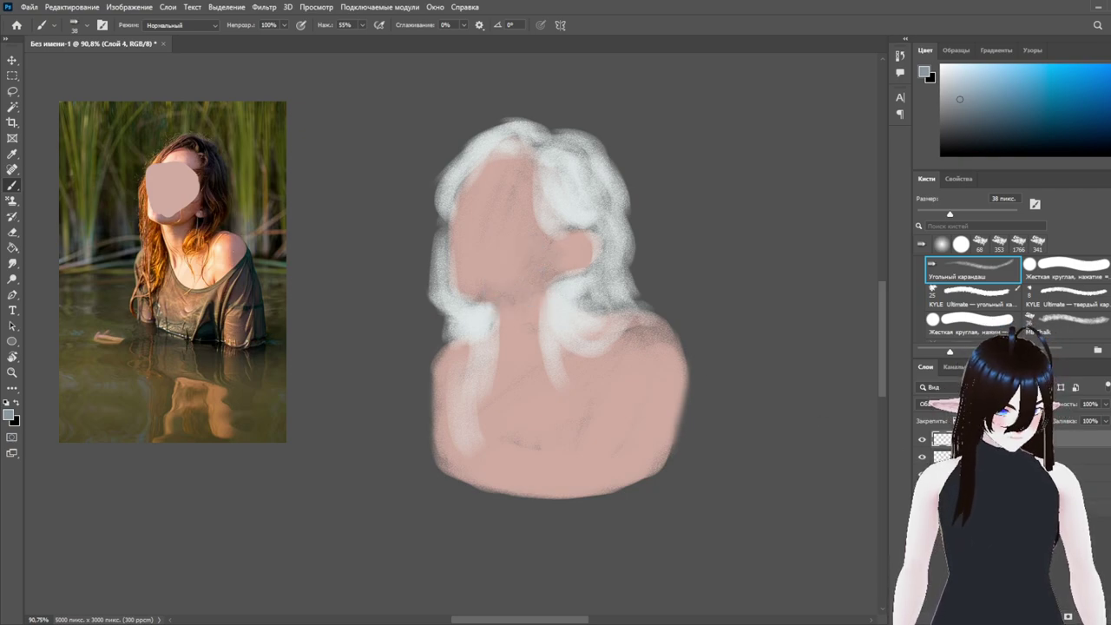
Reposition the new layer in the layer stack and paint grey-blue shadows under the jaw and inside the ear with the 38 px brush
drag(998, 454, 997, 438)
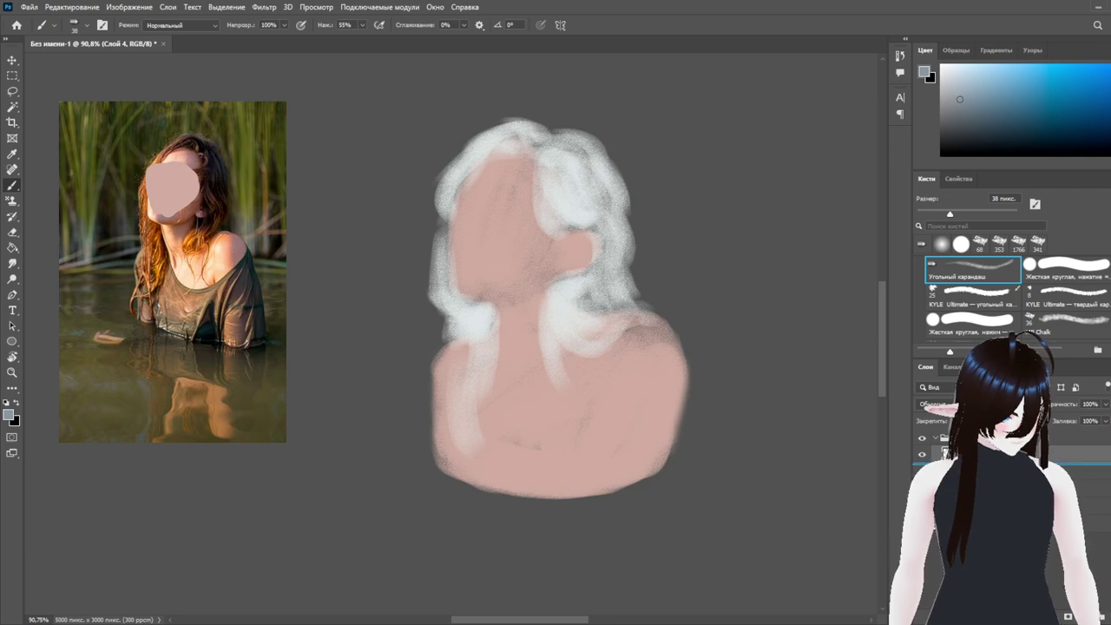
mouse_move(500, 304)
mouse_down()
mouse_move(535, 308)
mouse_move(506, 313)
mouse_move(549, 299)
mouse_move(496, 305)
mouse_move(545, 290)
mouse_move(538, 269)
mouse_move(511, 311)
mouse_move(532, 327)
mouse_move(536, 304)
mouse_move(479, 305)
mouse_move(557, 308)
mouse_move(549, 288)
mouse_move(495, 301)
mouse_move(531, 264)
mouse_up()
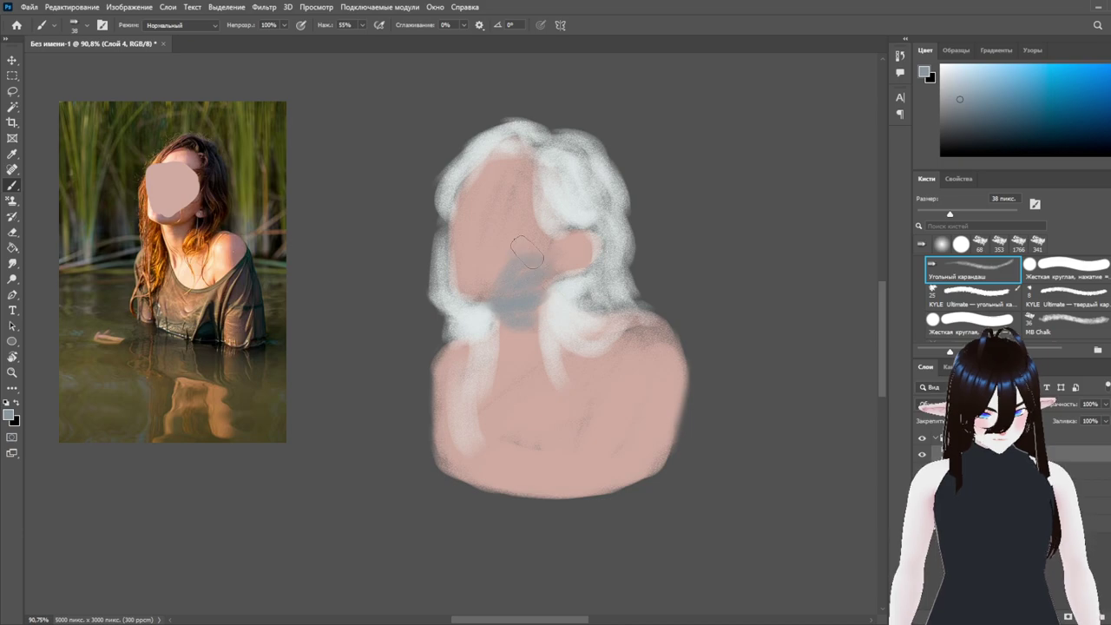
key(ctrl+z)
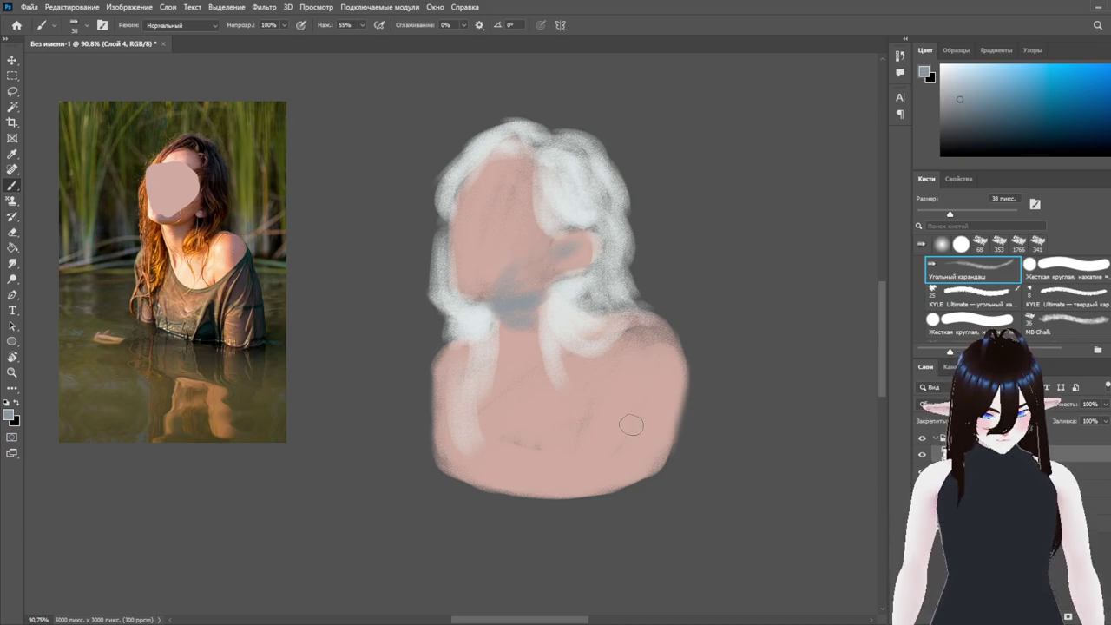
Shade the near shoulder, upper arm and side of the chest in grey-blue with the 66 px brush
drag(653, 349, 677, 400)
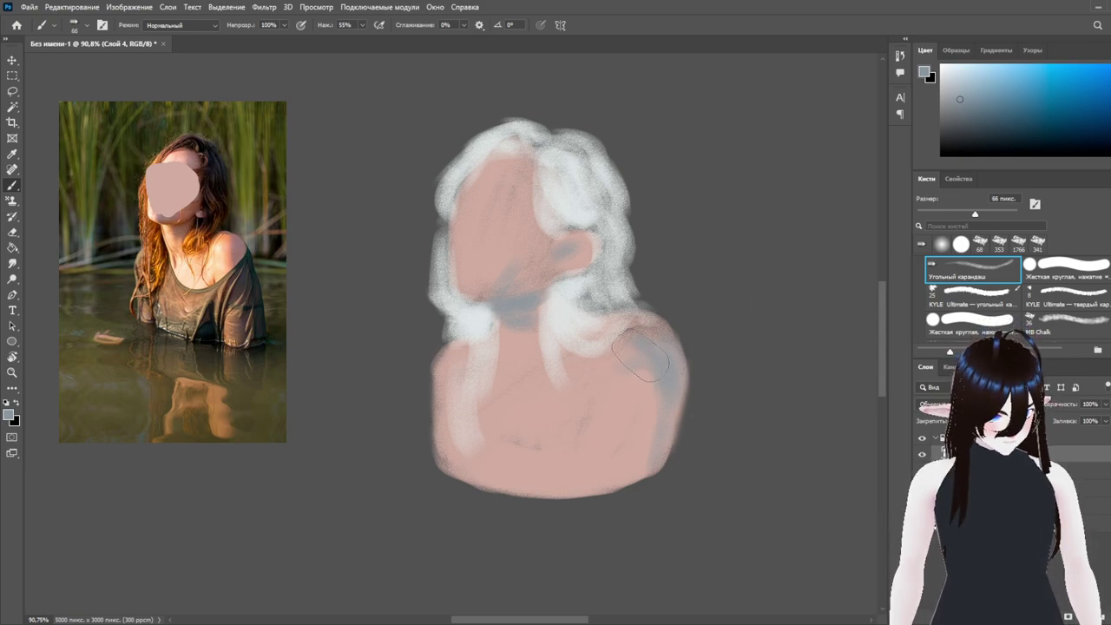
mouse_move(681, 341)
mouse_down()
mouse_move(657, 331)
mouse_move(663, 383)
mouse_move(672, 382)
mouse_move(643, 347)
mouse_move(643, 450)
mouse_move(663, 393)
mouse_move(631, 487)
mouse_move(658, 431)
mouse_move(623, 478)
mouse_move(582, 470)
mouse_move(620, 384)
mouse_move(588, 472)
mouse_move(556, 498)
mouse_move(596, 422)
mouse_move(542, 496)
mouse_up()
key(ctrl+z)
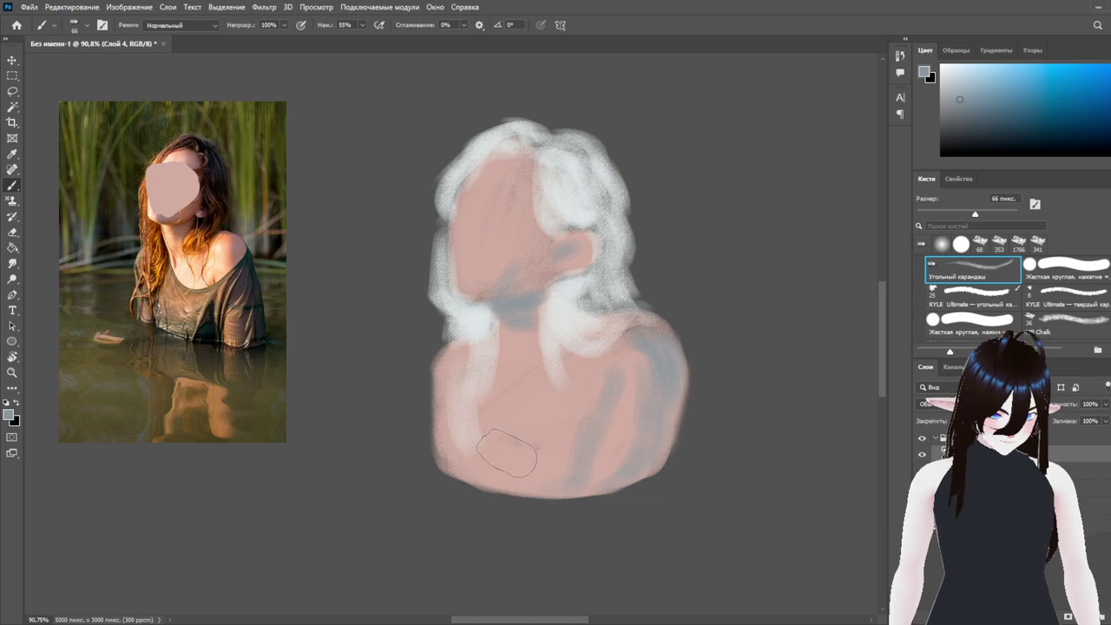
Add a new layer and block in an off-shoulder garment across the chest with near-white edges and grey-blue folds
click(952, 80)
key(ctrl+shift+alt+n)
mouse_move(504, 378)
mouse_down()
mouse_move(556, 449)
mouse_move(584, 440)
mouse_move(490, 391)
mouse_move(486, 408)
mouse_move(465, 375)
mouse_move(457, 458)
mouse_move(499, 434)
mouse_move(442, 422)
mouse_move(452, 378)
mouse_move(438, 447)
mouse_move(503, 438)
mouse_move(625, 473)
mouse_move(625, 451)
mouse_move(681, 473)
mouse_move(526, 482)
mouse_move(481, 467)
mouse_up()
mouse_move(959, 98)
mouse_down()
mouse_move(959, 108)
mouse_move(958, 89)
mouse_up()
mouse_move(485, 386)
mouse_down()
mouse_move(525, 416)
mouse_move(519, 438)
mouse_move(556, 447)
mouse_move(473, 436)
mouse_move(470, 408)
mouse_move(468, 470)
mouse_move(625, 469)
mouse_move(476, 404)
mouse_move(475, 356)
mouse_up()
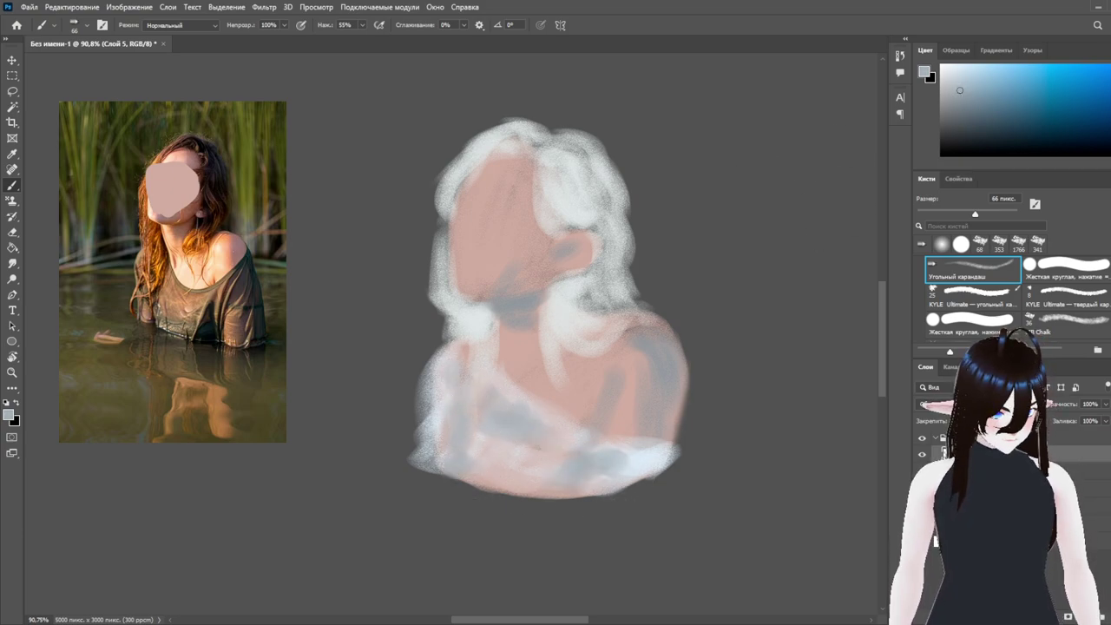
Glaze muted pink tones over the middle of the garment with the 66 px brush
click(1108, 69)
mouse_move(493, 395)
mouse_down()
mouse_move(481, 421)
mouse_move(535, 463)
mouse_move(526, 454)
mouse_move(498, 471)
mouse_move(639, 491)
mouse_up()
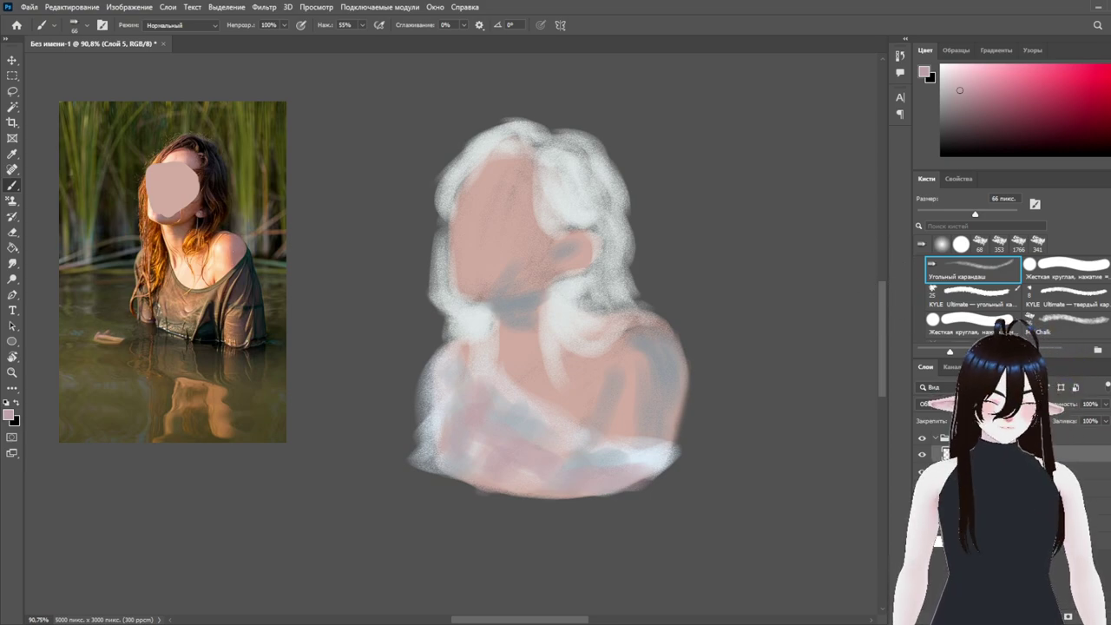
key(ctrl+z)
key(ctrl+shift+z)
Try a tan tone over the jaw shadow on the skin shadow layer, and toggle that layer's visibility to compare
mouse_move(972, 101)
mouse_down()
mouse_move(954, 79)
mouse_move(990, 76)
mouse_up()
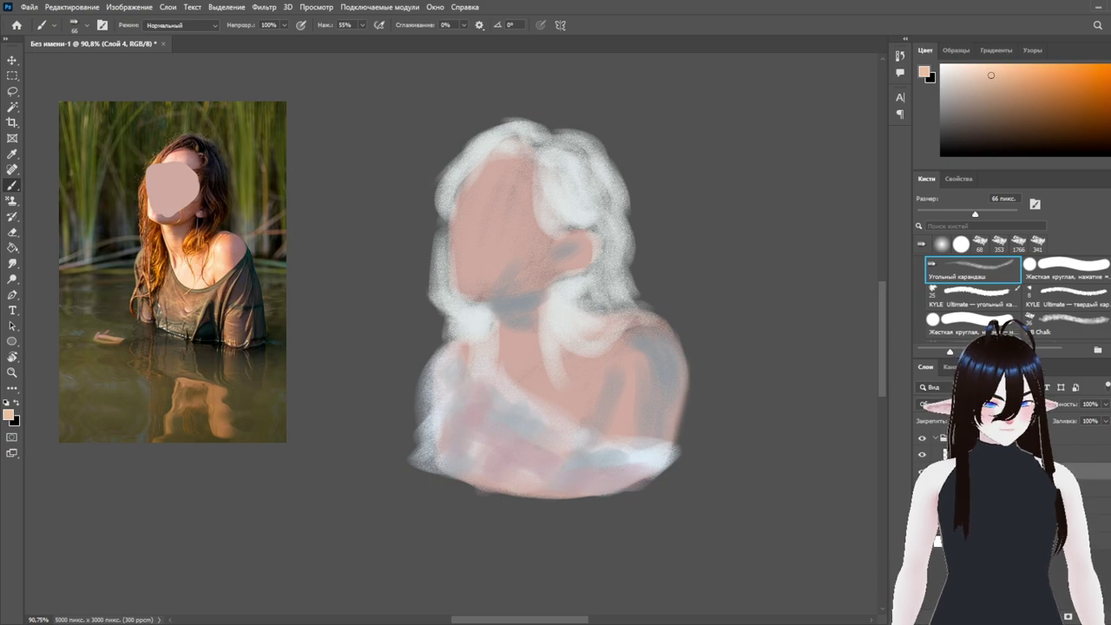
click(1054, 107)
mouse_move(1054, 105)
mouse_down()
mouse_move(978, 89)
mouse_move(995, 93)
mouse_up()
drag(510, 288, 538, 279)
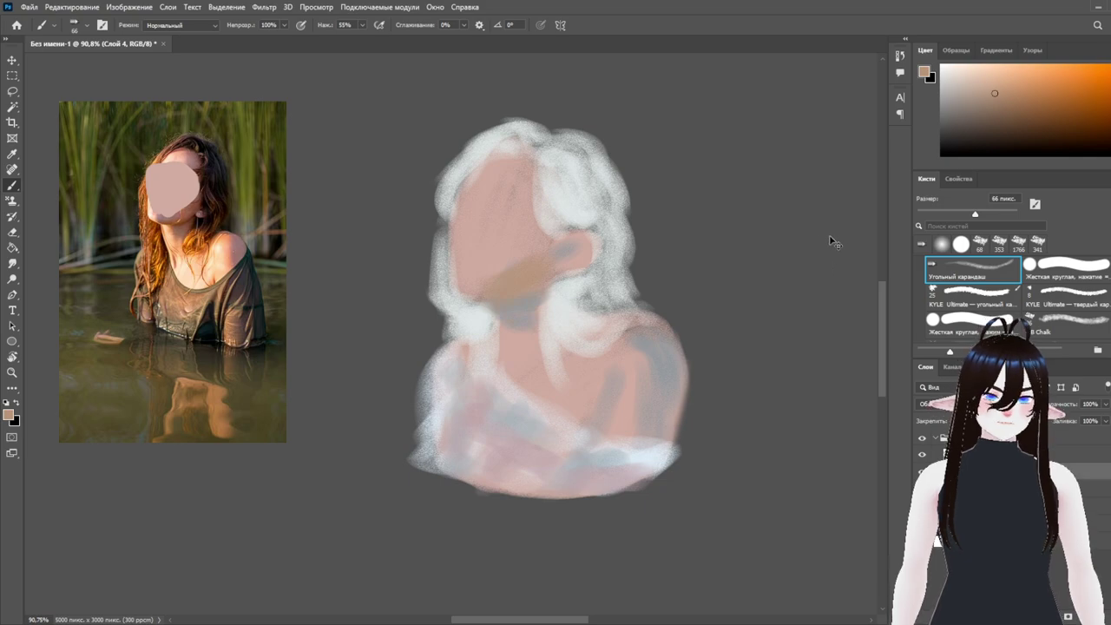
key(ctrl+z)
key(ctrl+comma)
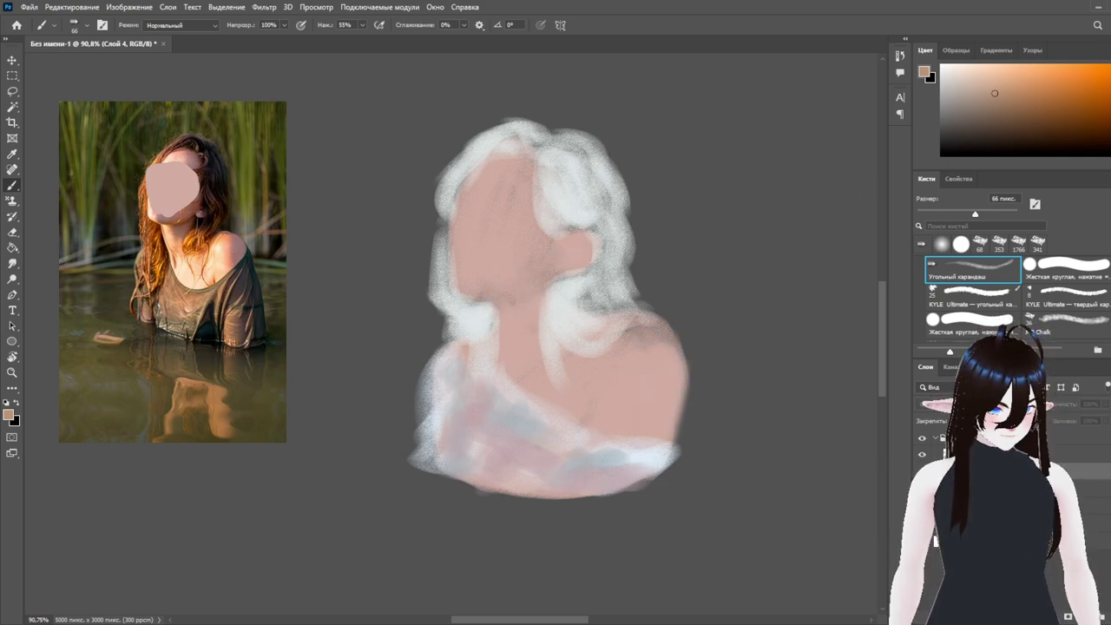
key(ctrl+comma)
Paint muted red over the grey-blue shadows of the jaw, neck, ear and near shoulder with the 66 px brush
drag(1110, 148, 1109, 156)
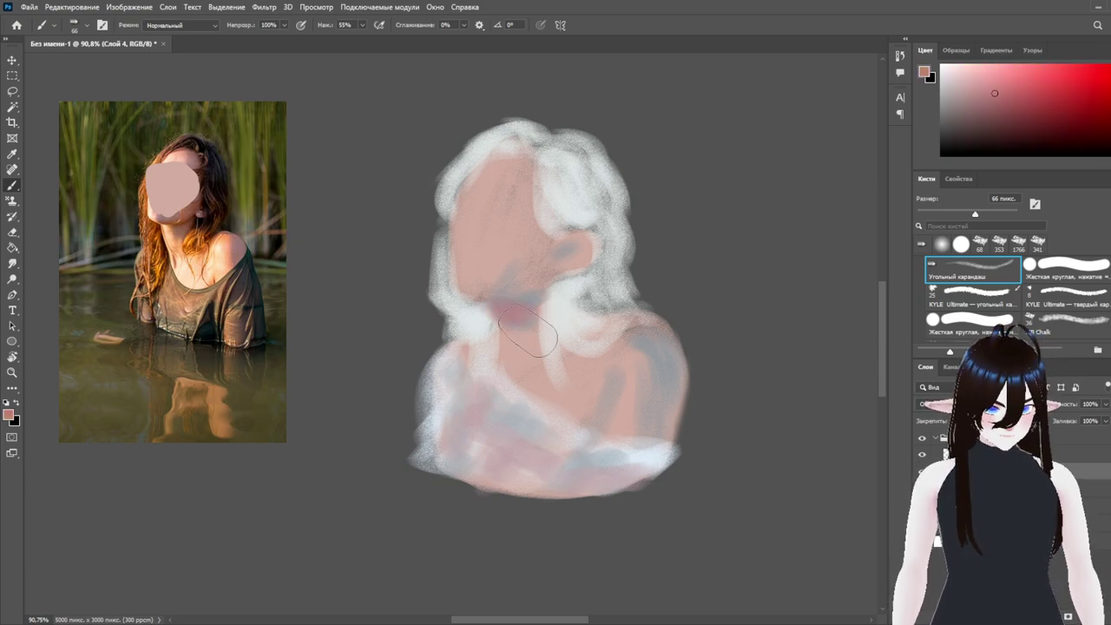
mouse_move(536, 316)
mouse_down()
mouse_move(500, 294)
mouse_move(545, 267)
mouse_move(537, 283)
mouse_move(579, 250)
mouse_up()
mouse_move(649, 385)
mouse_down()
mouse_move(650, 342)
mouse_move(658, 415)
mouse_up()
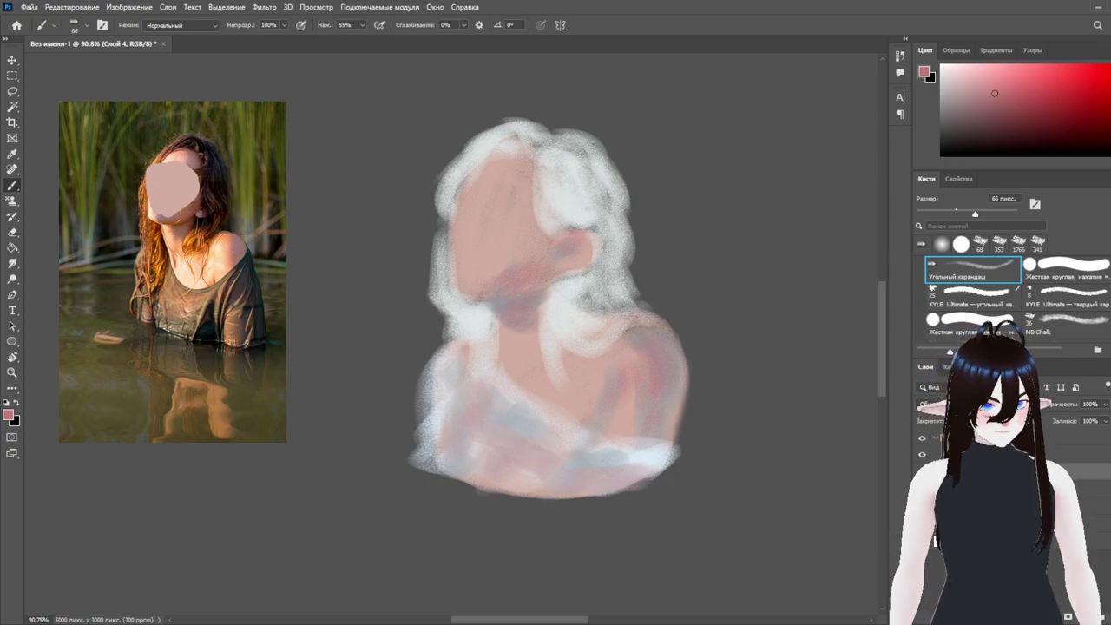
Block in the eye sockets, nose and mouth in dusty rose with 44 and 29 px brushes, and give the ear a pointed tip
drag(972, 108, 977, 99)
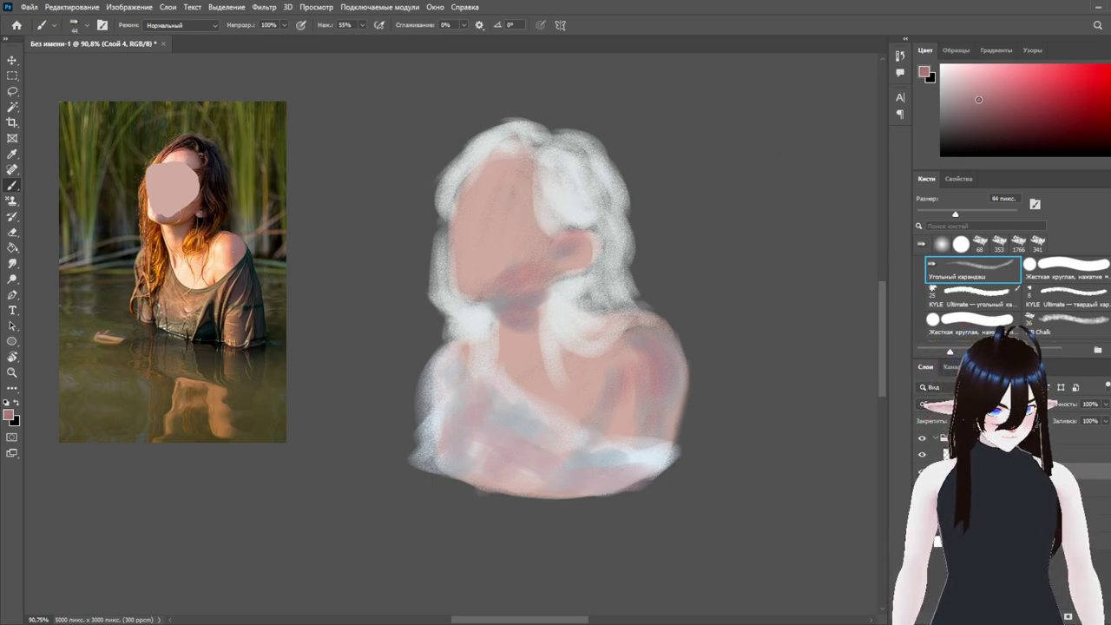
mouse_move(525, 214)
mouse_down()
mouse_move(511, 215)
mouse_move(532, 223)
mouse_up()
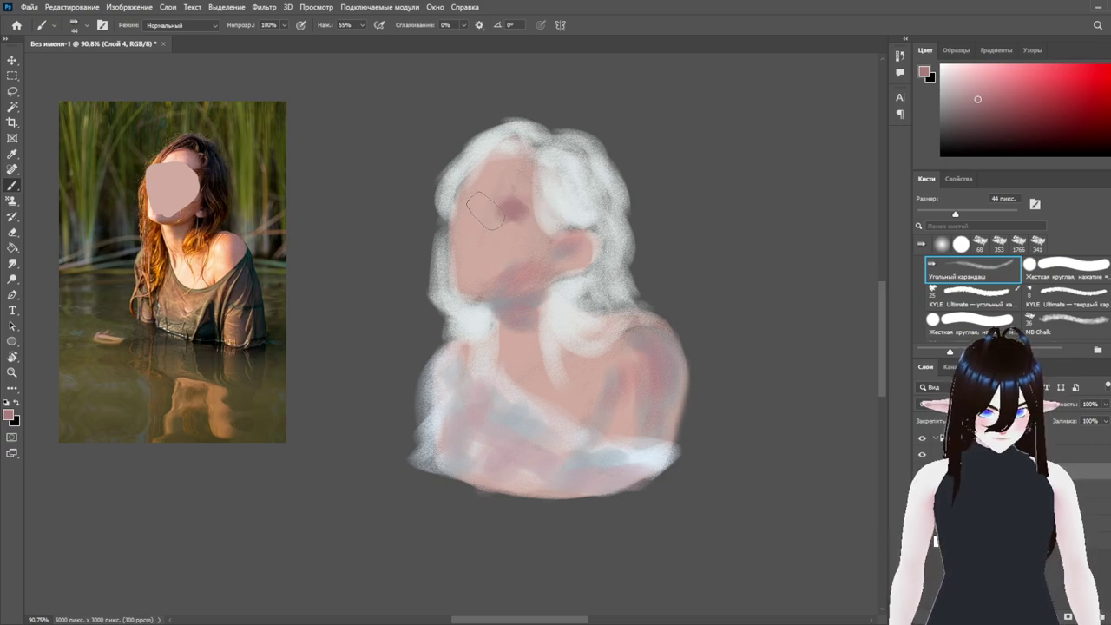
key(ctrl+z)
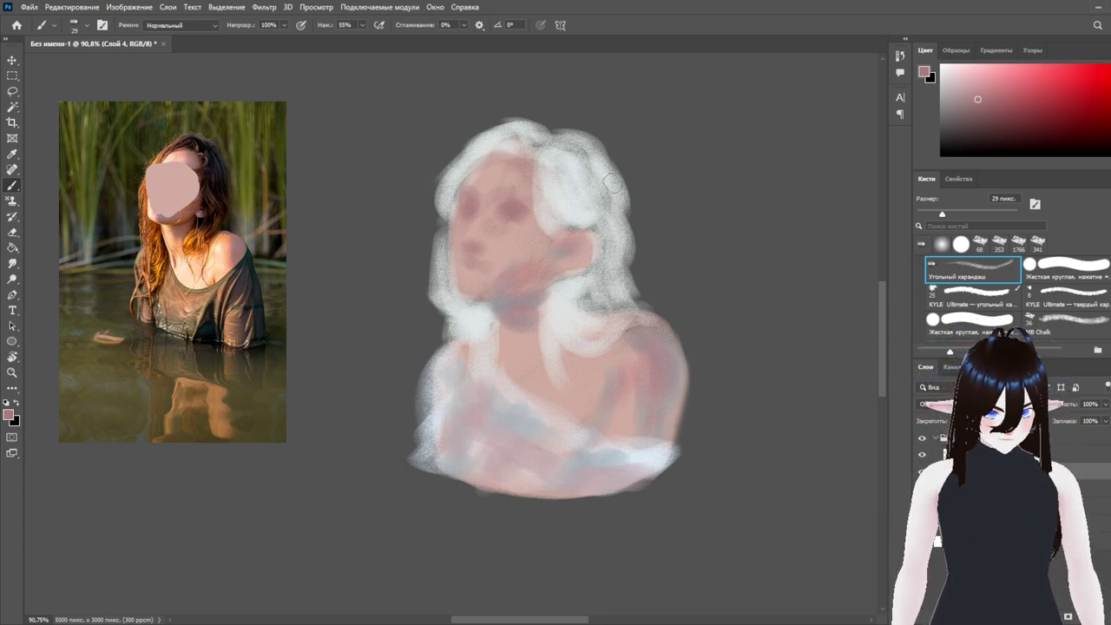
mouse_move(590, 240)
mouse_down()
mouse_move(581, 259)
mouse_move(599, 253)
mouse_move(588, 242)
mouse_up()
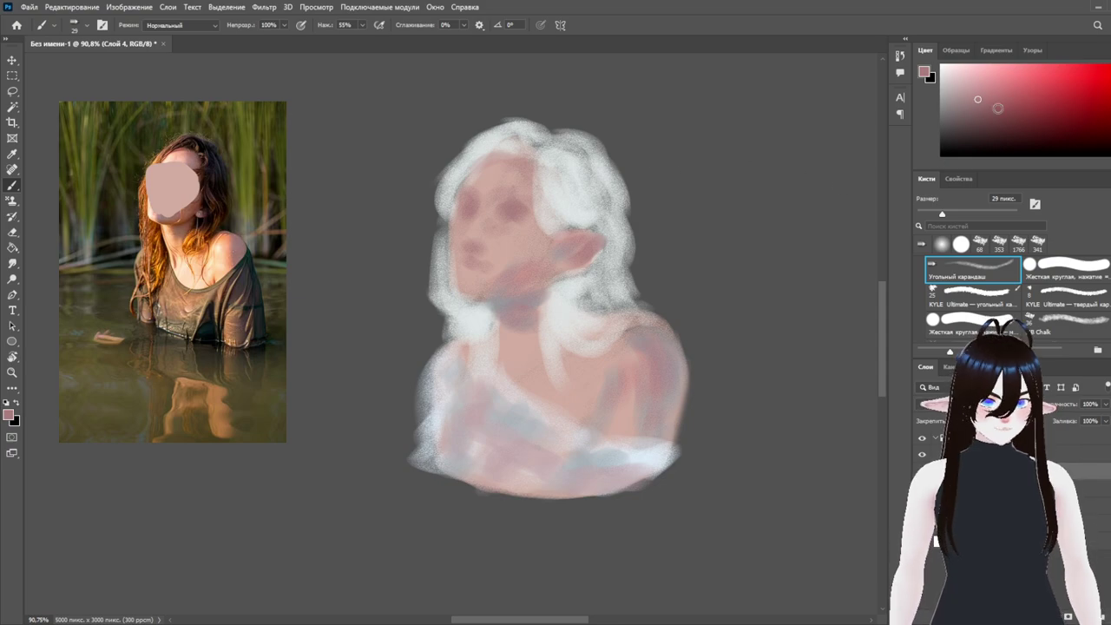
Paint warm yellow light on the cheeks, nose, brow, ear and neck with the brush reduced from 29 to 14 px
click(970, 70)
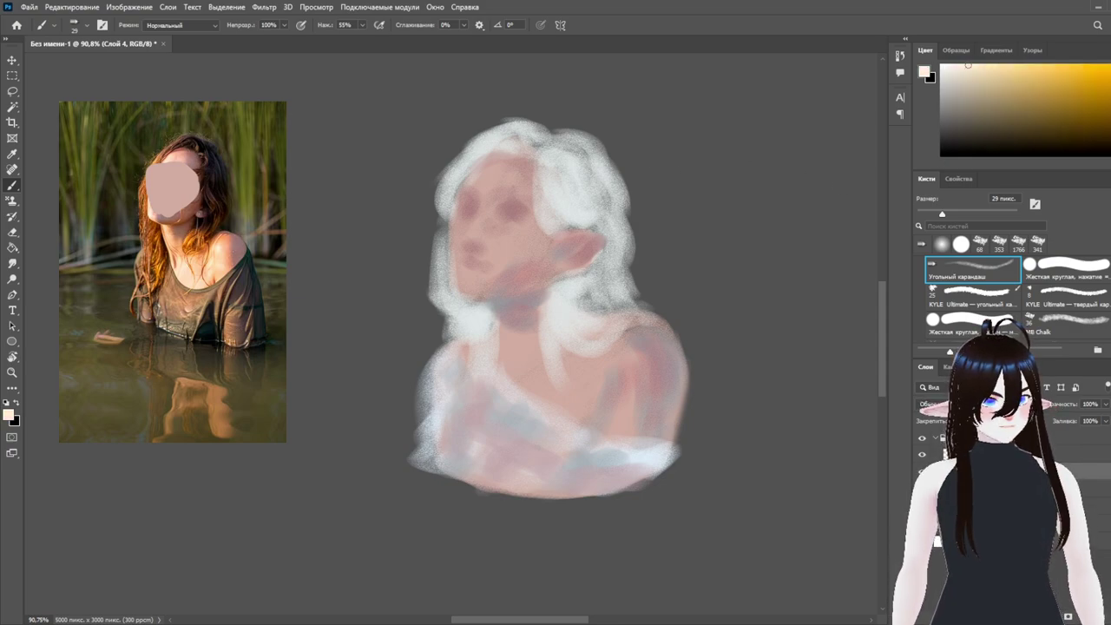
drag(999, 90, 1008, 73)
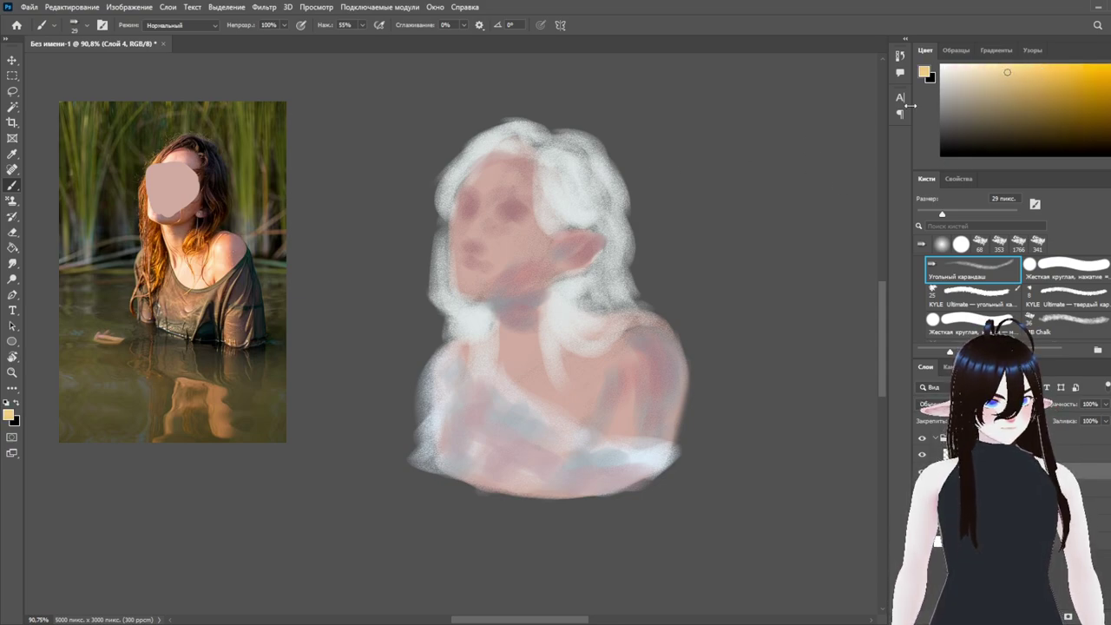
drag(460, 226, 460, 245)
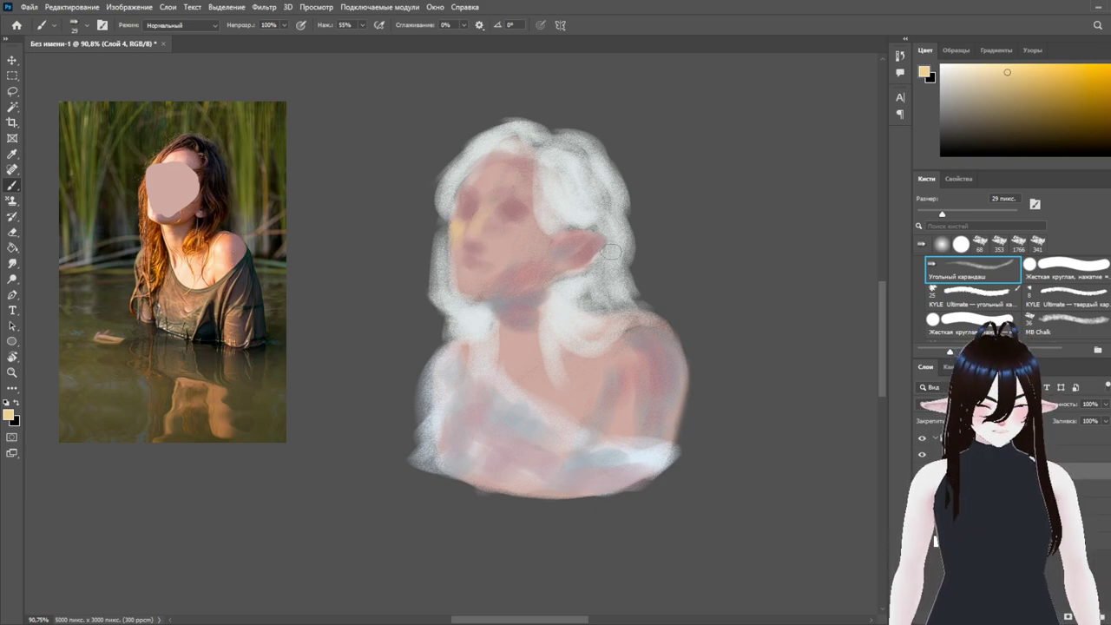
mouse_move(486, 188)
mouse_down()
mouse_move(475, 231)
mouse_move(523, 247)
mouse_up()
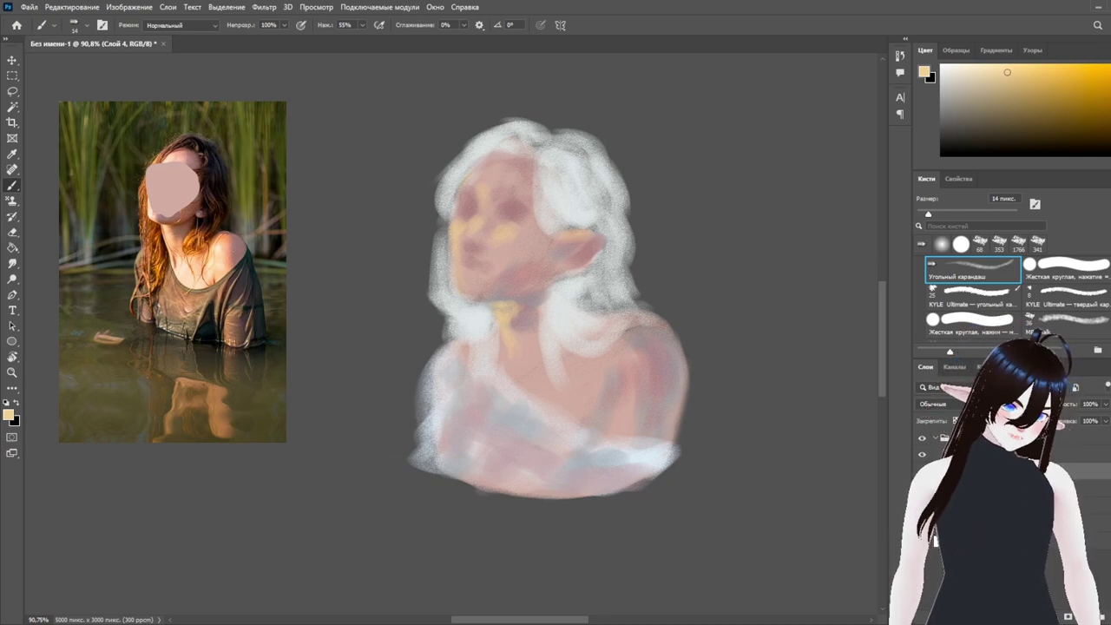
Deepen both eyes and the shadows beside the nose bridge in dark plum with the 14 px brush
click(991, 115)
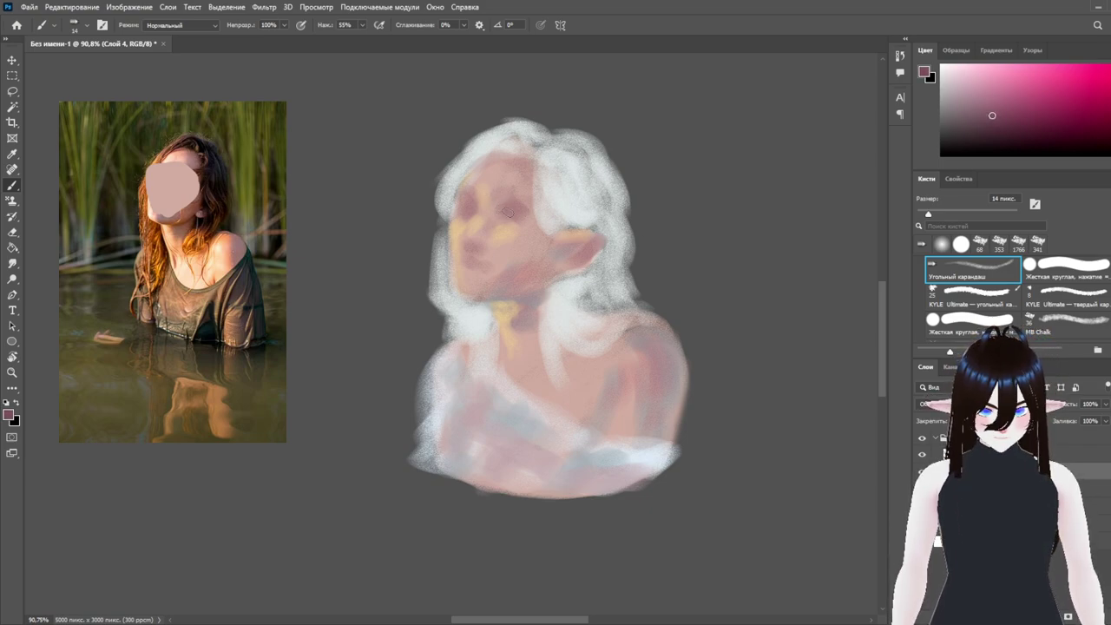
mouse_move(511, 211)
mouse_down()
mouse_move(526, 222)
mouse_move(505, 219)
mouse_move(507, 207)
mouse_up()
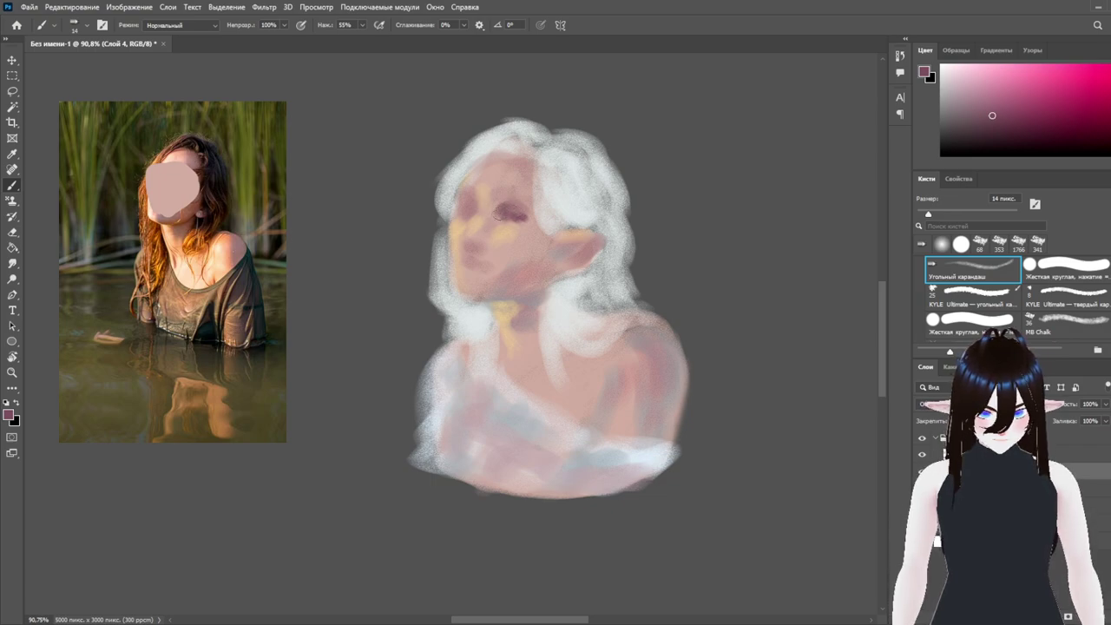
drag(483, 199, 470, 229)
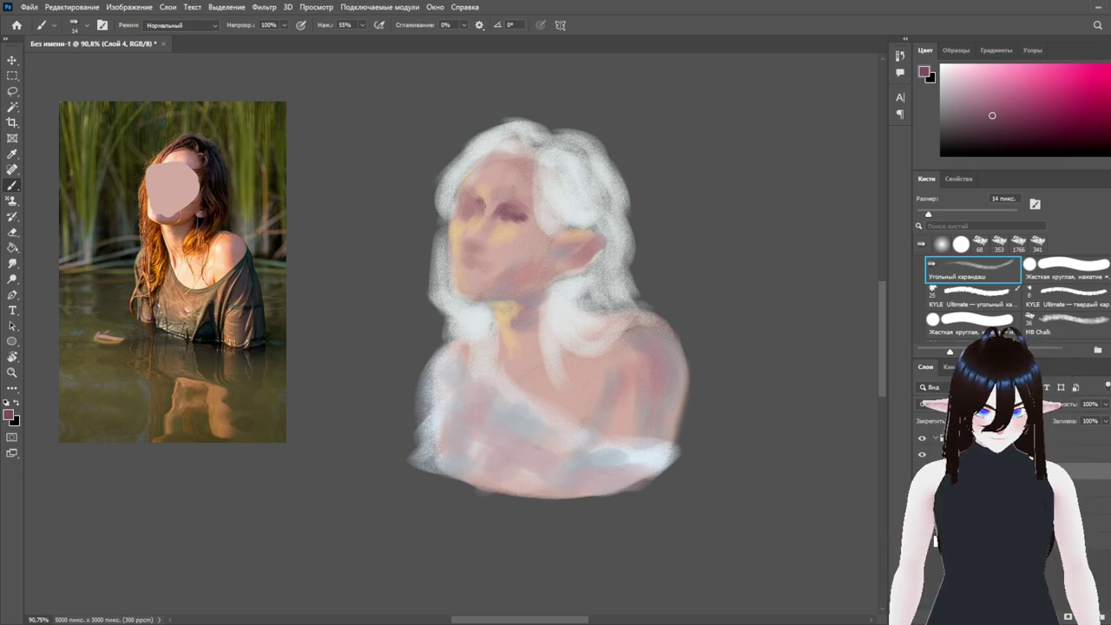
drag(462, 205, 471, 216)
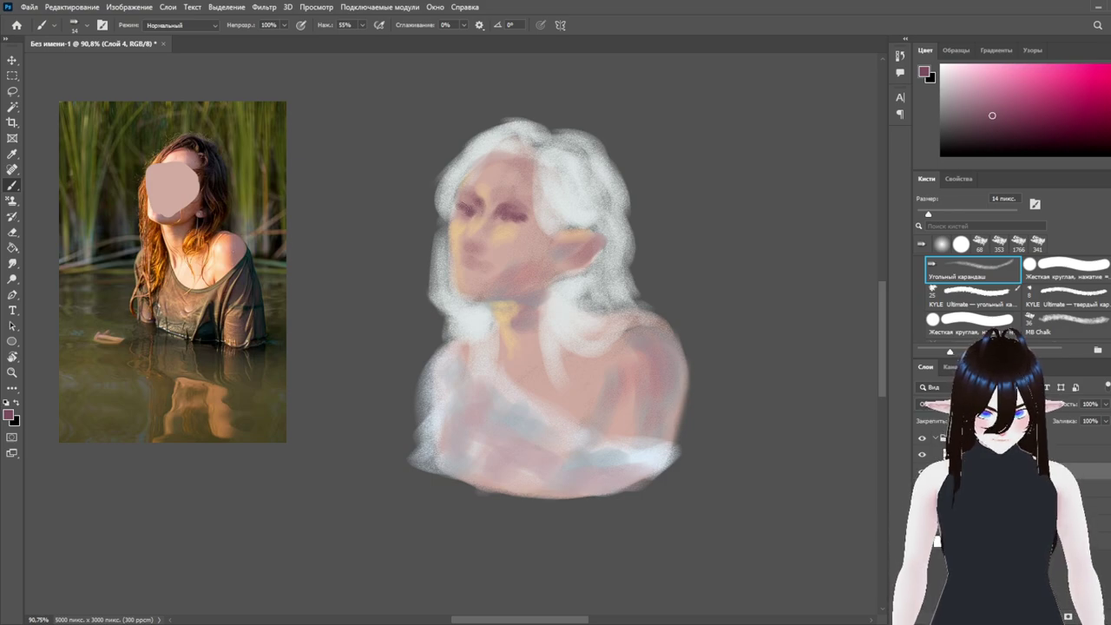
drag(471, 207, 470, 216)
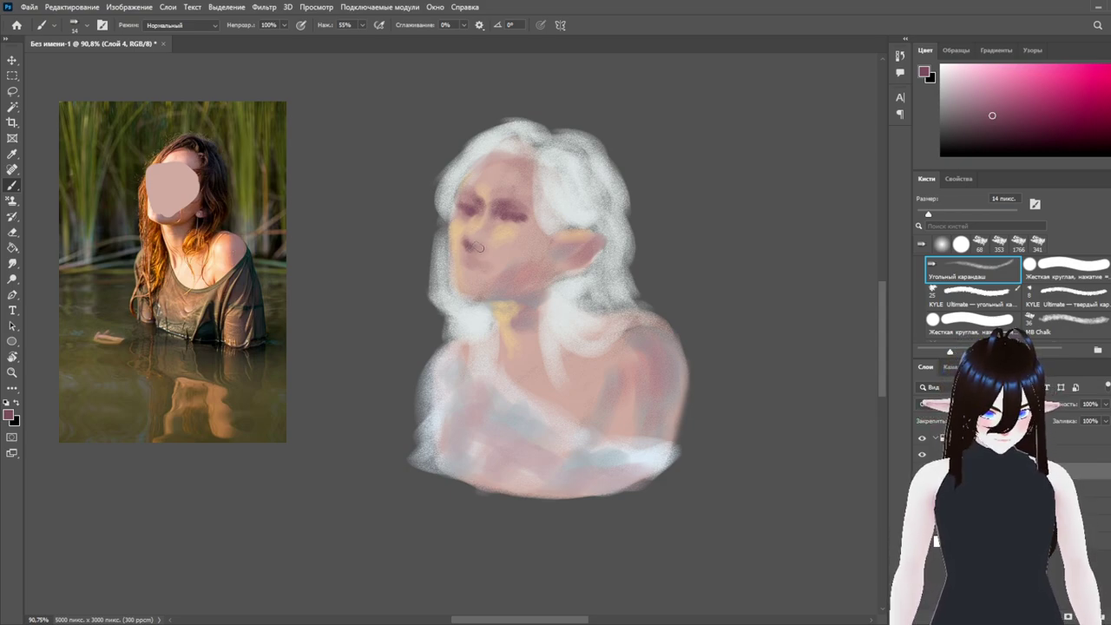
Define the nostril and lips in dark plum, and undo the extra stroke at the far eye's outer edge
drag(477, 249, 484, 247)
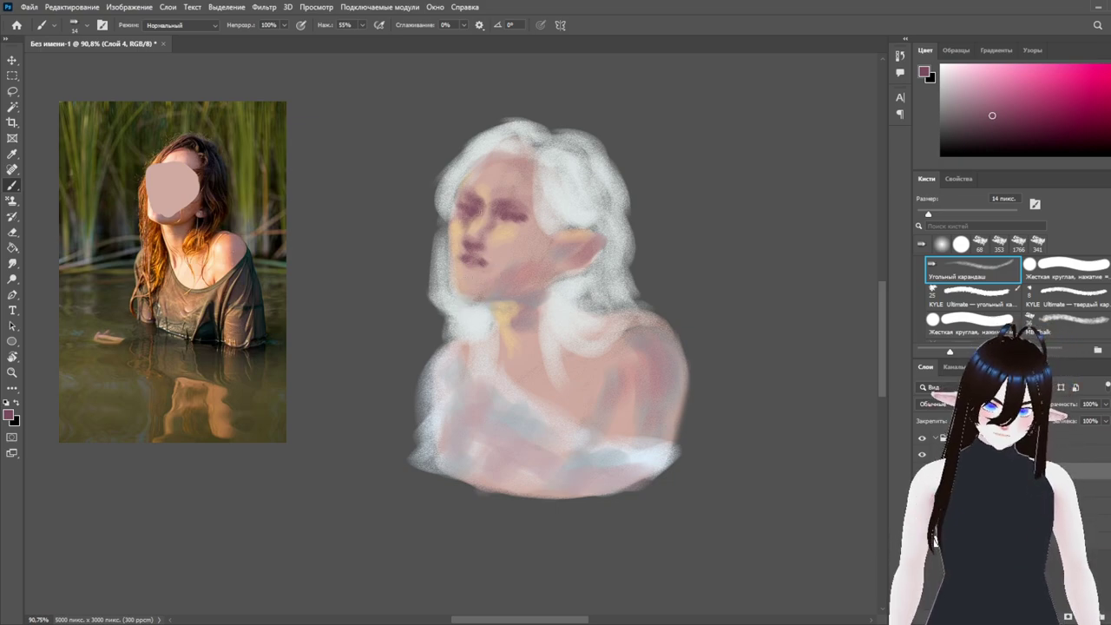
mouse_move(455, 203)
mouse_down()
mouse_move(462, 195)
mouse_move(459, 205)
mouse_up()
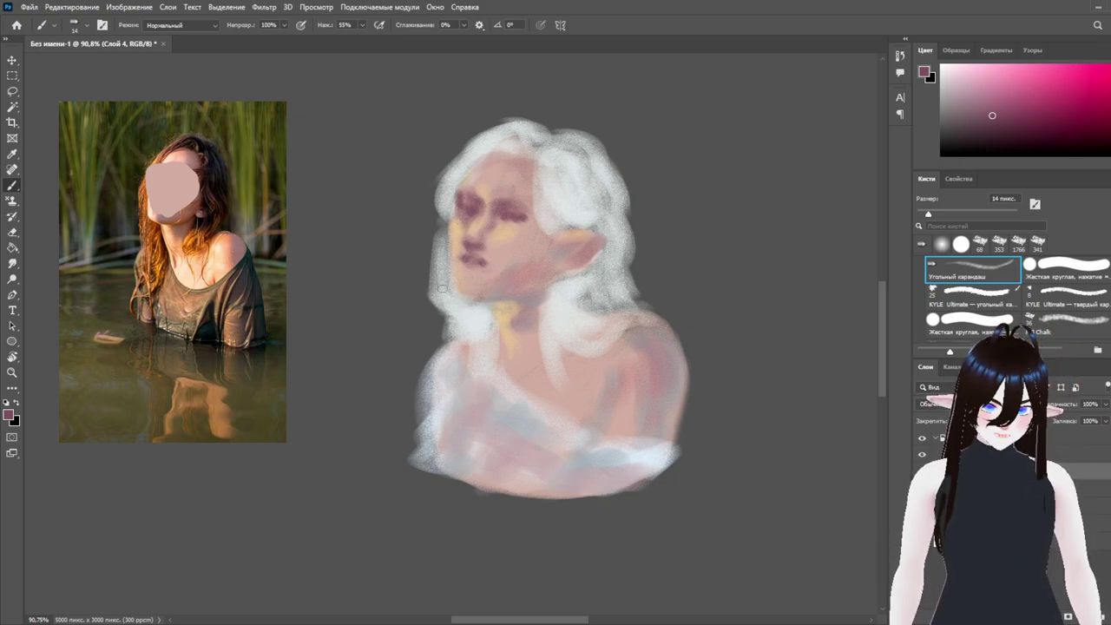
key(ctrl+z)
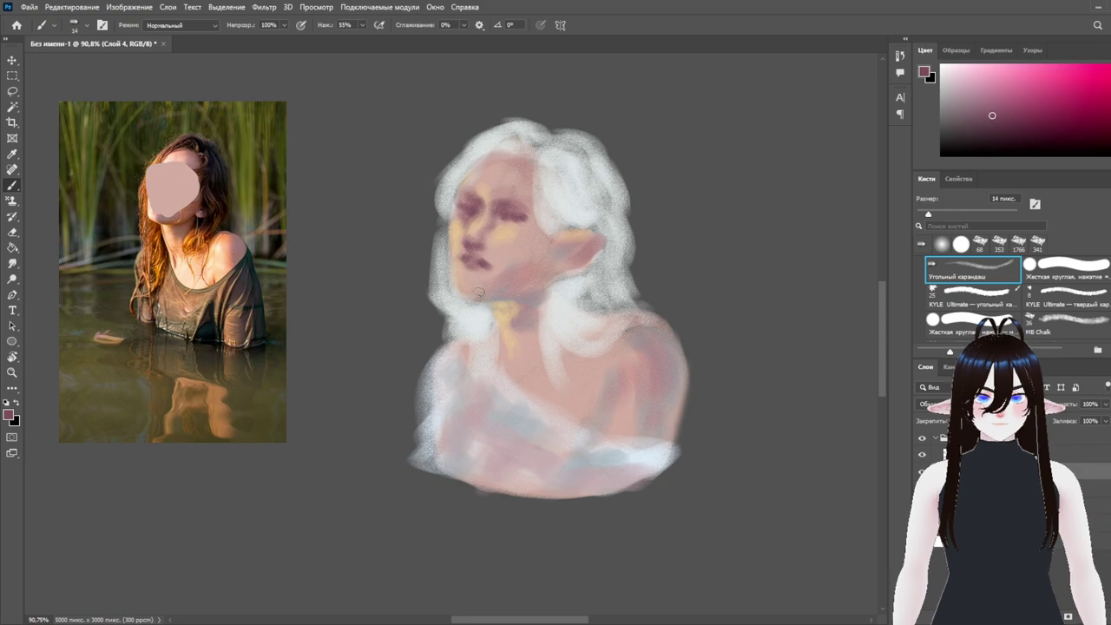
Paint dark plum contours along the chin and jawline, around the inner ear and down the neck with the 14 px brush
drag(484, 297, 527, 289)
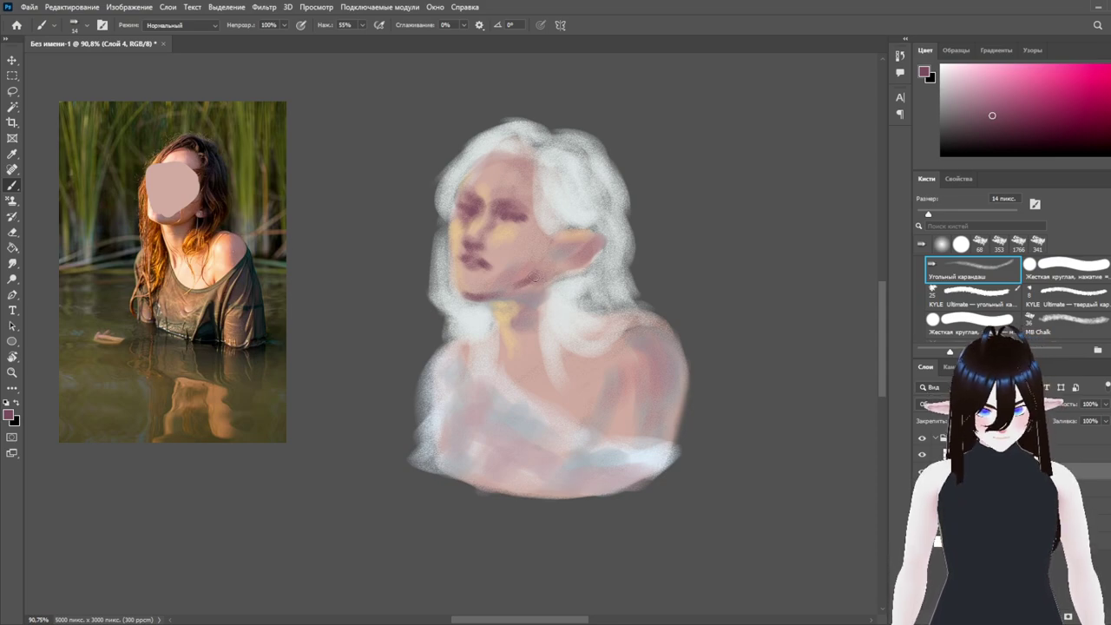
mouse_move(560, 244)
mouse_down()
mouse_move(554, 251)
mouse_move(578, 239)
mouse_move(561, 235)
mouse_move(597, 238)
mouse_move(589, 256)
mouse_move(554, 267)
mouse_move(569, 266)
mouse_move(555, 253)
mouse_up()
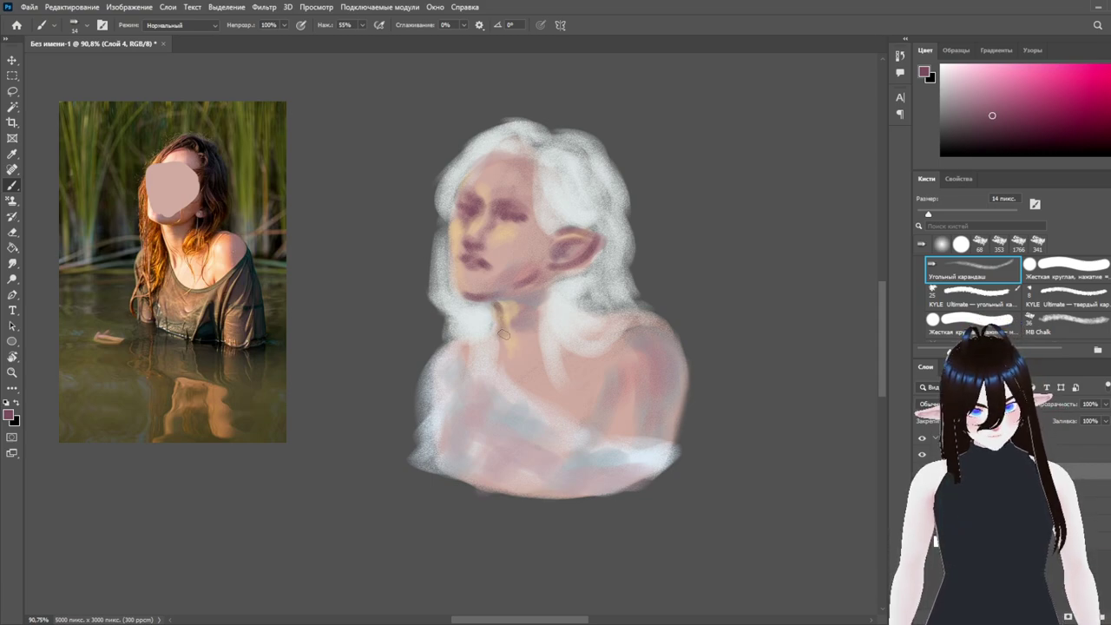
mouse_move(496, 302)
mouse_down()
mouse_move(513, 297)
mouse_move(505, 309)
mouse_move(513, 306)
mouse_move(517, 292)
mouse_up()
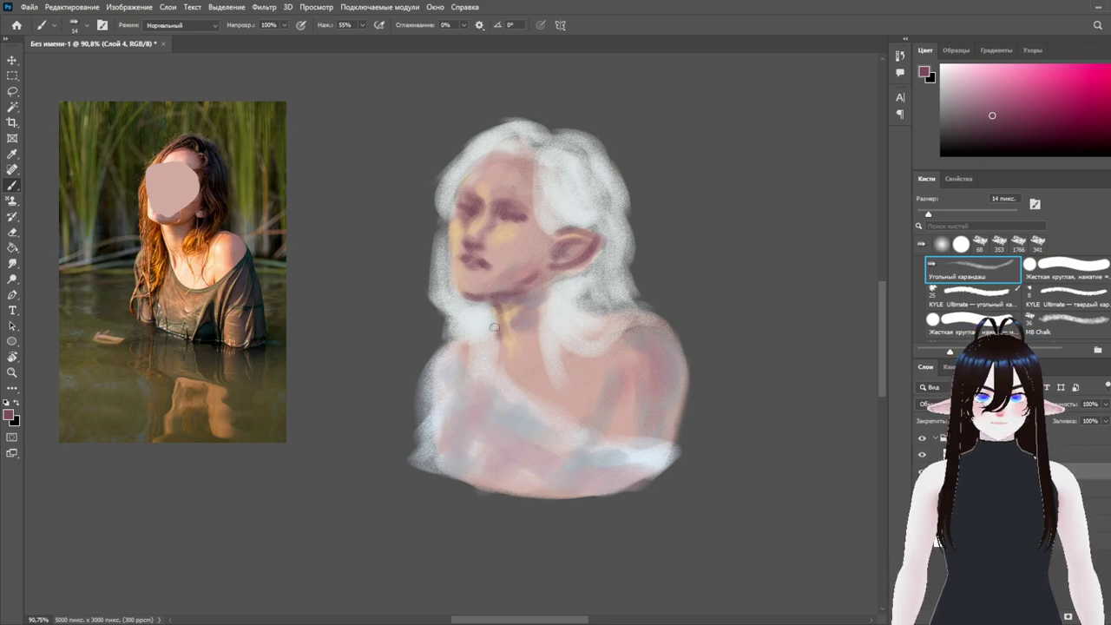
drag(522, 286, 544, 280)
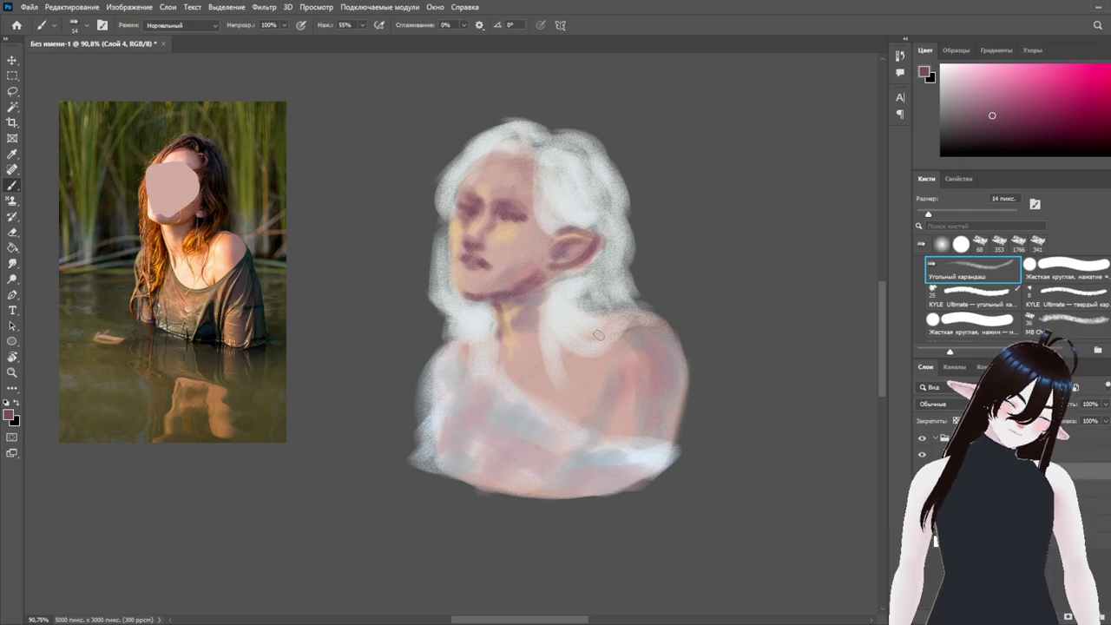
Paint the eyebrows in dark greyish brown and add pale pink highlights under the eyes and along the nose
mouse_move(1006, 76)
mouse_down()
mouse_move(995, 72)
mouse_move(951, 117)
mouse_move(967, 126)
mouse_up()
mouse_move(504, 191)
mouse_down()
mouse_move(491, 194)
mouse_move(518, 197)
mouse_move(463, 185)
mouse_move(486, 192)
mouse_up()
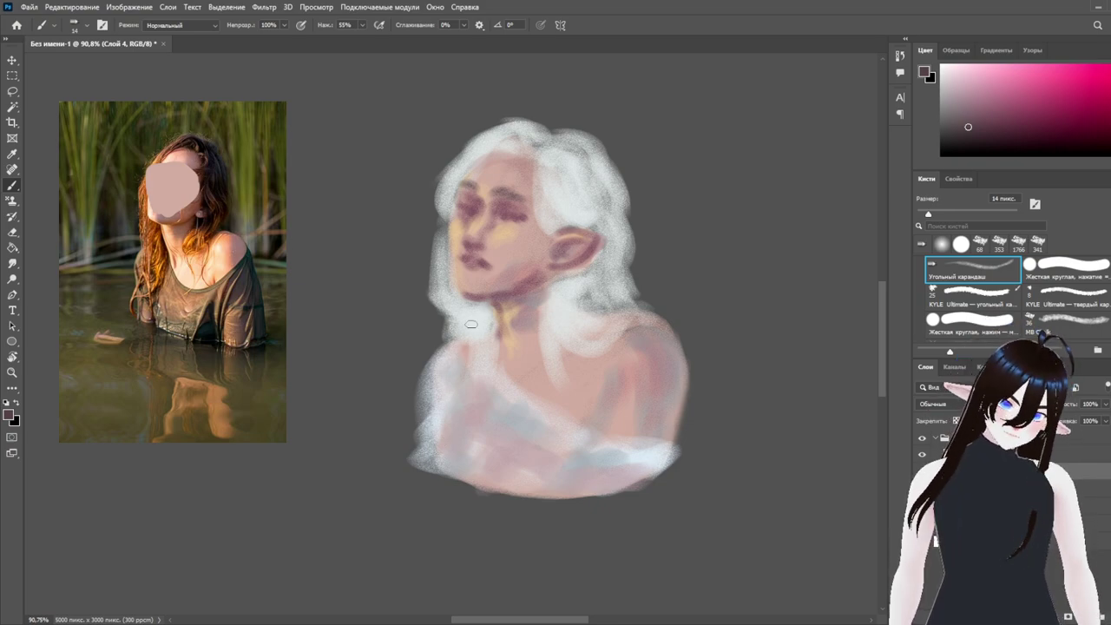
drag(1030, 87, 968, 65)
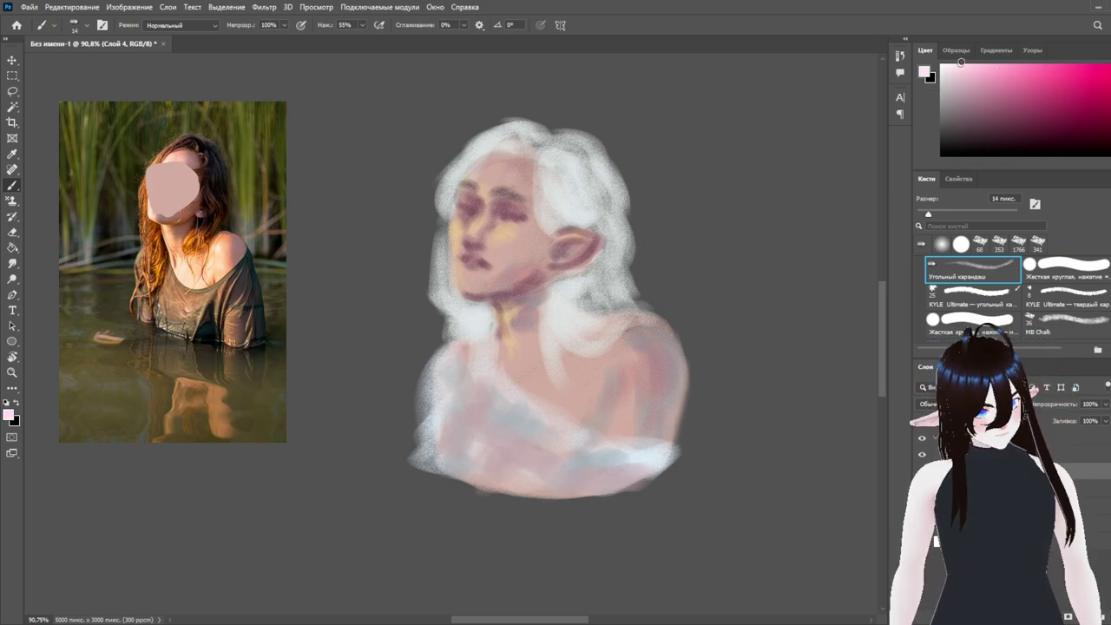
mouse_move(499, 229)
mouse_down()
mouse_move(462, 223)
mouse_move(483, 210)
mouse_up()
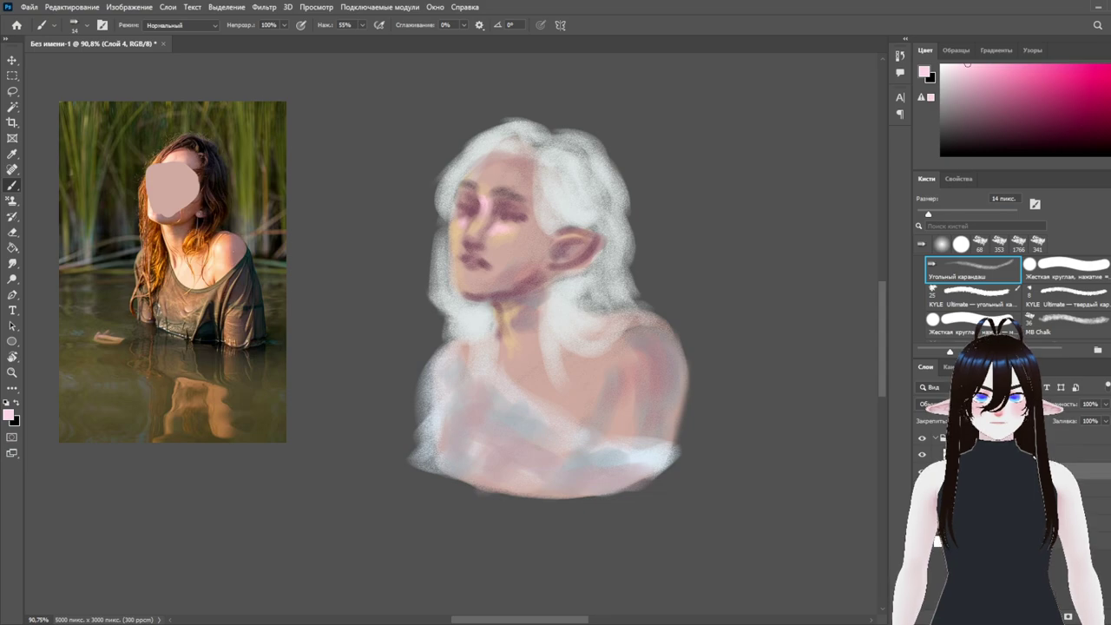
Paint pale yellow highlights on the side of the nose and both cheeks with the 14 px brush
click(1109, 144)
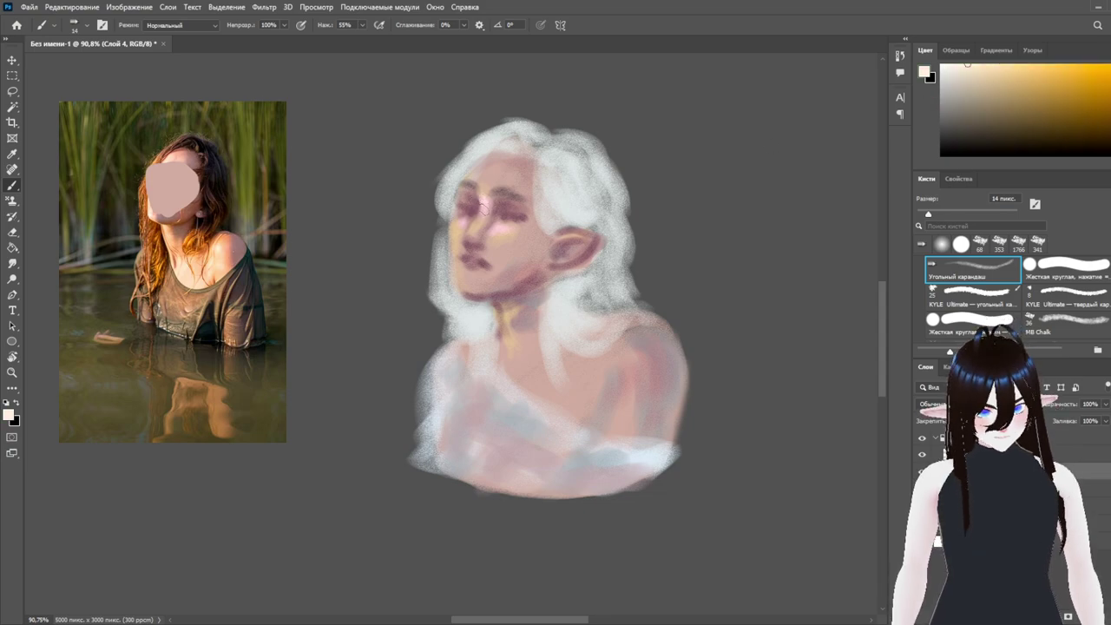
click(1013, 64)
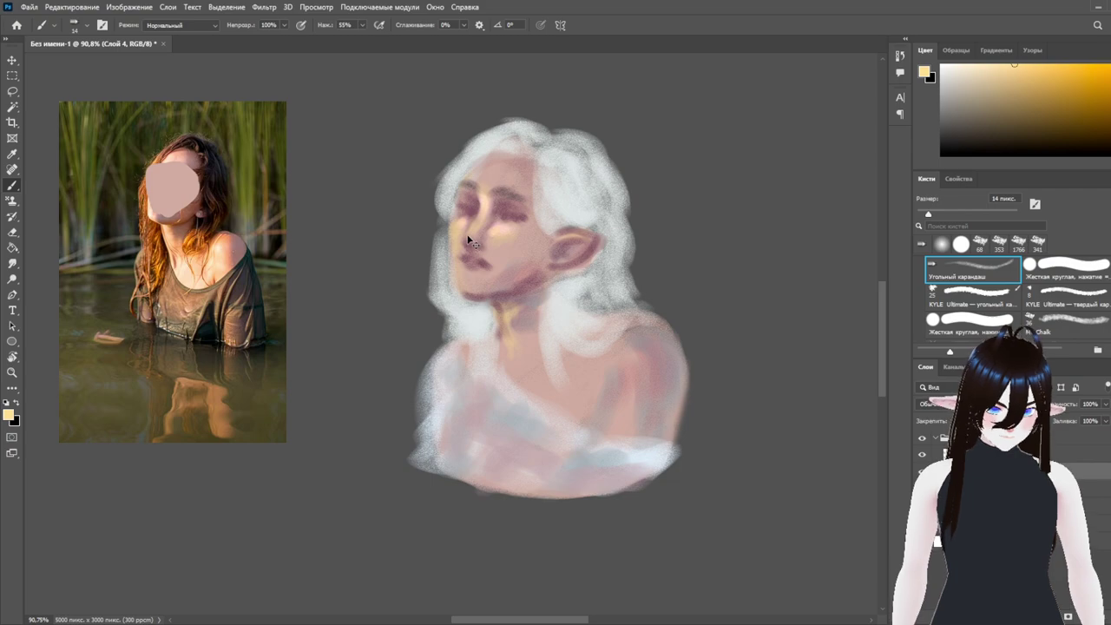
drag(468, 234, 474, 239)
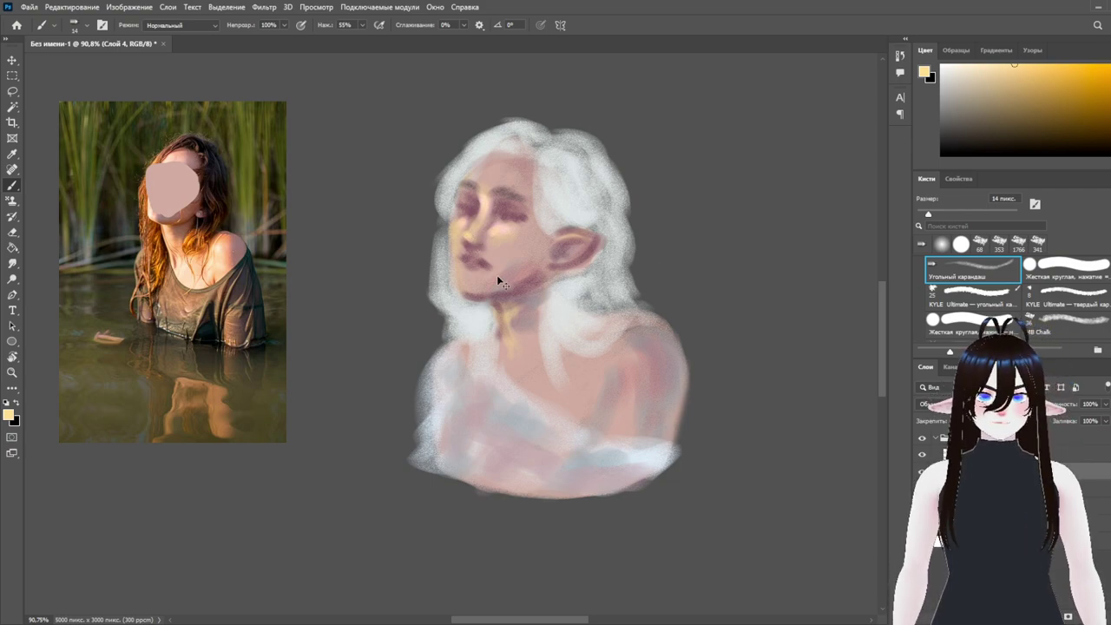
click(519, 232)
click(457, 226)
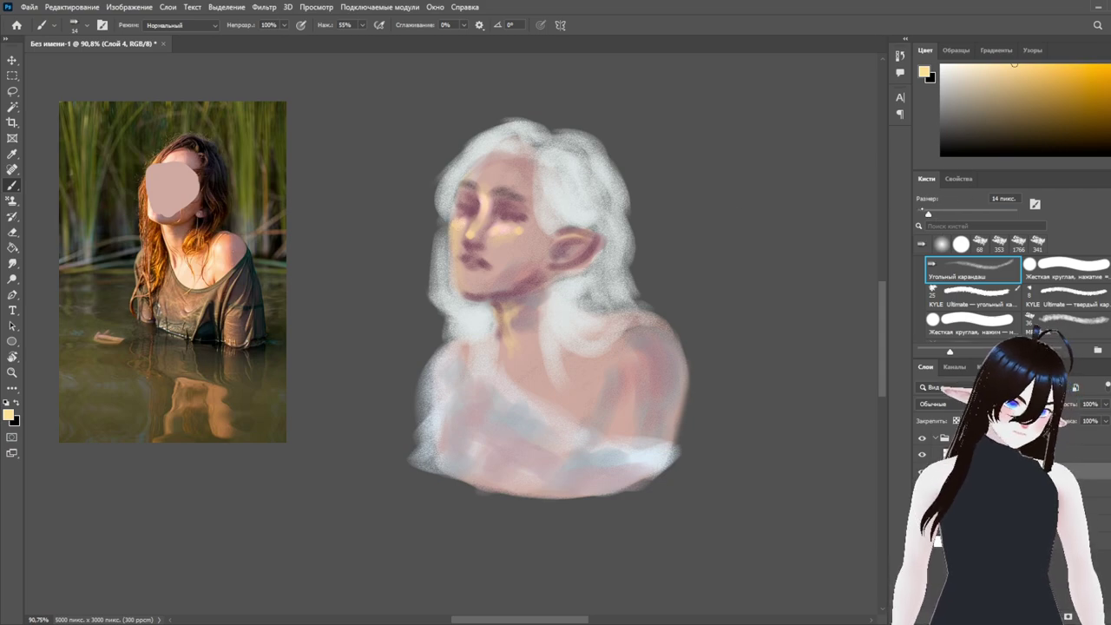
Add fine pale yellow highlights to the eyelids, lips and chin with the brush at 7 px
click(921, 211)
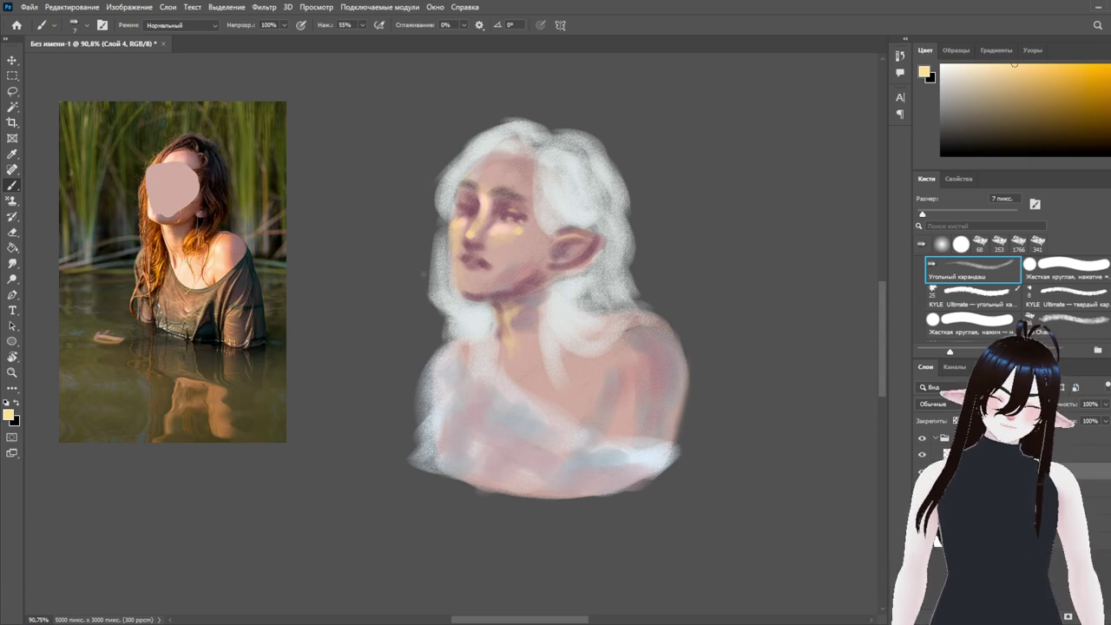
click(512, 230)
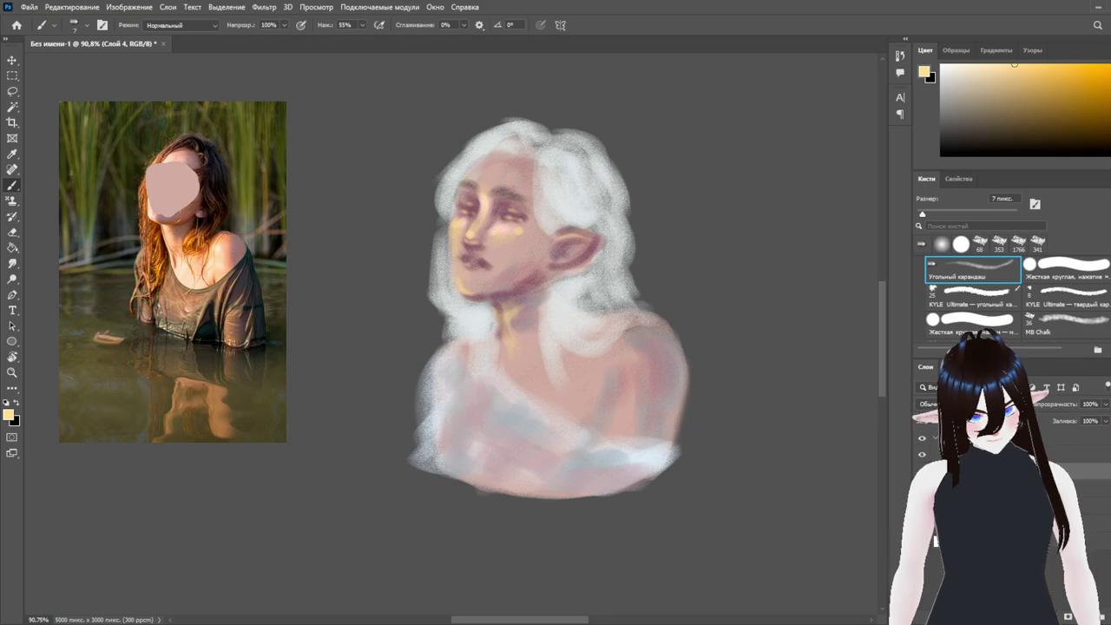
drag(469, 260, 477, 263)
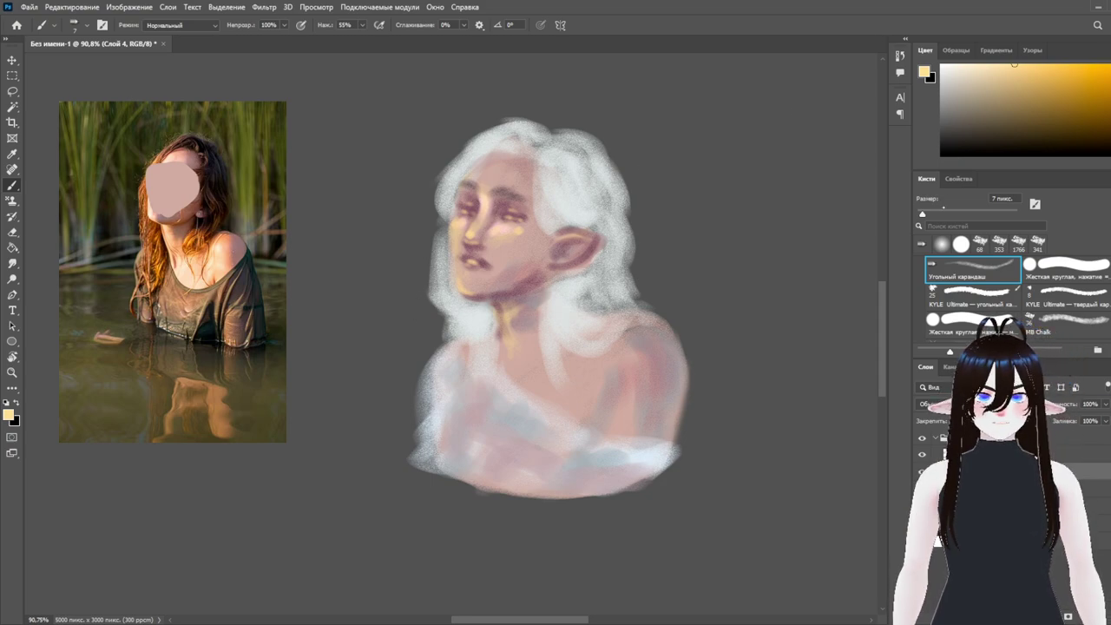
Paint pale yellow light on the neck and forehead at 22 px and along the ear's rim at 10 px
click(936, 213)
mouse_move(508, 308)
mouse_down()
mouse_move(512, 335)
mouse_move(519, 307)
mouse_move(505, 314)
mouse_move(523, 315)
mouse_move(532, 339)
mouse_move(518, 305)
mouse_move(507, 305)
mouse_move(536, 289)
mouse_up()
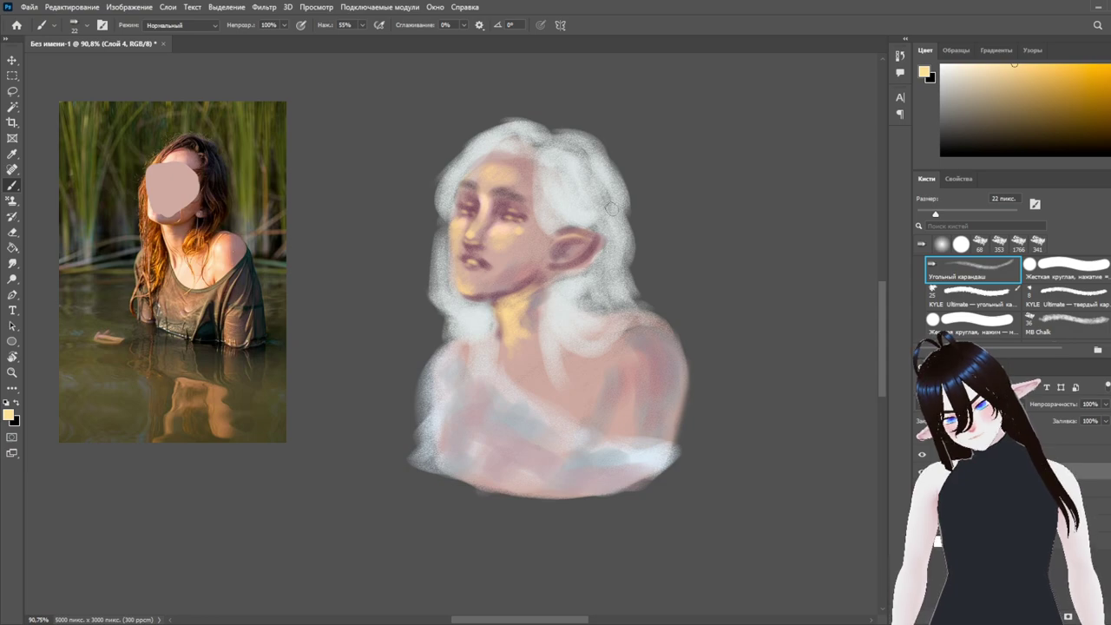
key(bracketleft)
key(bracketleft)
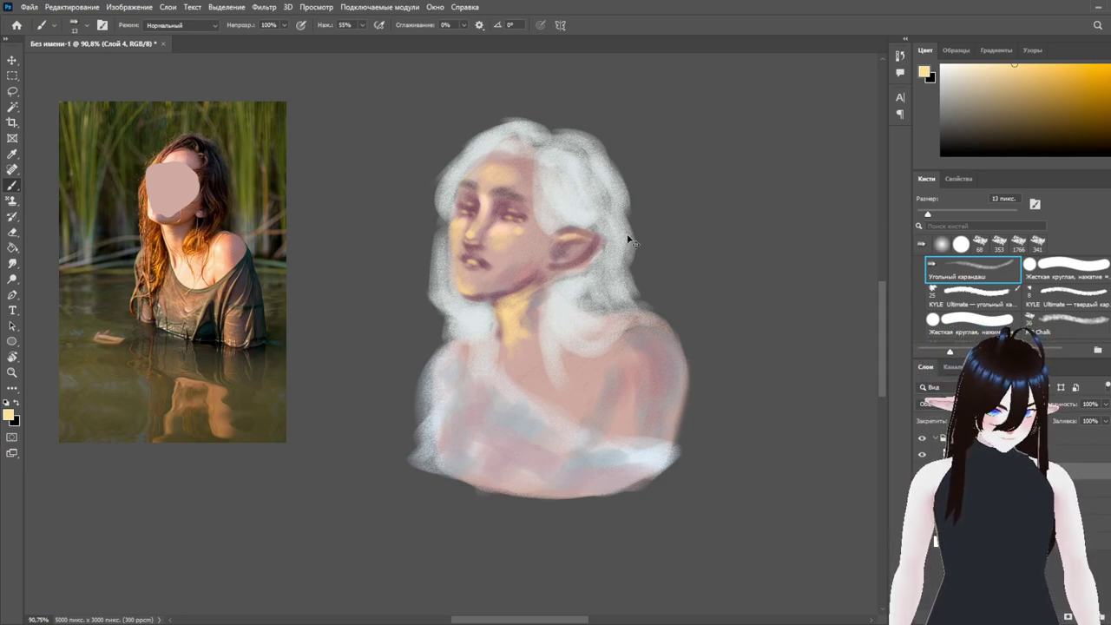
key(bracketleft)
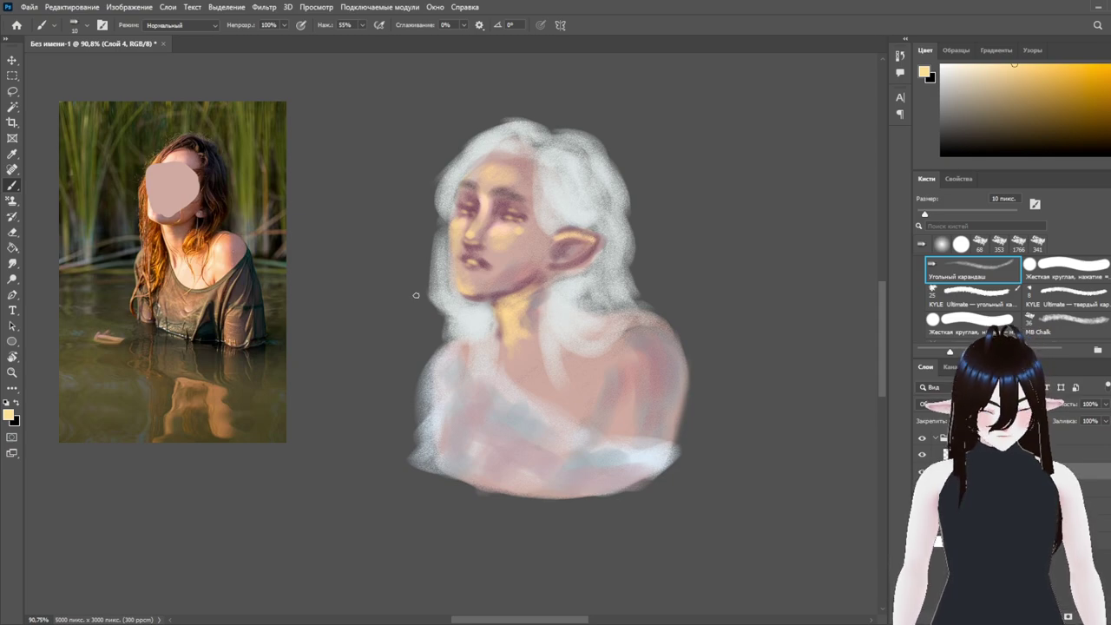
Shade the jaw's underside and hatch shadows over the neck in muted mauve with the 10 px brush
mouse_move(992, 109)
mouse_down()
mouse_move(982, 128)
mouse_move(962, 99)
mouse_move(995, 95)
mouse_move(973, 103)
mouse_up()
click(1109, 80)
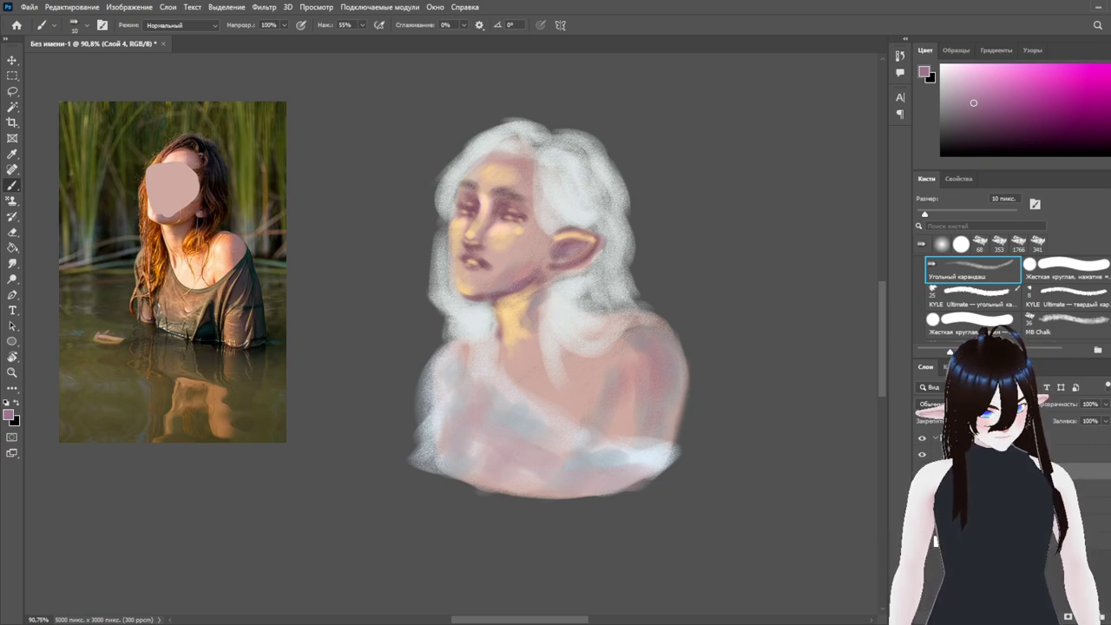
mouse_move(529, 292)
mouse_down()
mouse_move(520, 308)
mouse_move(531, 299)
mouse_up()
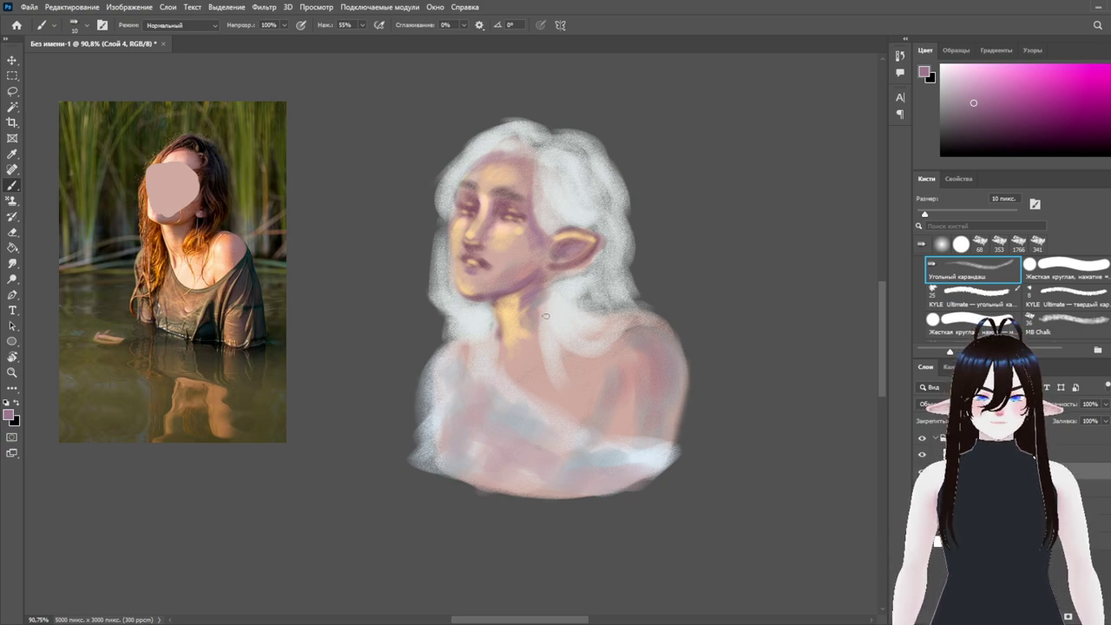
mouse_move(517, 306)
mouse_down()
mouse_move(514, 335)
mouse_move(533, 332)
mouse_up()
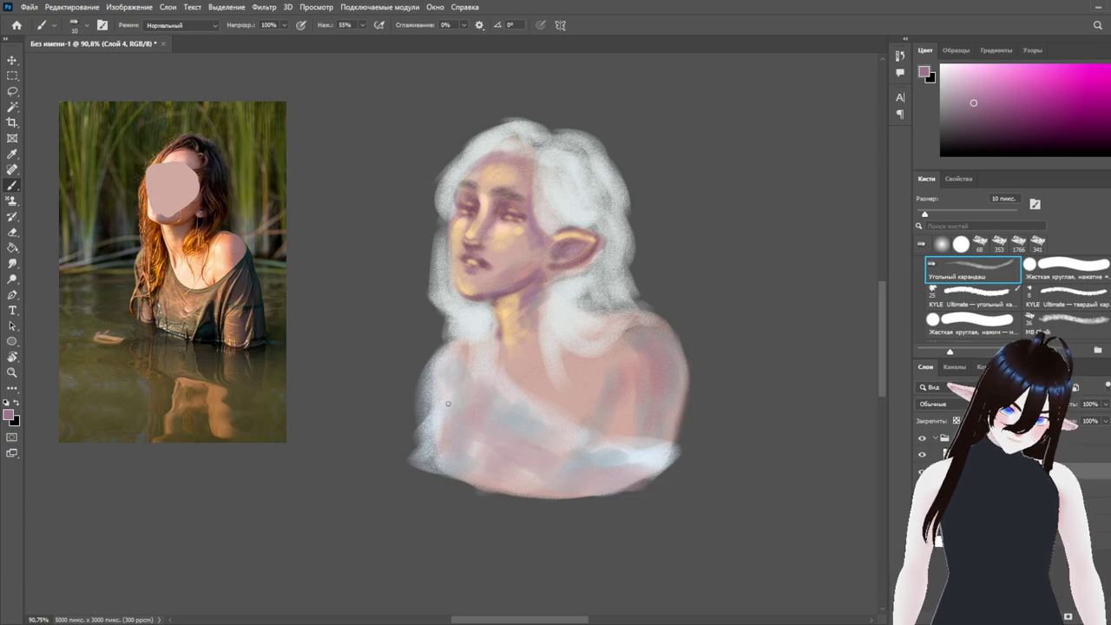
drag(507, 304, 509, 316)
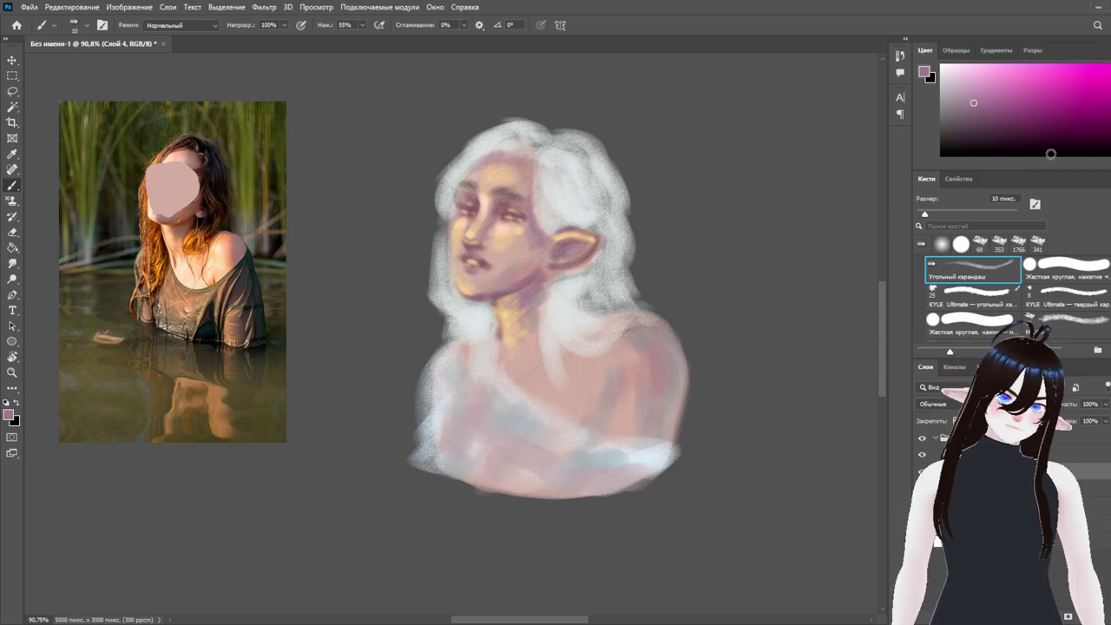
Deepen the lips and jawline in dark plum at 10 px, and refine the eyes with the brush at 6 px
click(985, 126)
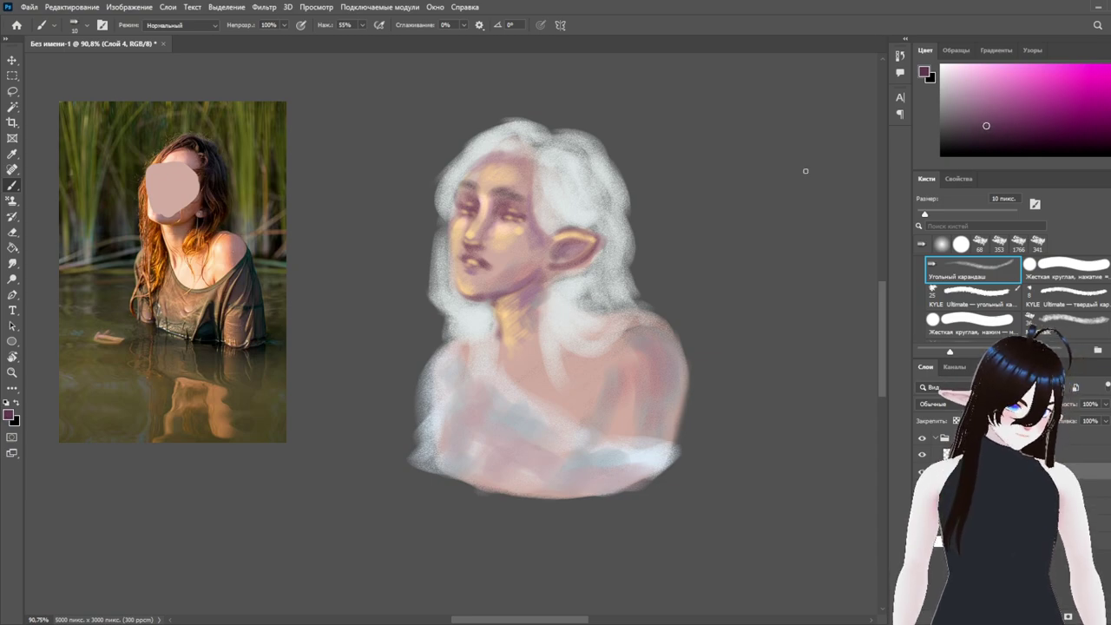
mouse_move(476, 260)
mouse_down()
mouse_move(485, 266)
mouse_move(463, 259)
mouse_move(482, 269)
mouse_up()
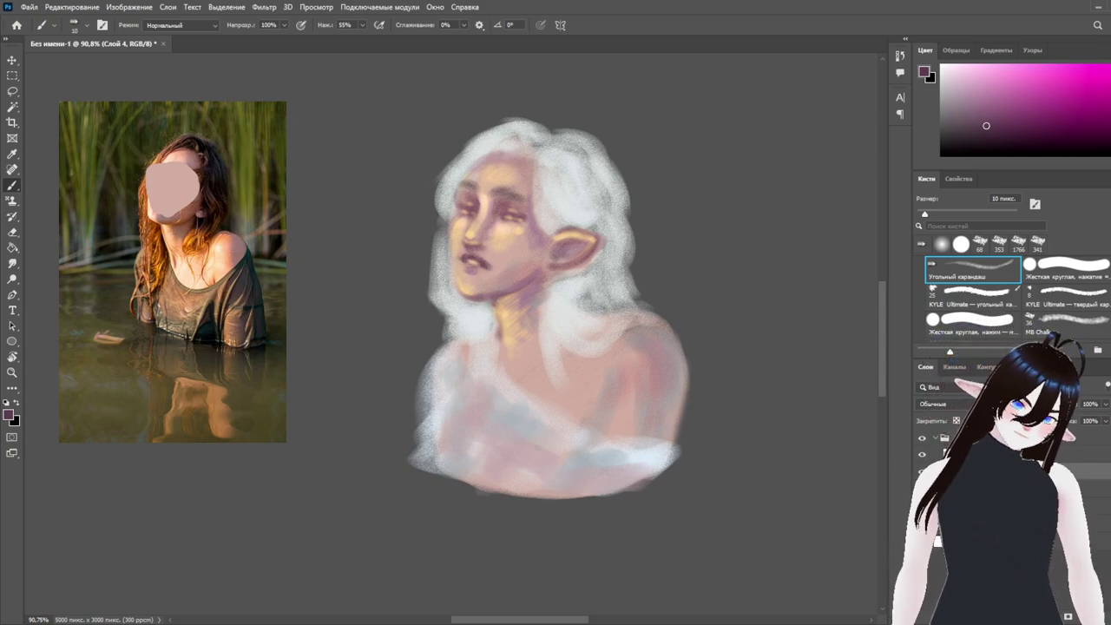
drag(498, 302, 536, 281)
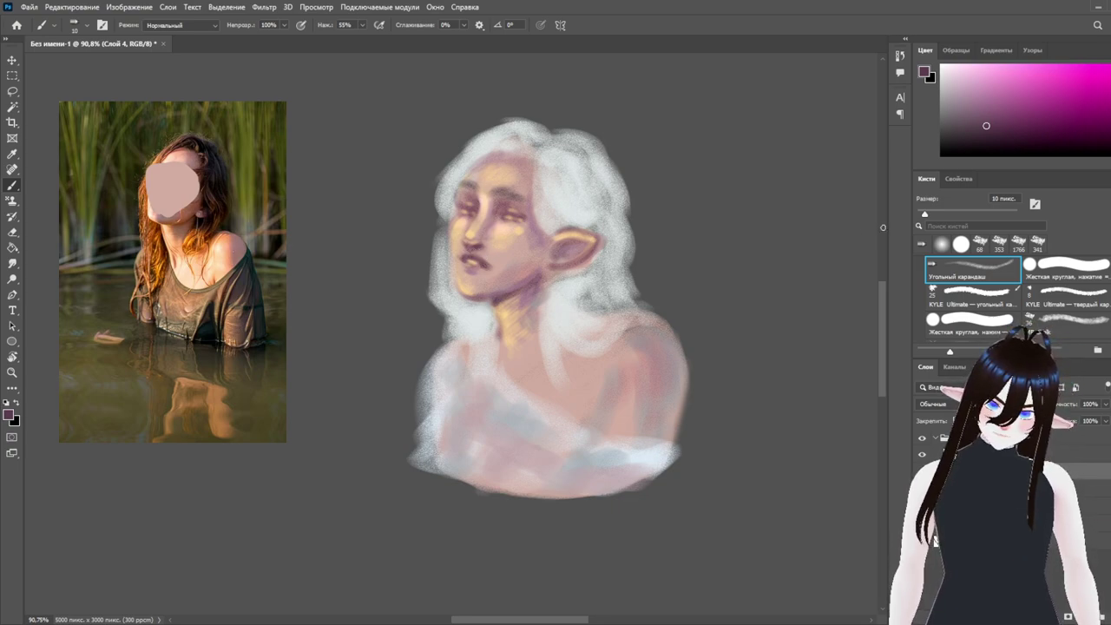
key(bracketleft)
key(bracketleft)
key(bracketleft)
key(bracketleft)
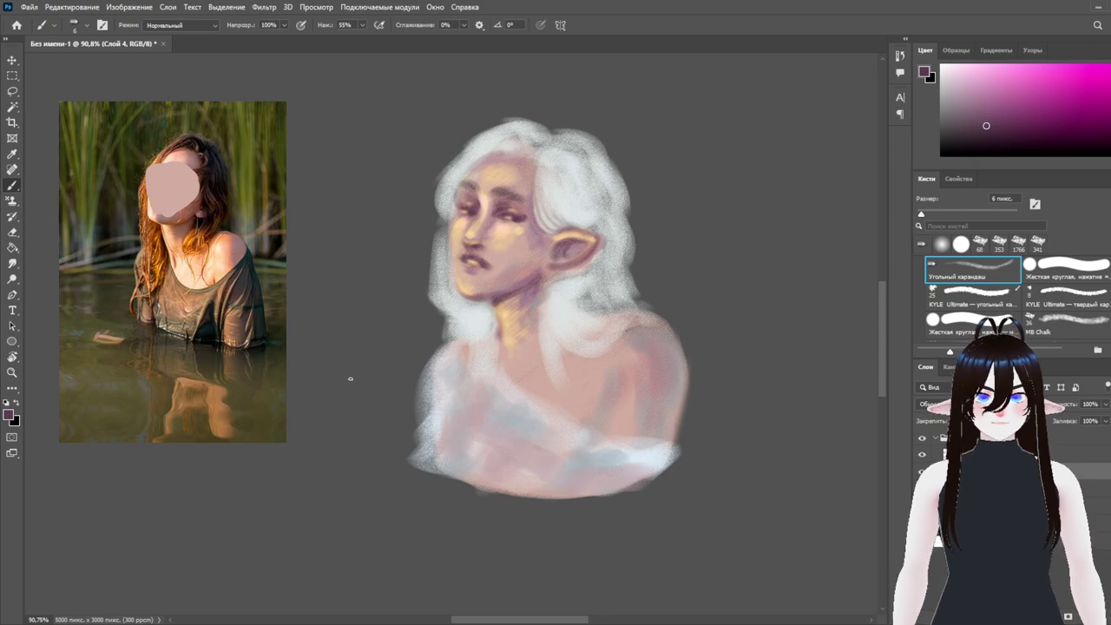
Paint bright turquoise irises in both eyes with the 6 px brush
click(1110, 141)
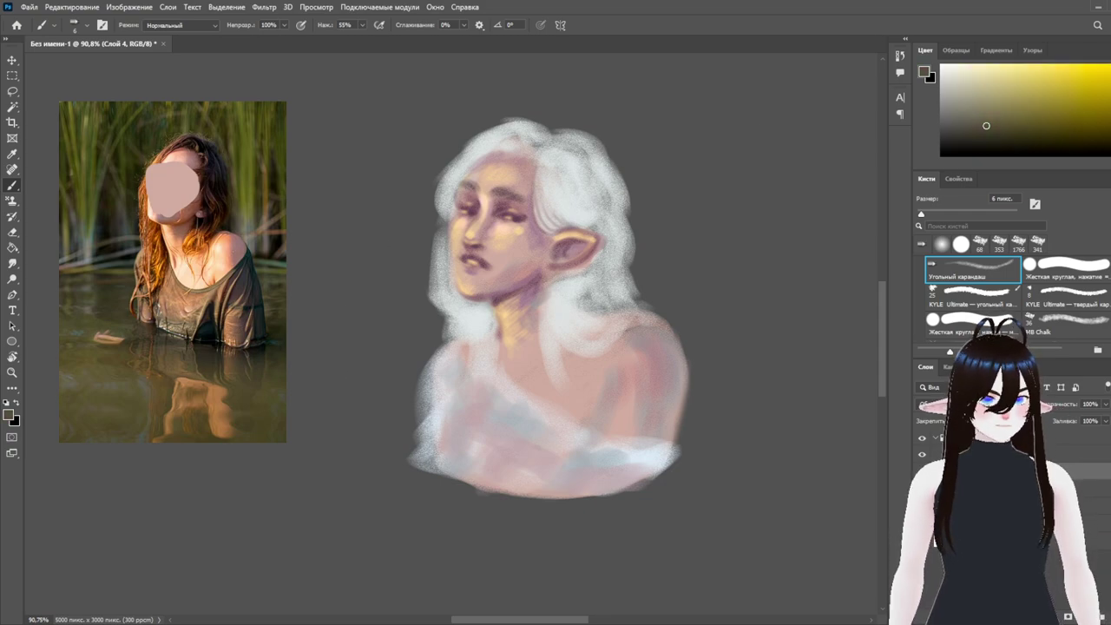
click(1109, 147)
click(1110, 114)
drag(1079, 91, 1067, 45)
drag(513, 219, 523, 221)
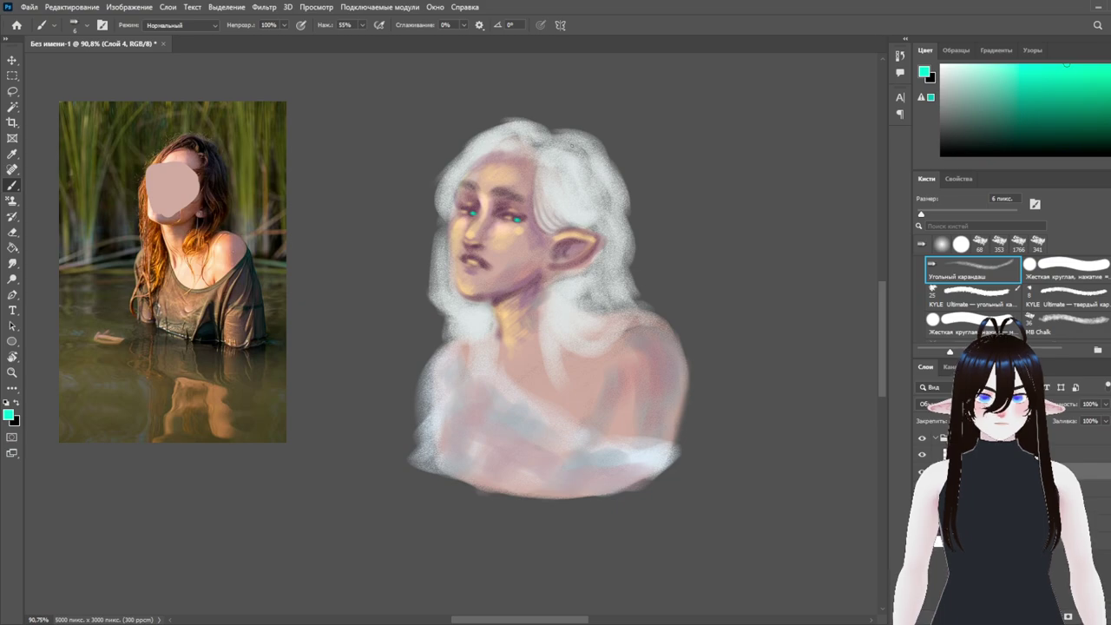
Tint the irises with pale mint and lavender blue touches using the 6 px brush
drag(1019, 105, 884, 46)
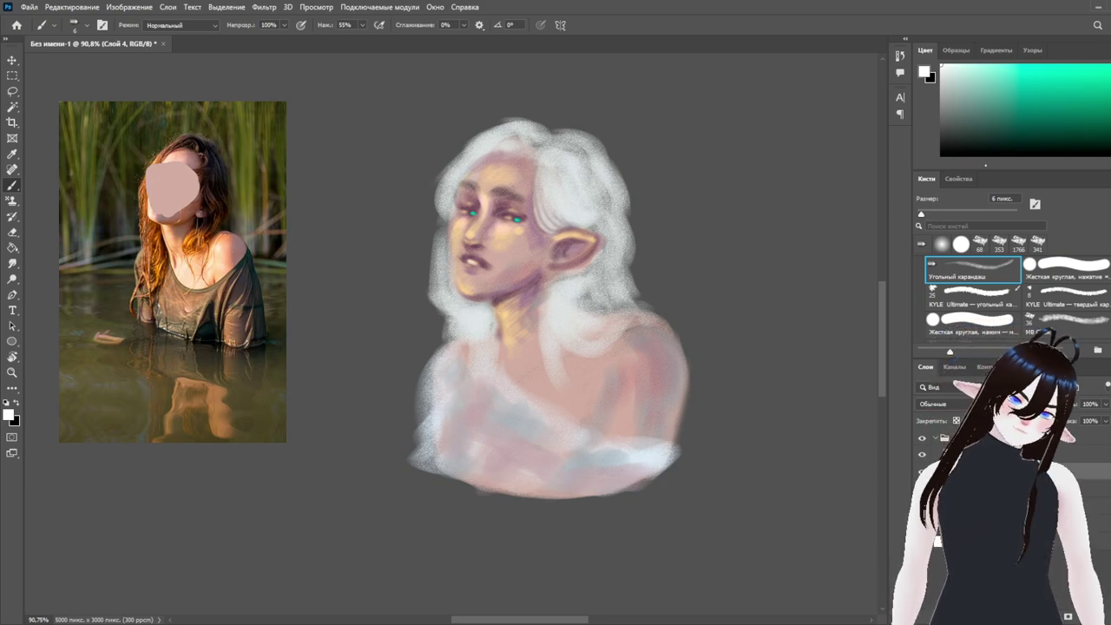
click(962, 65)
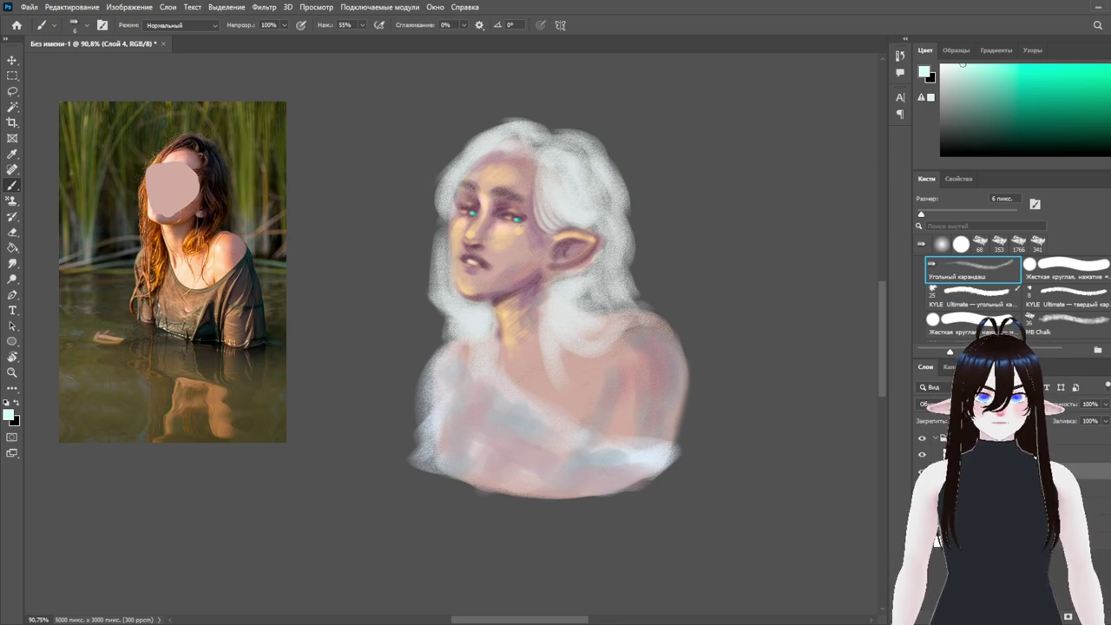
click(1109, 99)
drag(1068, 86, 1012, 55)
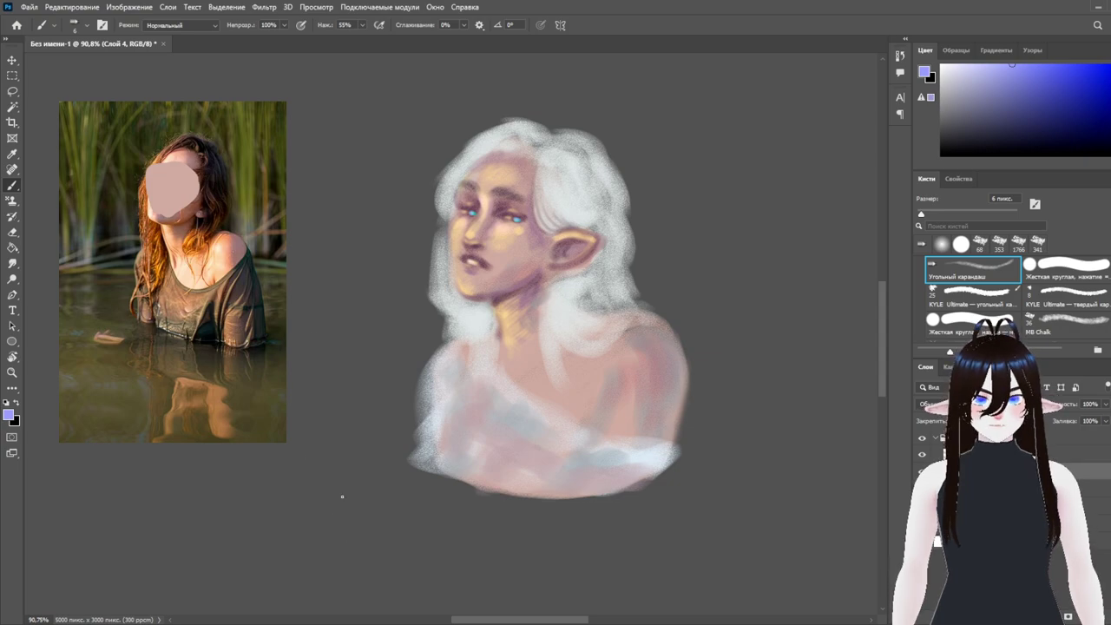
Refine the eye details with dark plum and soften the near eyebrow using a colour sampled from above it
drag(1051, 137, 978, 129)
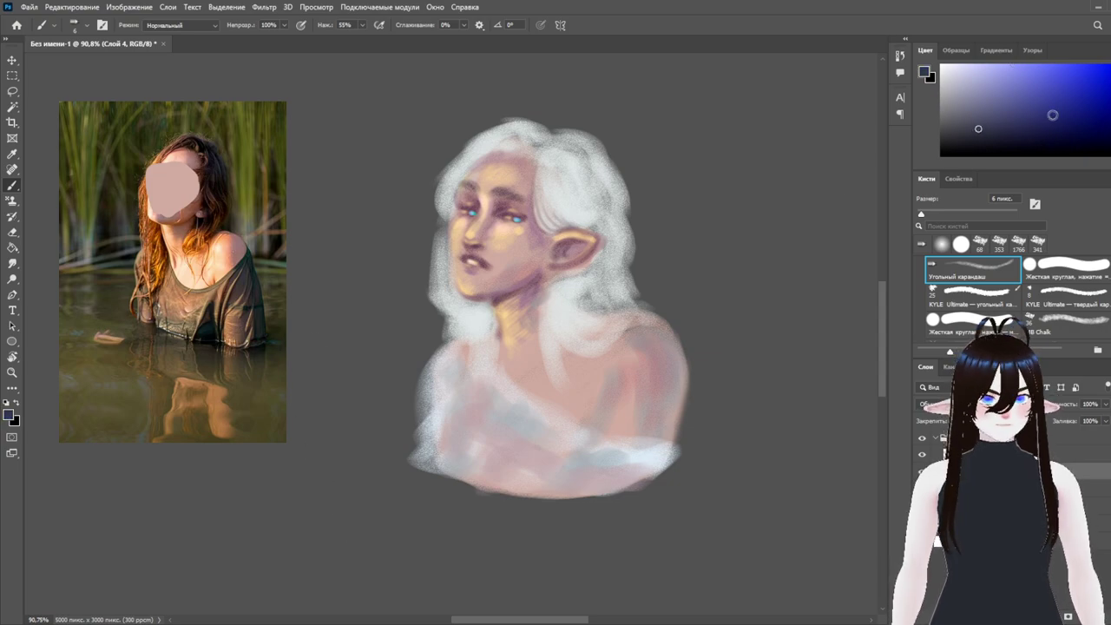
click(1110, 77)
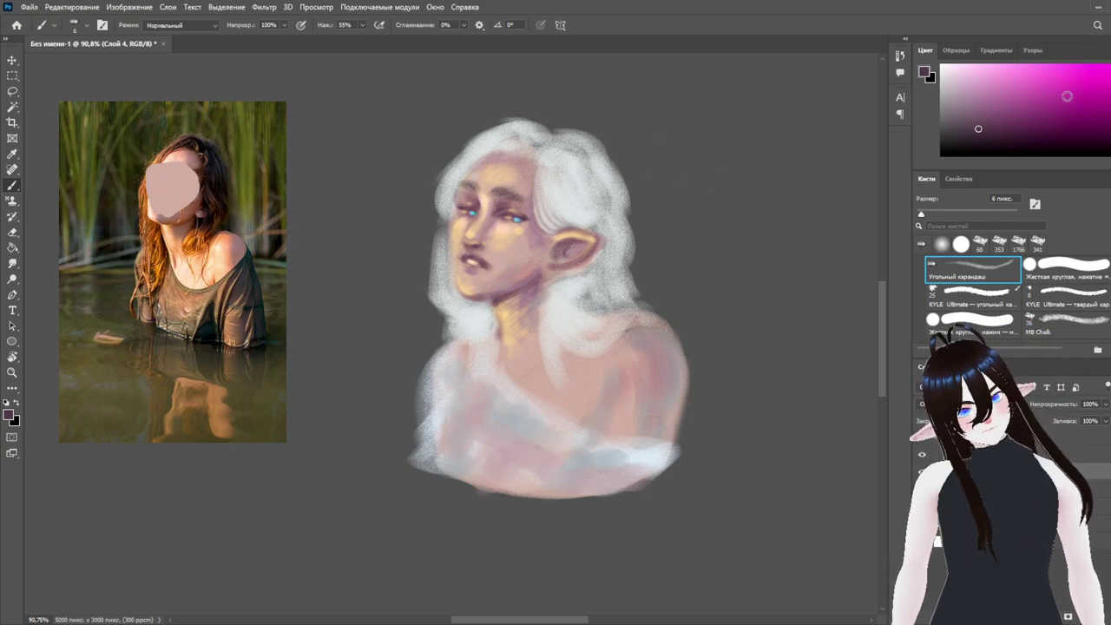
alt+click(511, 178)
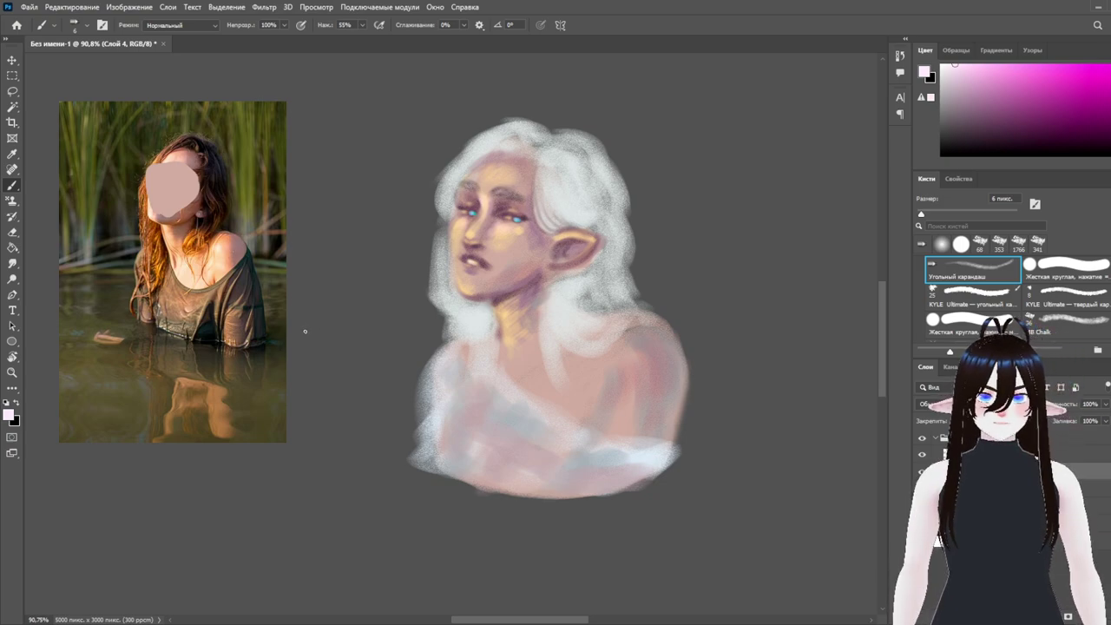
Try shading the hair around the parting and behind the ear in greyish mauve with the brush at 54 px
drag(991, 137, 952, 110)
click(964, 214)
drag(560, 185, 577, 212)
key(ctrl+z)
mouse_move(553, 166)
mouse_down()
mouse_move(561, 190)
mouse_move(590, 174)
mouse_move(555, 152)
mouse_move(607, 200)
mouse_move(561, 169)
mouse_move(621, 247)
mouse_move(593, 313)
mouse_move(564, 295)
mouse_move(620, 321)
mouse_move(555, 338)
mouse_move(608, 304)
mouse_up()
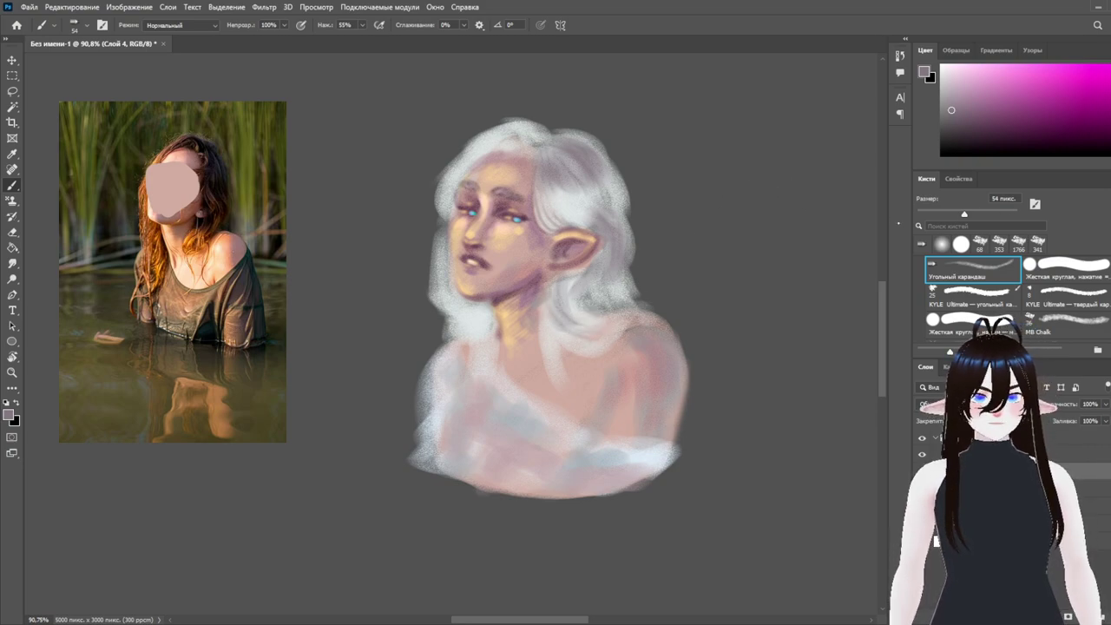
mouse_move(495, 153)
mouse_down()
mouse_move(521, 133)
mouse_move(465, 172)
mouse_up()
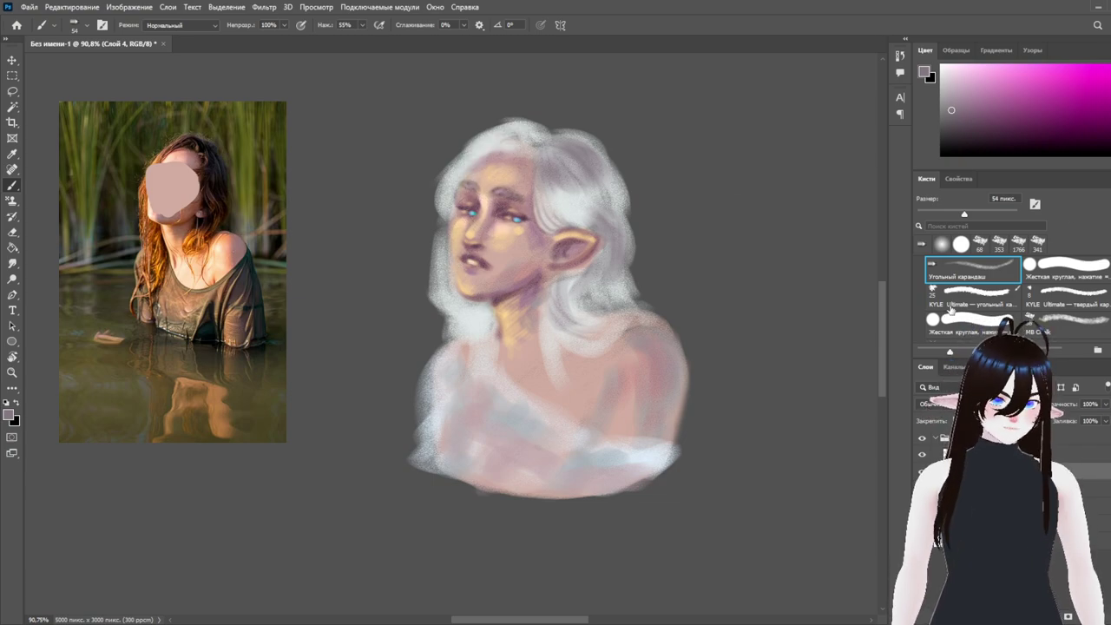
Try the 75 px Текстура гребня 3 brush on the hair, undo both strokes and switch to the греб brush
scroll(1015, 304, down, 3)
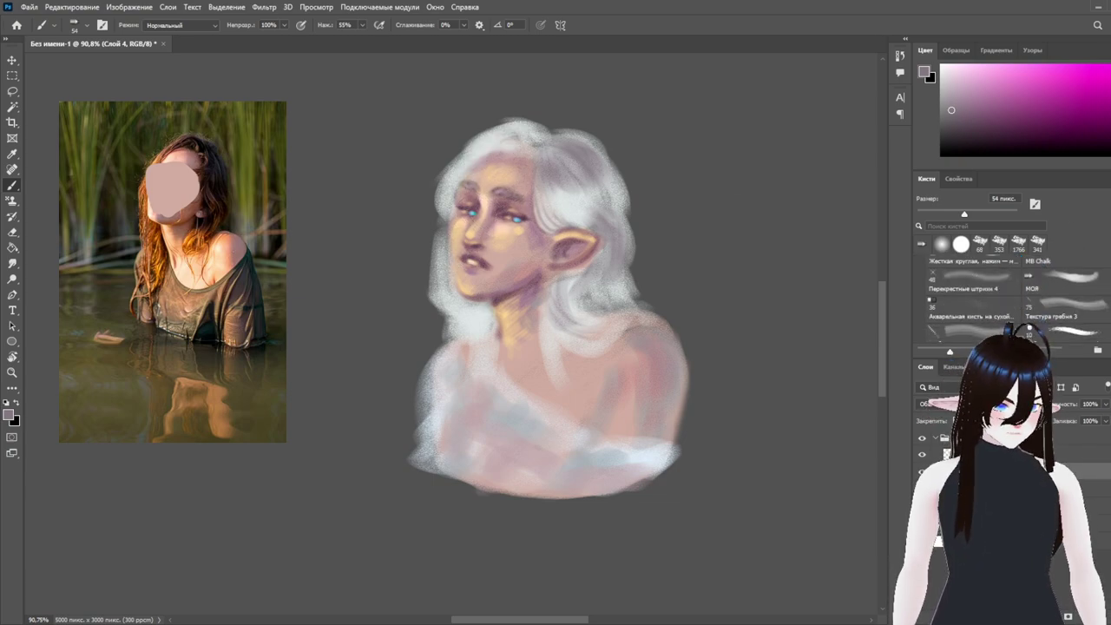
click(1065, 302)
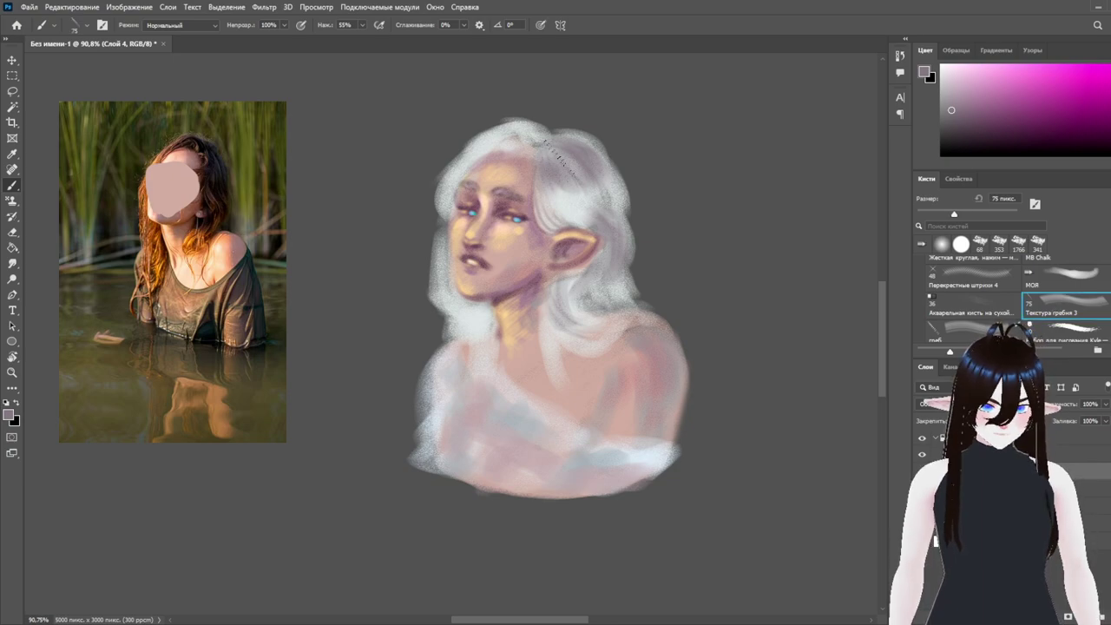
drag(553, 153, 558, 206)
key(ctrl+z)
drag(552, 155, 581, 205)
key(ctrl+z)
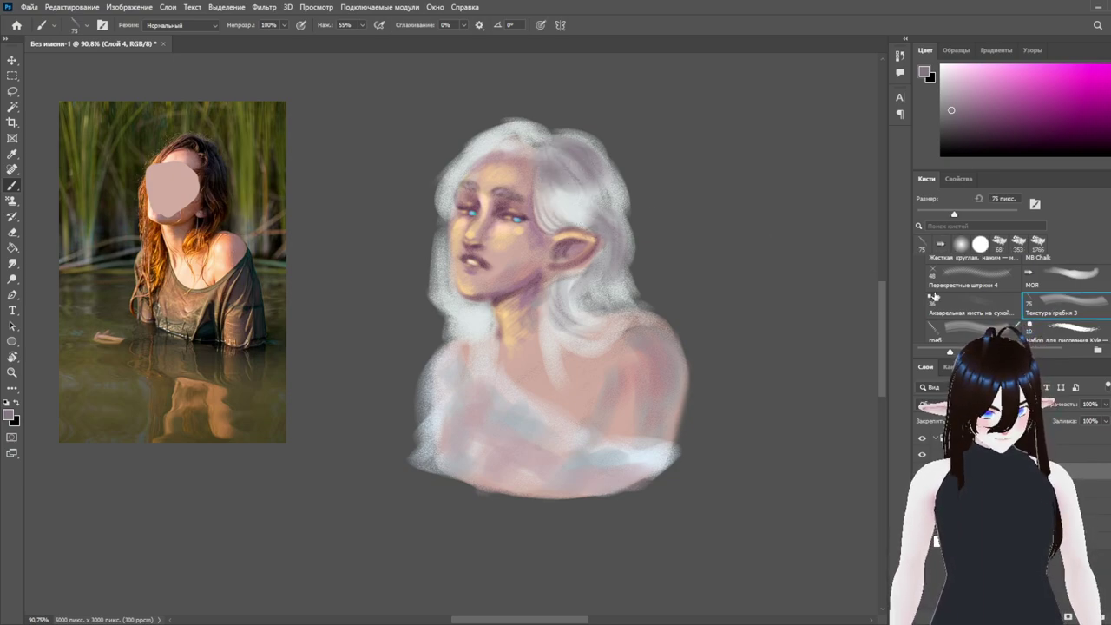
click(978, 330)
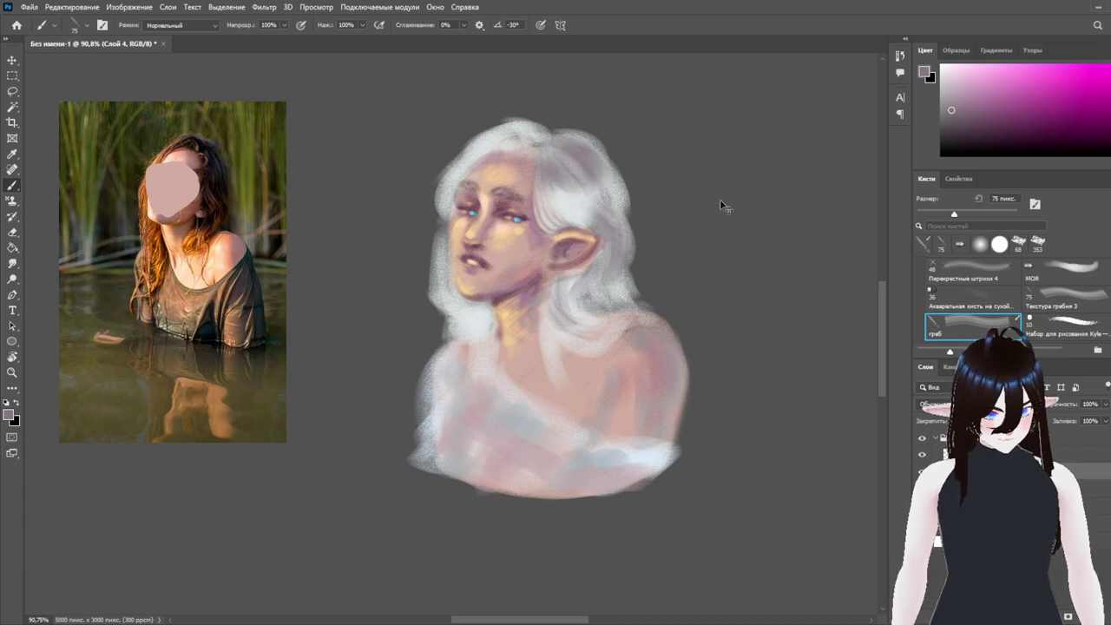
Test greyish mauve hair strokes with the MB Chalk brush at 36 px, and cover the hair beside the face and ear in white
scroll(1007, 304, down, 3)
click(1059, 334)
mouse_move(556, 154)
mouse_down()
mouse_move(569, 195)
mouse_move(590, 184)
mouse_move(552, 189)
mouse_move(572, 214)
mouse_move(608, 186)
mouse_move(616, 195)
mouse_up()
mouse_move(572, 283)
mouse_down()
mouse_move(612, 312)
mouse_move(597, 293)
mouse_up()
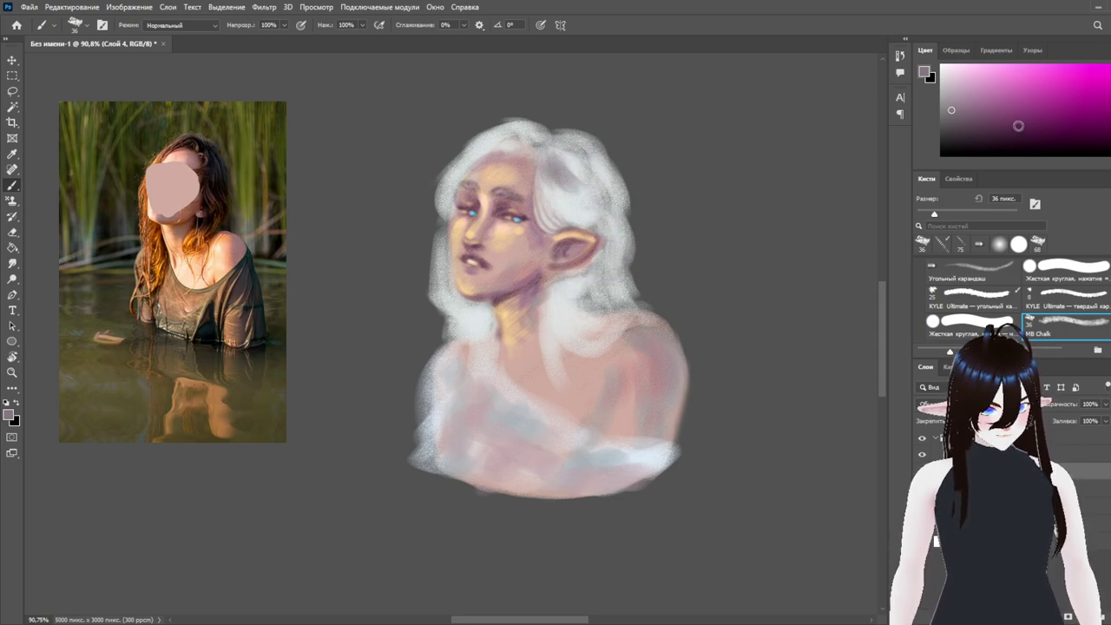
drag(966, 103, 939, 64)
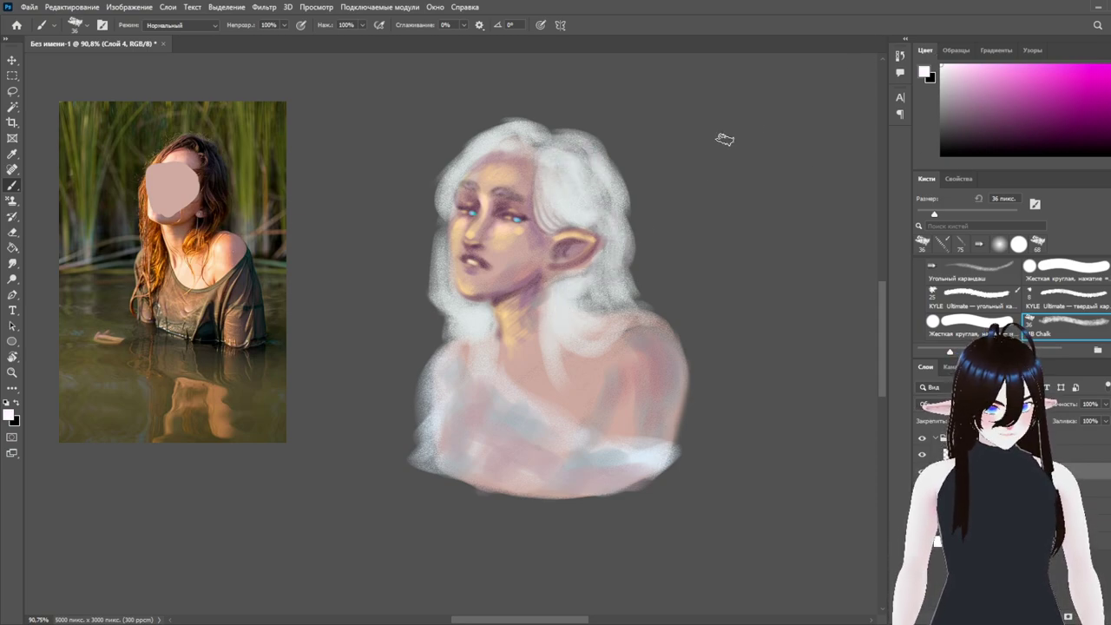
mouse_move(565, 181)
mouse_down()
mouse_move(566, 153)
mouse_move(606, 212)
mouse_move(592, 173)
mouse_move(555, 144)
mouse_move(618, 232)
mouse_move(596, 299)
mouse_move(606, 310)
mouse_move(631, 300)
mouse_move(593, 310)
mouse_move(576, 289)
mouse_move(614, 308)
mouse_move(581, 346)
mouse_up()
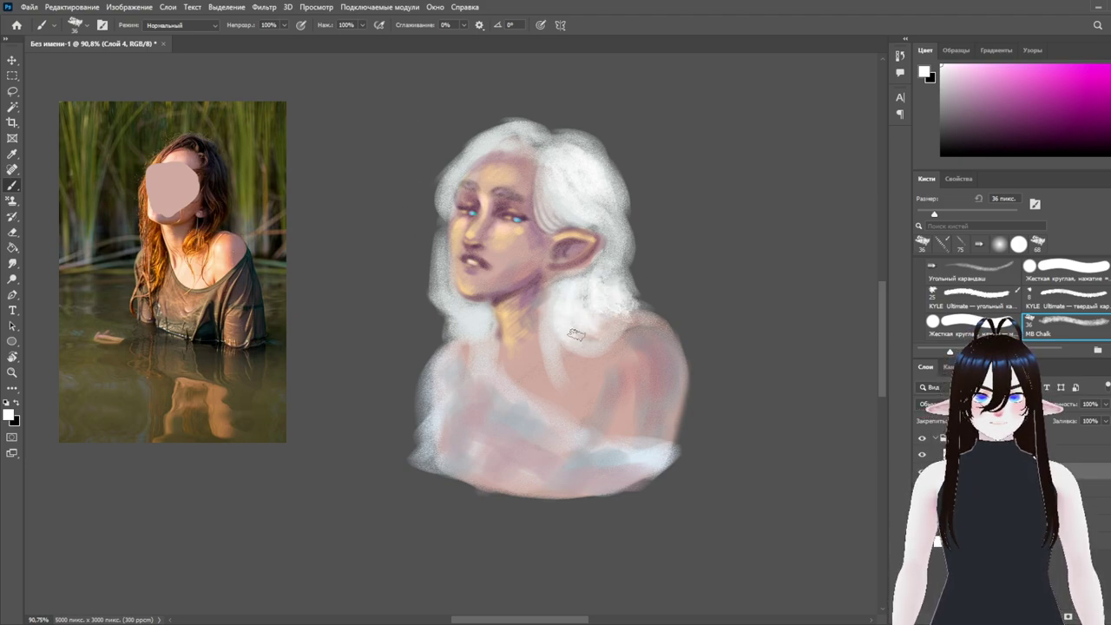
Fill the hair beside the cheek, along the hairline and around the parting in white with the 36 px MB Chalk brush
drag(454, 300, 472, 339)
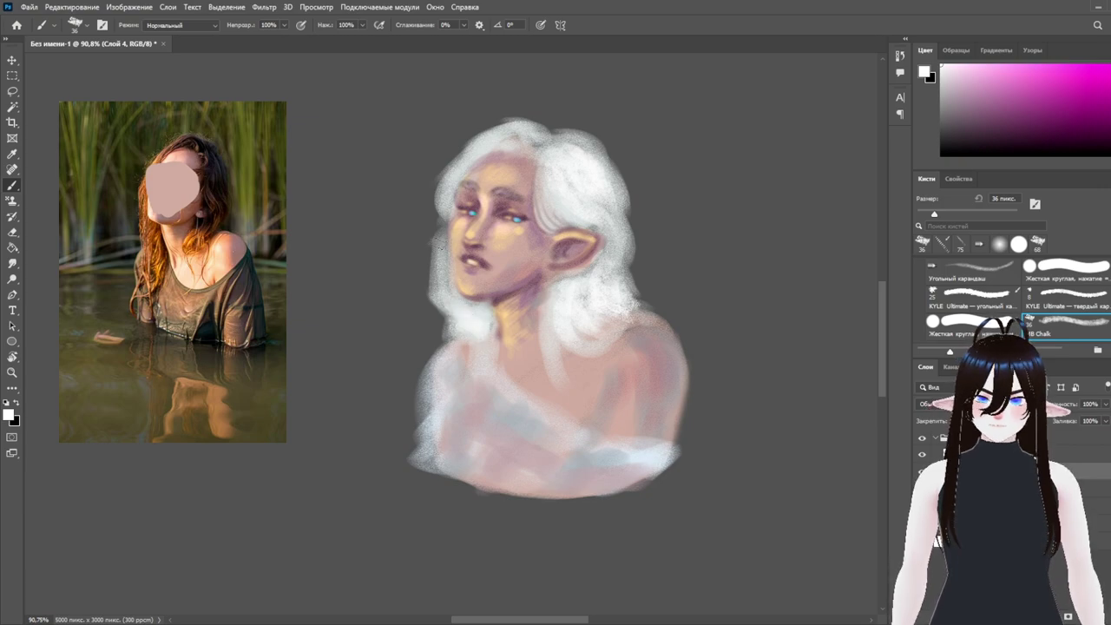
drag(434, 248, 464, 303)
mouse_move(455, 174)
mouse_down()
mouse_move(490, 139)
mouse_move(525, 156)
mouse_move(537, 142)
mouse_move(526, 149)
mouse_move(548, 156)
mouse_move(535, 165)
mouse_move(520, 156)
mouse_move(541, 212)
mouse_up()
drag(537, 165, 563, 211)
mouse_move(539, 141)
mouse_down()
mouse_move(576, 140)
mouse_move(551, 161)
mouse_move(565, 160)
mouse_up()
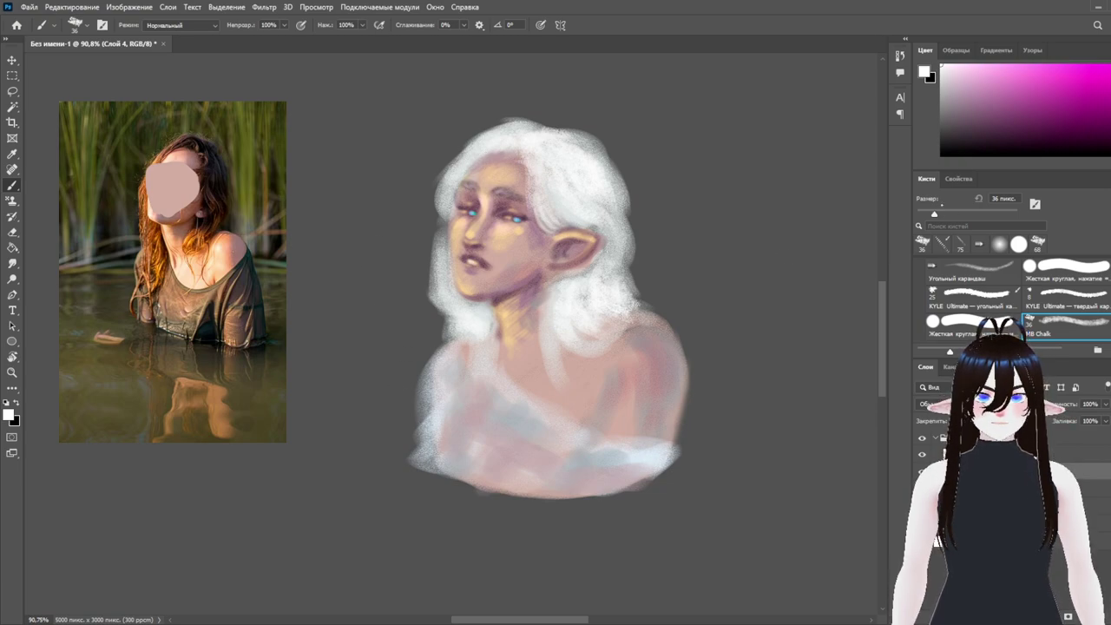
Refine the hairline and the far edge of the hair with fine white strokes, using the brush at 12 px
click(925, 213)
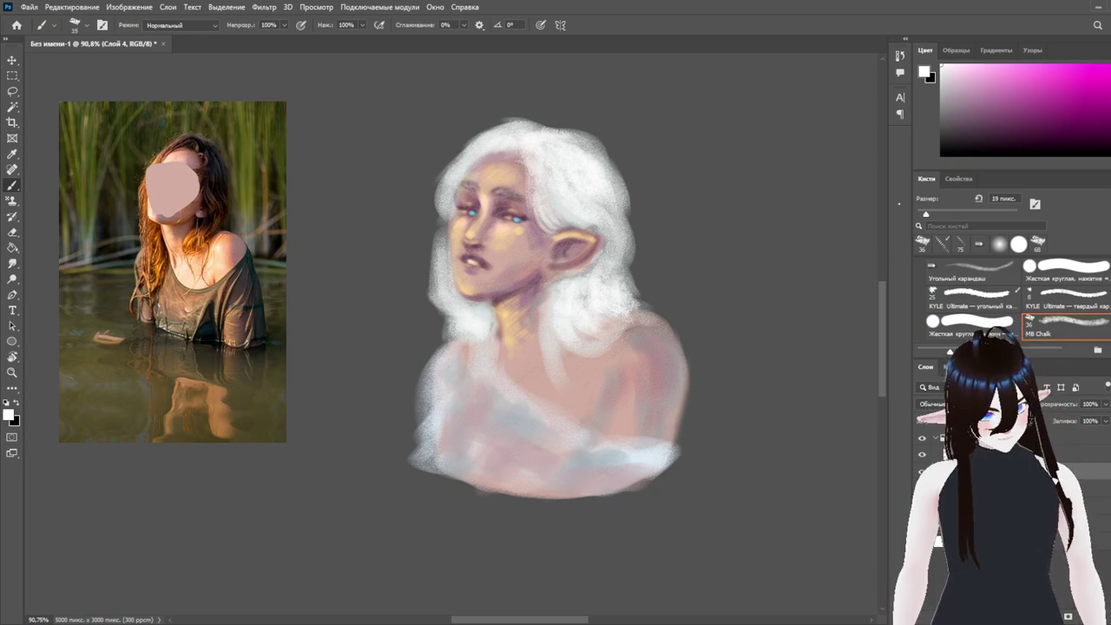
key(bracketleft)
key(bracketleft)
key(bracketleft)
mouse_move(505, 154)
mouse_down()
mouse_move(524, 165)
mouse_move(509, 151)
mouse_up()
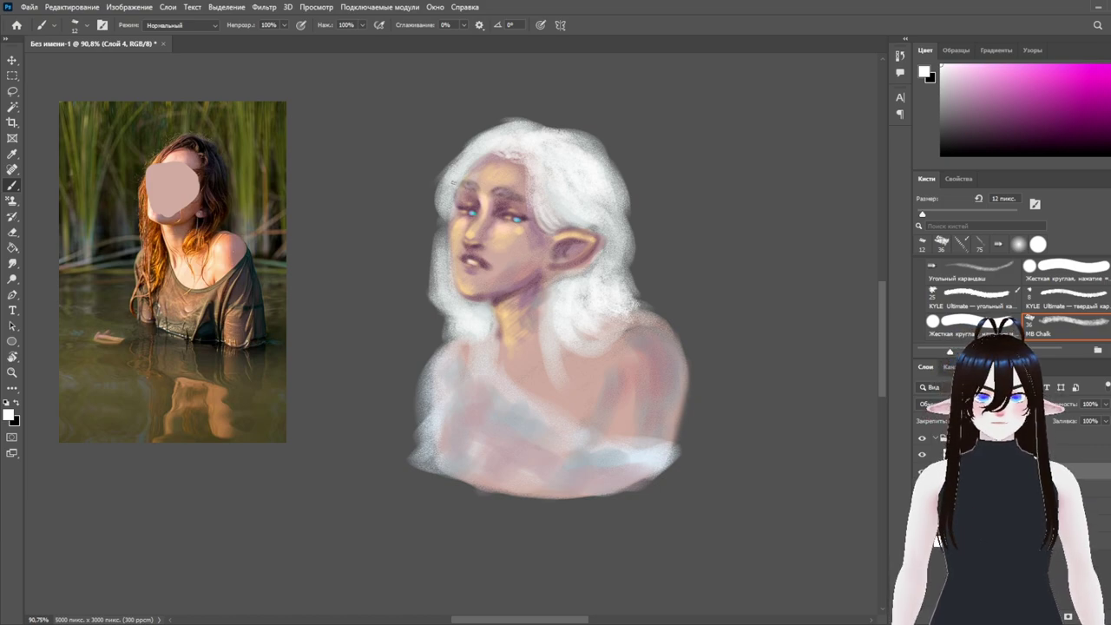
drag(443, 163, 433, 211)
key(ctrl+z)
mouse_move(452, 165)
mouse_down()
mouse_move(434, 214)
mouse_move(446, 215)
mouse_up()
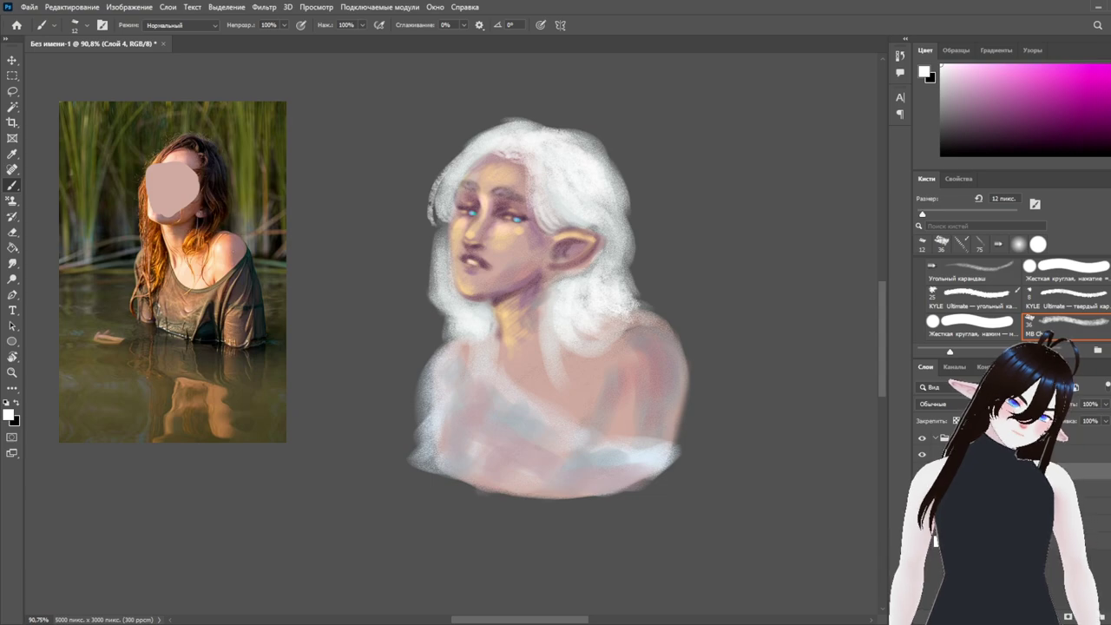
drag(539, 231, 543, 249)
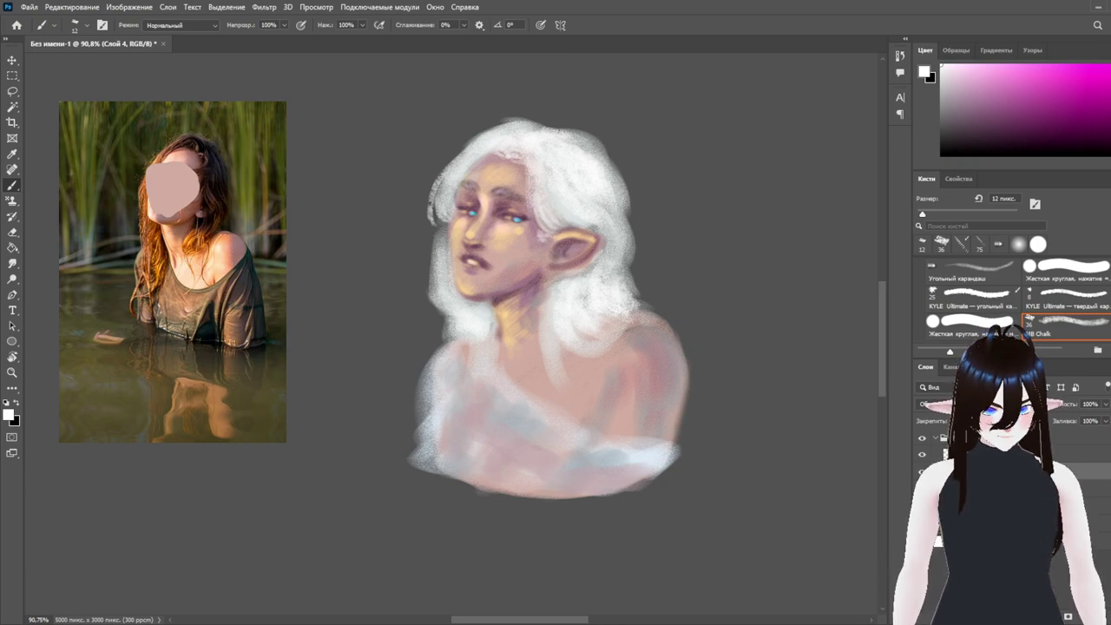
drag(439, 268, 437, 293)
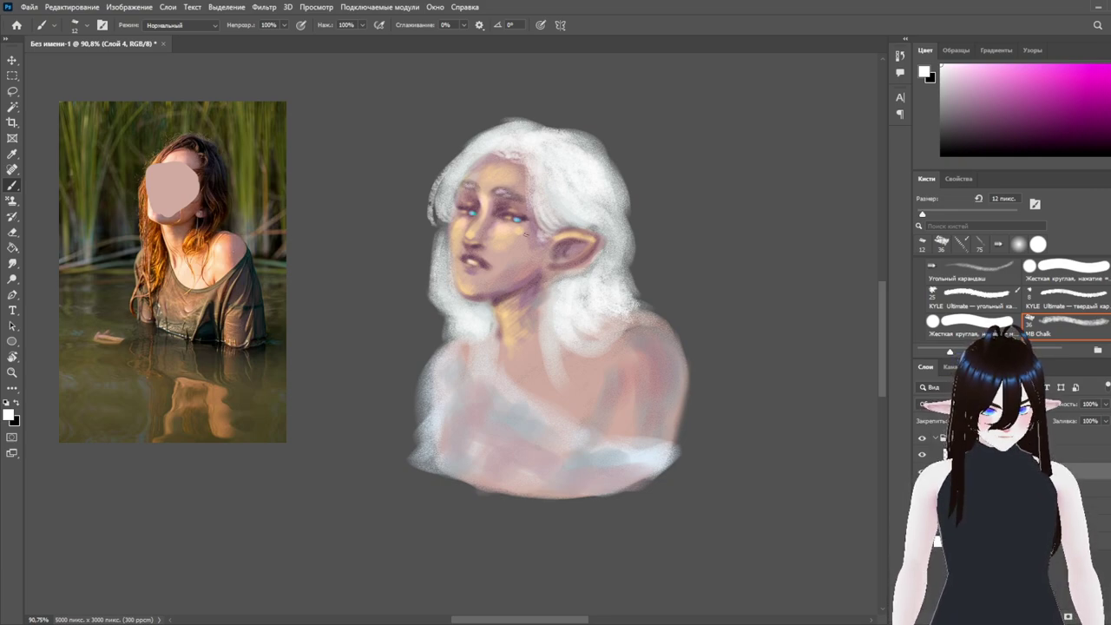
Paint thin white strands falling from below the ear onto the neck and collarbone, undoing the unsuccessful strokes
drag(539, 274, 573, 376)
key(ctrl+z)
drag(542, 283, 550, 363)
key(ctrl+z)
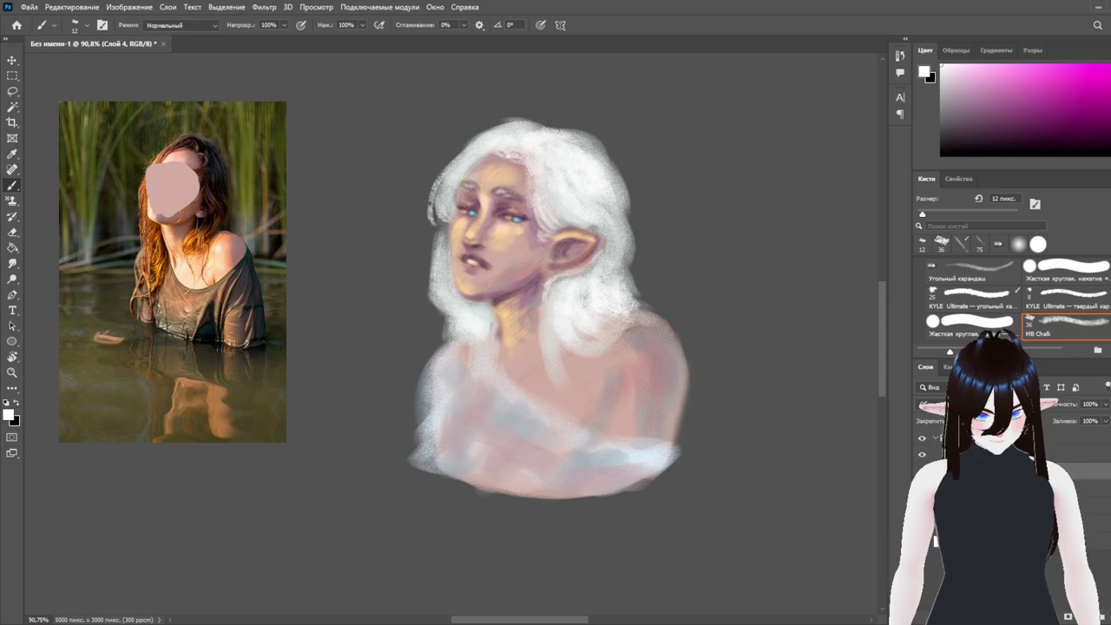
drag(540, 295, 556, 383)
key(ctrl+z)
drag(542, 302, 557, 366)
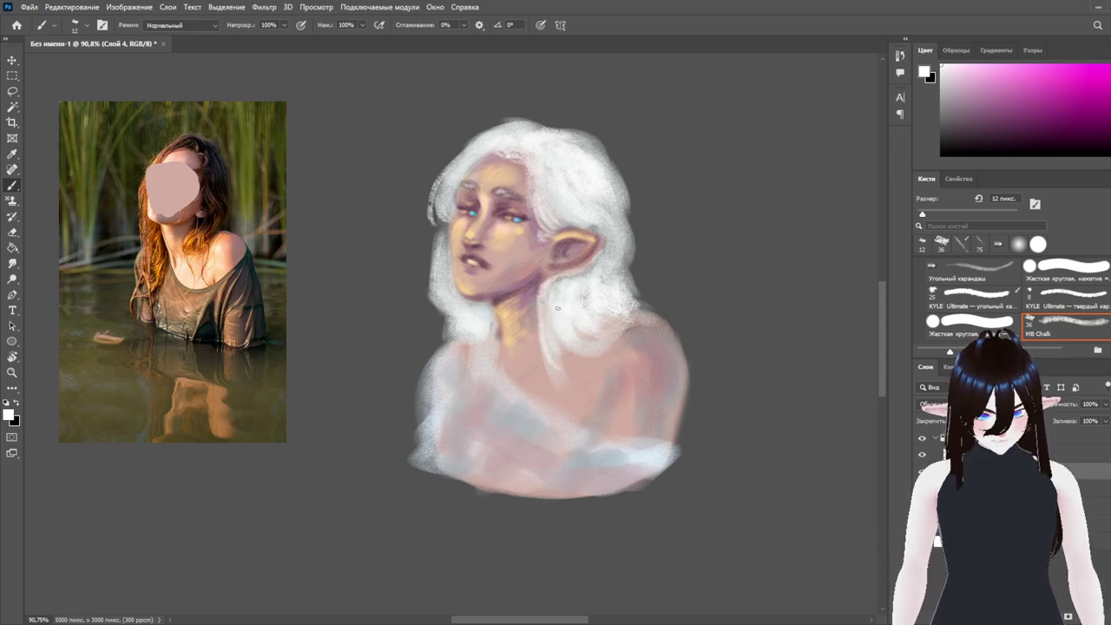
drag(534, 286, 542, 334)
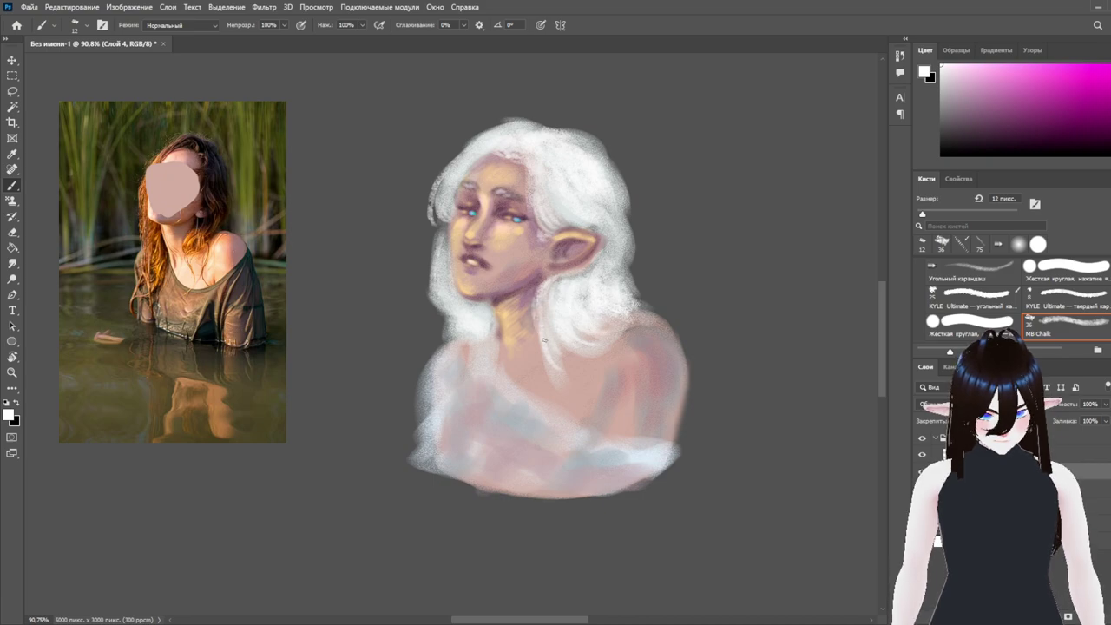
Add loose white strands along the back of the hair down to the shoulder and along its far outer edge
drag(630, 264, 662, 327)
drag(633, 288, 655, 328)
drag(628, 217, 633, 272)
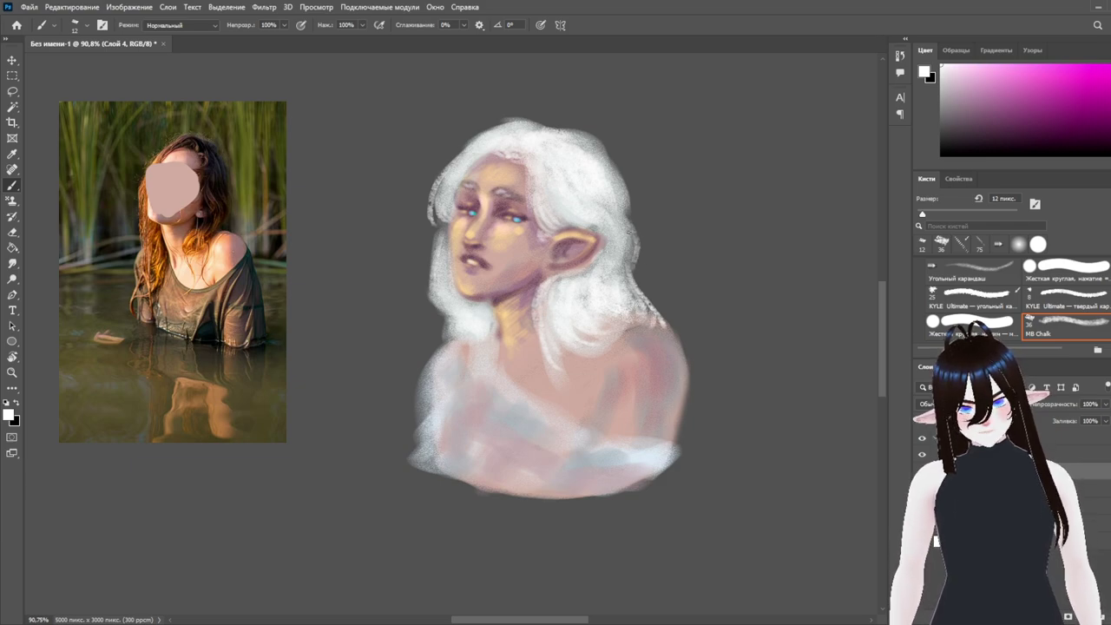
drag(603, 168, 627, 222)
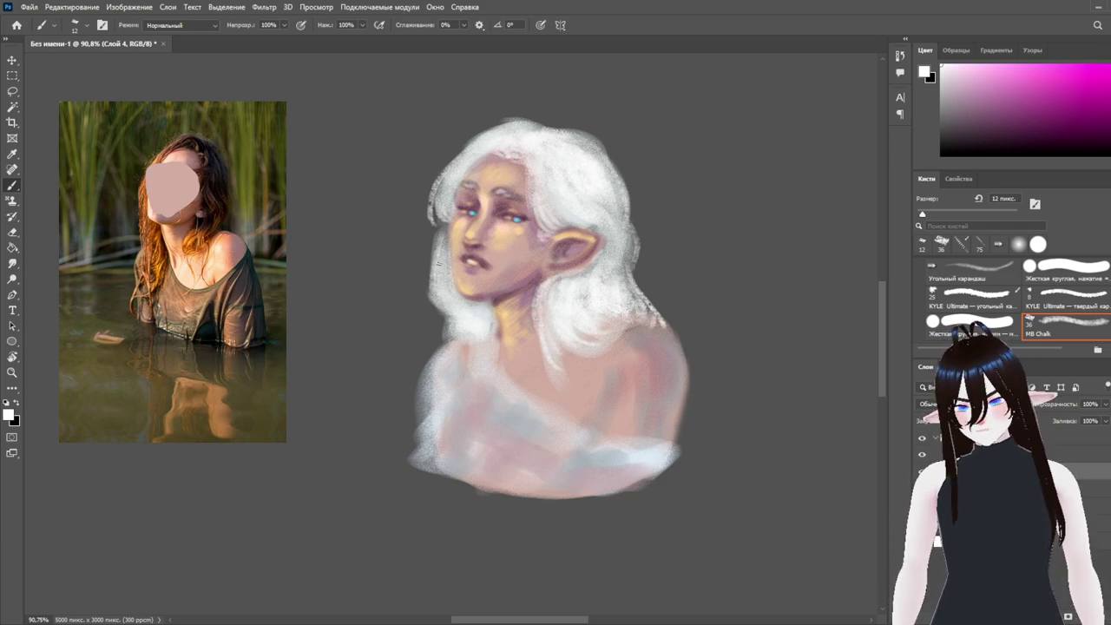
drag(432, 243, 448, 338)
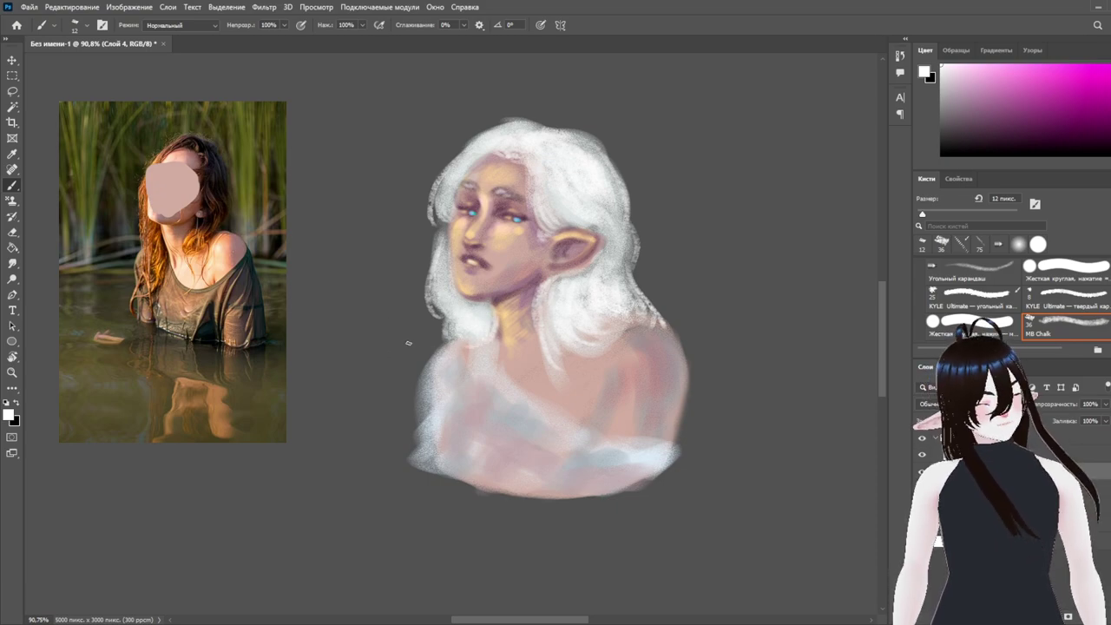
Try shading the hair beside the forehead in greyish violet and in lavender
drag(998, 131, 958, 111)
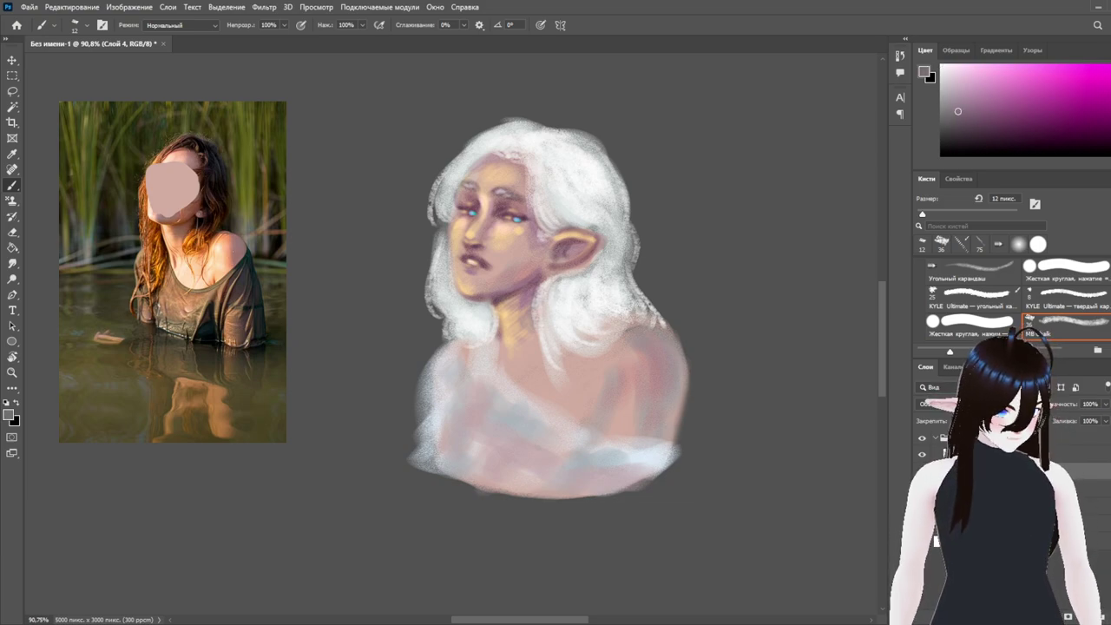
click(1109, 94)
mouse_move(452, 208)
mouse_down()
mouse_move(454, 181)
mouse_move(438, 209)
mouse_up()
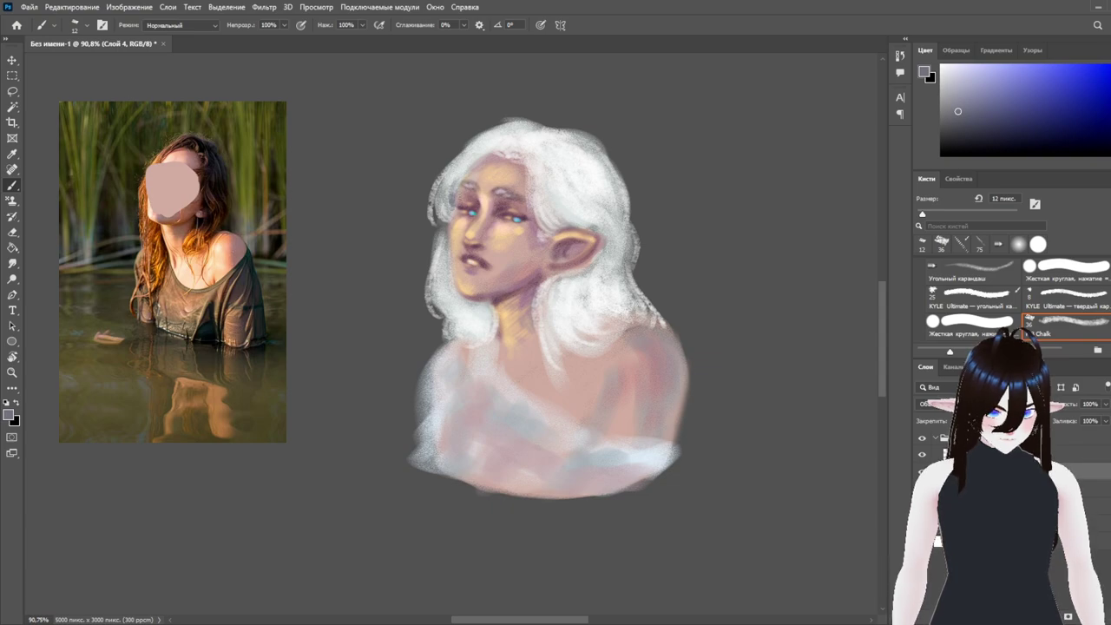
click(989, 79)
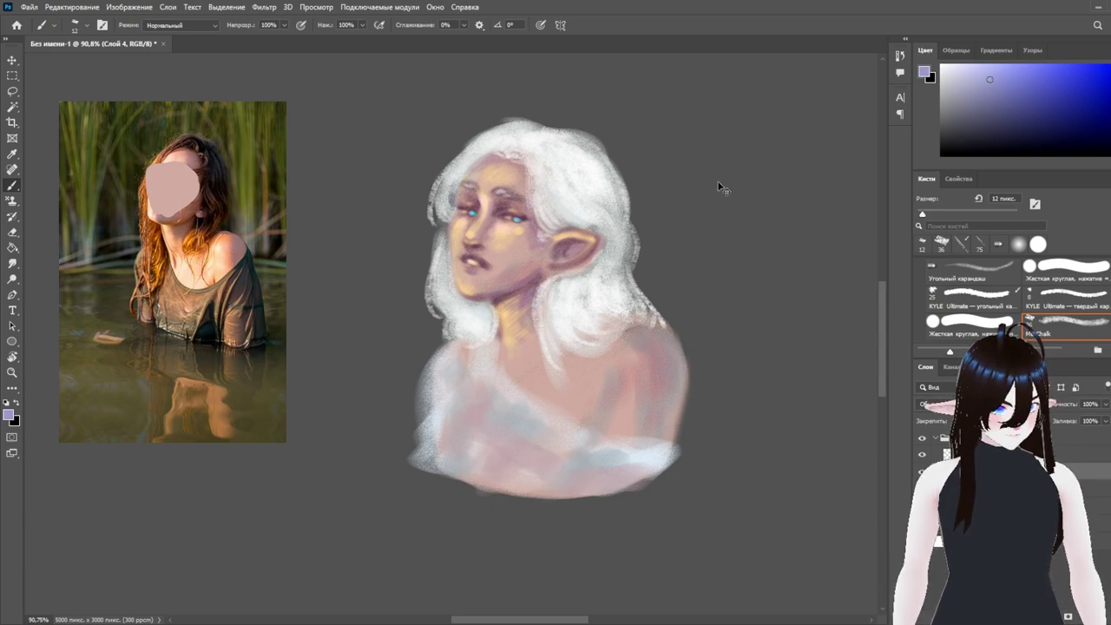
drag(451, 201, 468, 164)
Shade the hair edges beside the face and below the ear in muted blue-violet, undoing the unsuccessful strokes
click(994, 109)
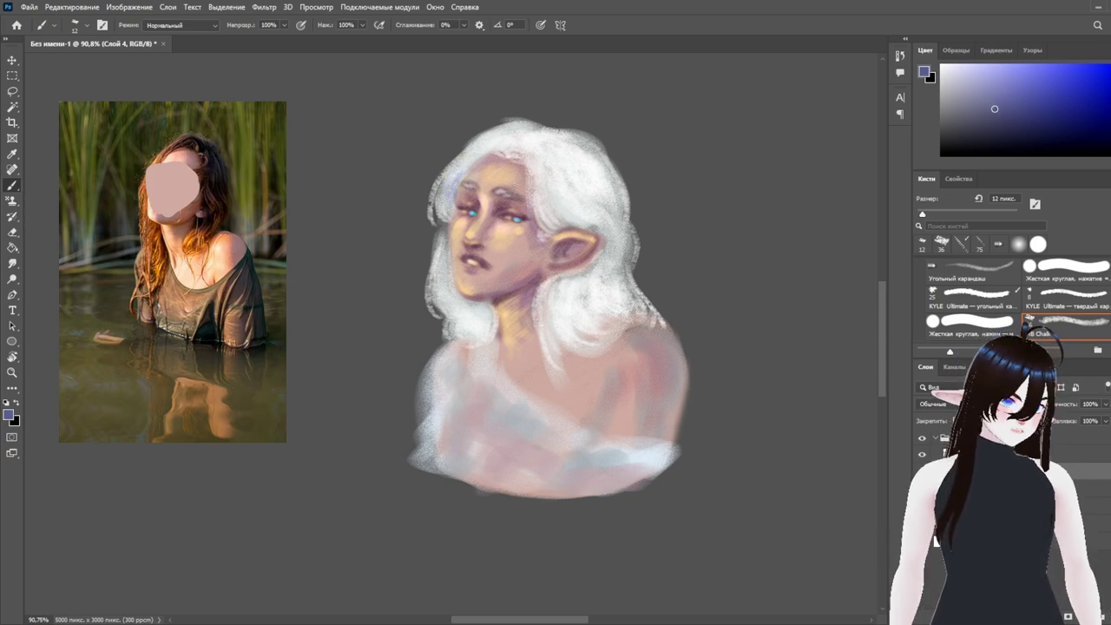
mouse_move(460, 205)
mouse_down()
mouse_move(462, 176)
mouse_move(448, 191)
mouse_move(444, 235)
mouse_move(449, 193)
mouse_move(474, 161)
mouse_move(441, 221)
mouse_move(438, 199)
mouse_move(446, 213)
mouse_up()
key(ctrl+z)
key(ctrl+z)
key(ctrl+z)
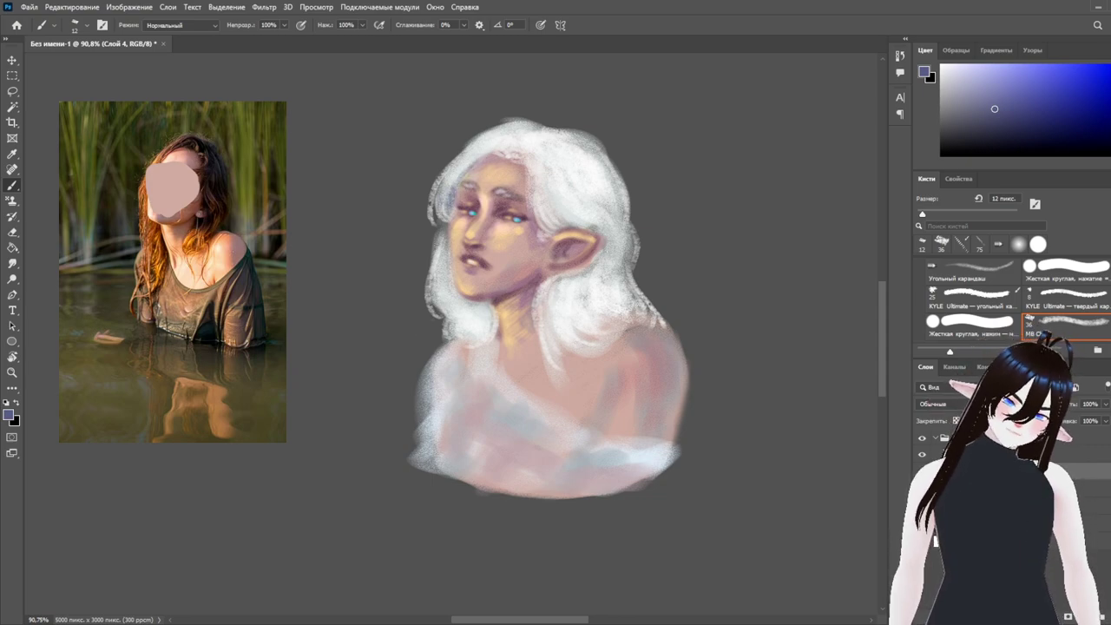
drag(446, 235, 463, 301)
key(ctrl+z)
key(ctrl+z)
key(ctrl+z)
mouse_move(444, 239)
mouse_down()
mouse_move(449, 291)
mouse_move(437, 262)
mouse_up()
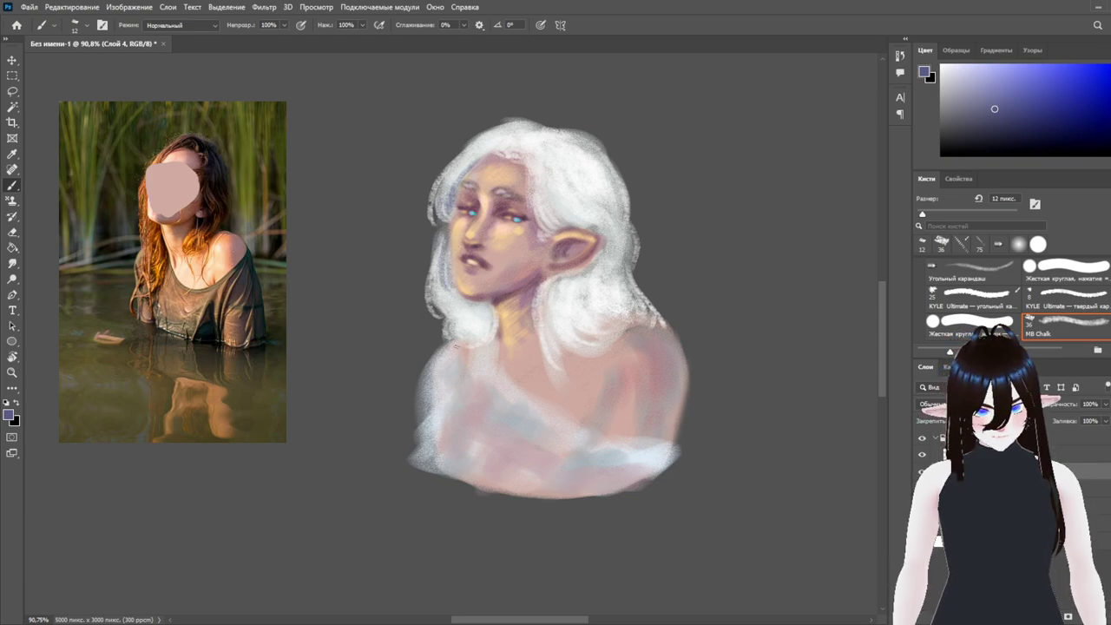
drag(550, 276, 590, 259)
mouse_move(546, 290)
mouse_down()
mouse_move(573, 276)
mouse_move(569, 289)
mouse_up()
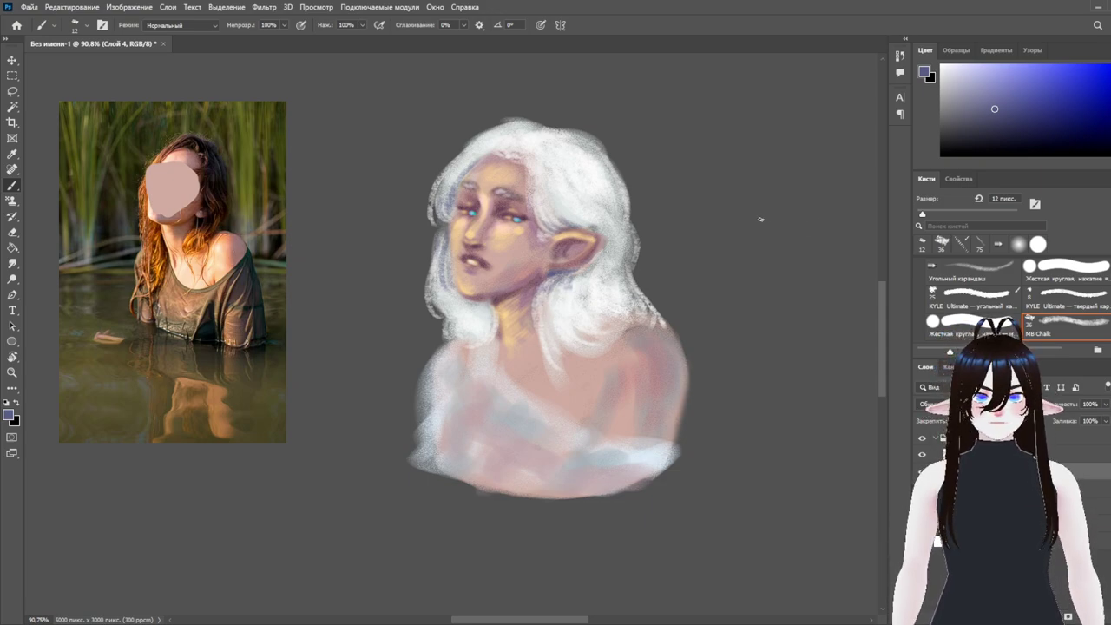
On layer Слой 6, pick the 25 px KYLE Ultimate charcoal brush and a pale yellow paint colour
click(952, 63)
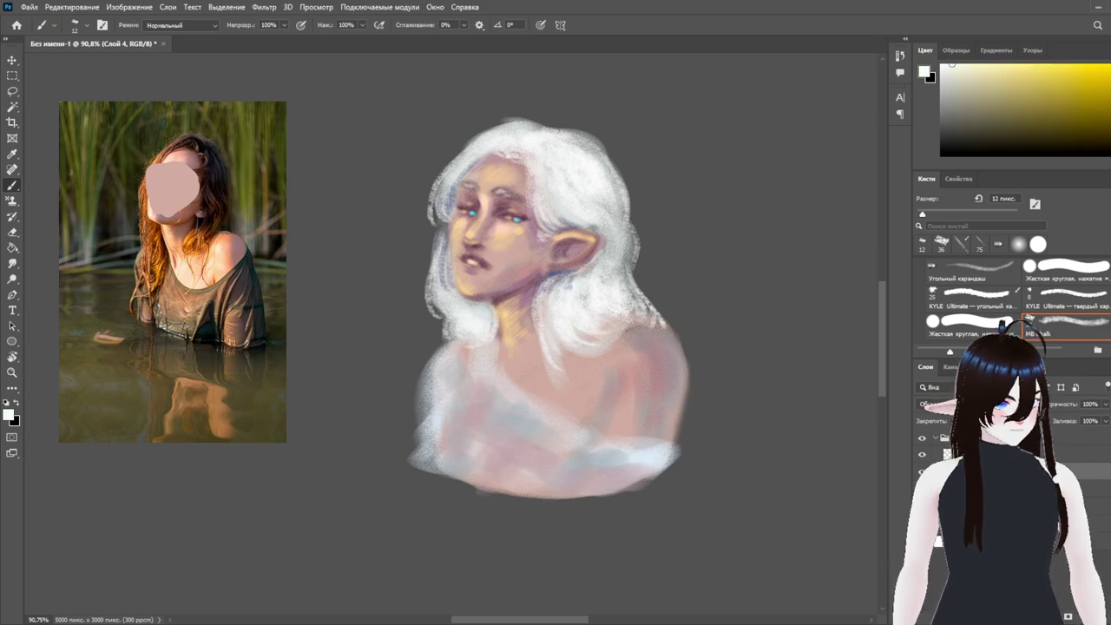
click(987, 293)
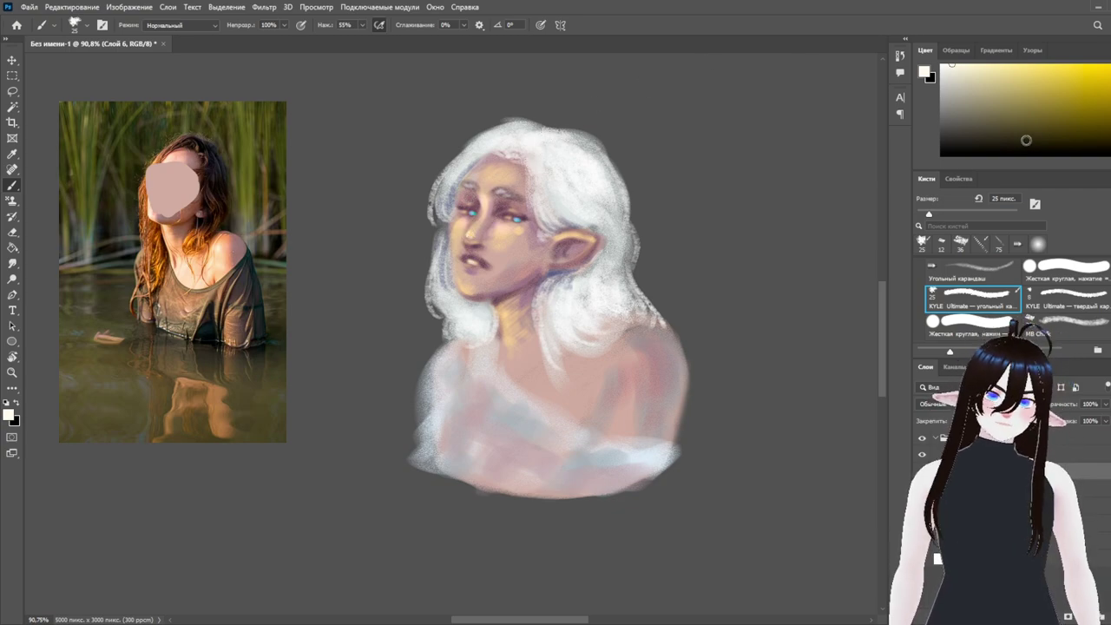
click(1031, 64)
click(987, 64)
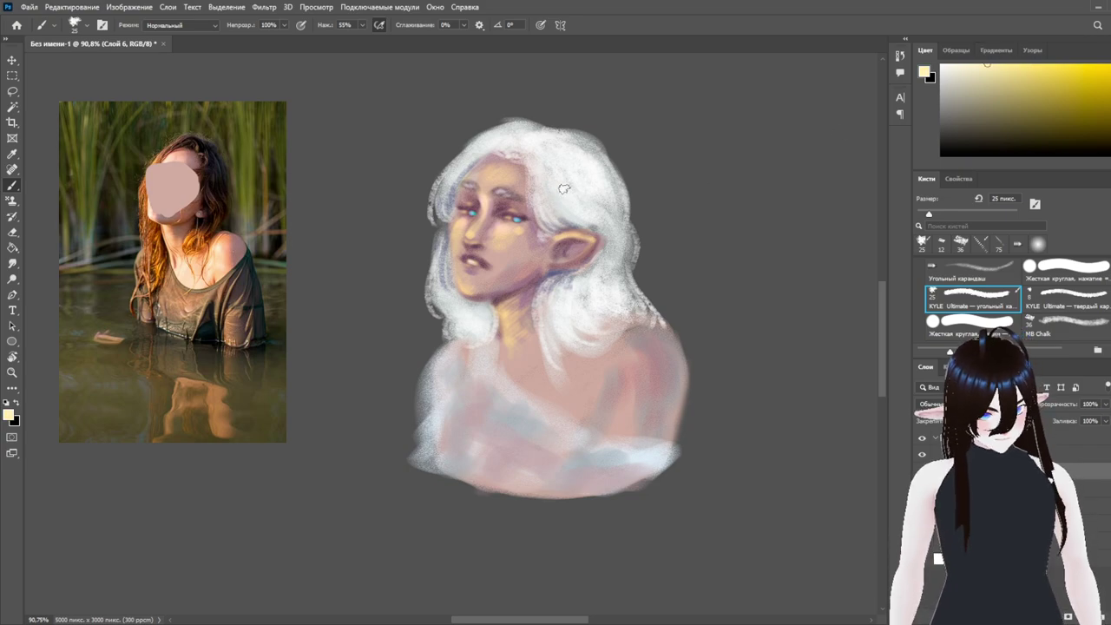
Try the KYLE Ultimate hard brush in pale yellow on the cheek and neck at 42 px and on the nose at 23 px
click(1069, 297)
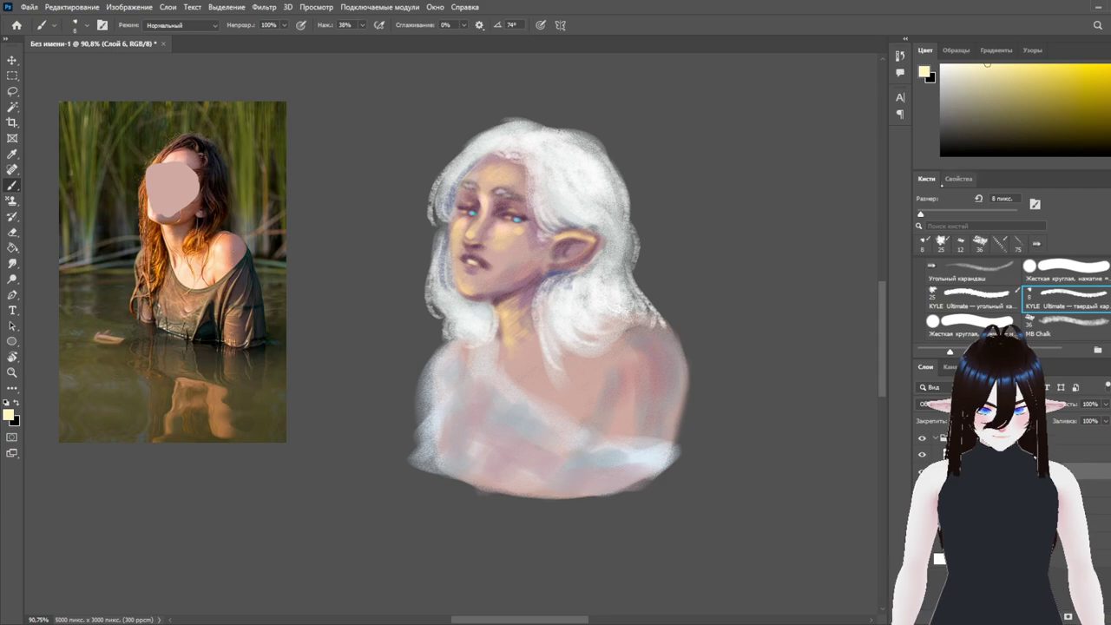
click(937, 214)
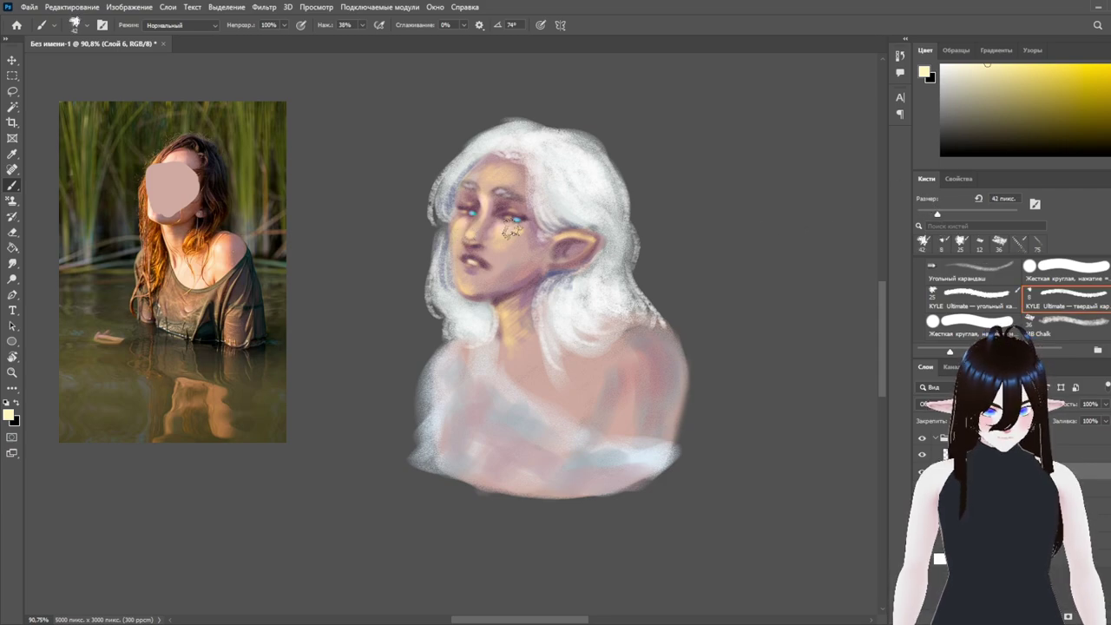
drag(552, 237, 490, 326)
drag(536, 267, 492, 347)
key(ctrl+z)
click(928, 213)
drag(471, 227, 469, 236)
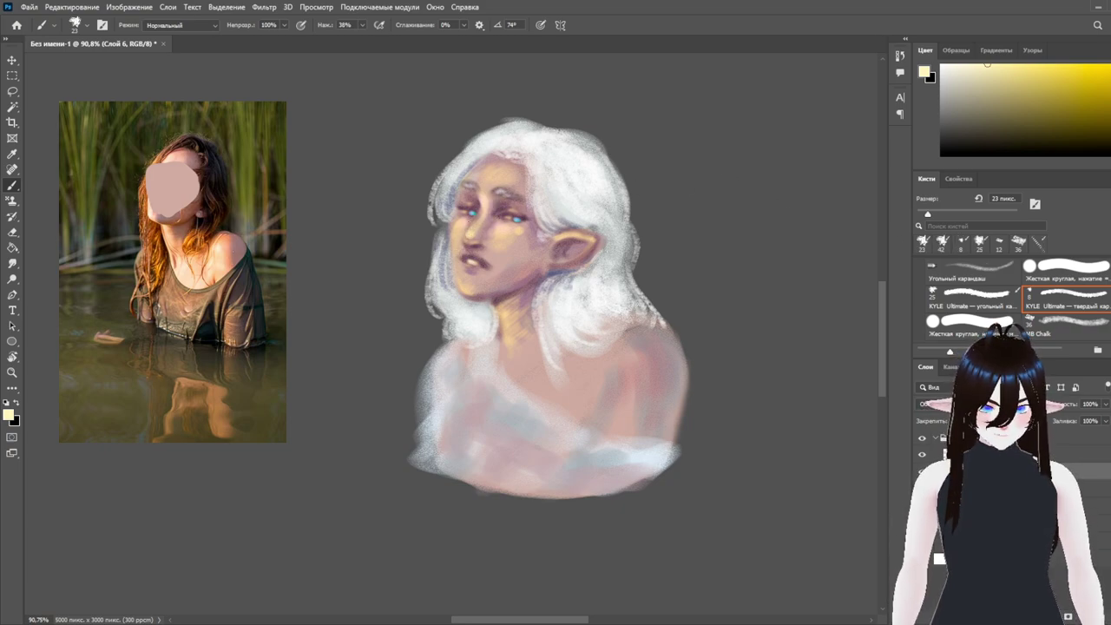
Dab a pale yellow highlight on the nose with the MB Chalk brush at 14 px
click(1053, 326)
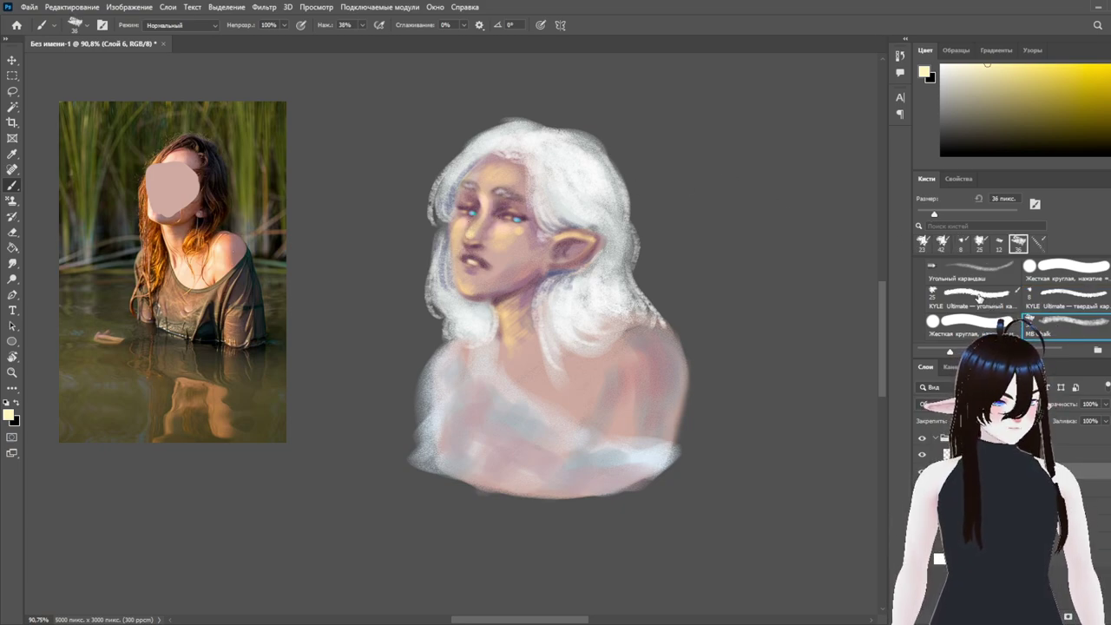
key(bracketleft)
key(bracketleft)
key(bracketleft)
key(bracketleft)
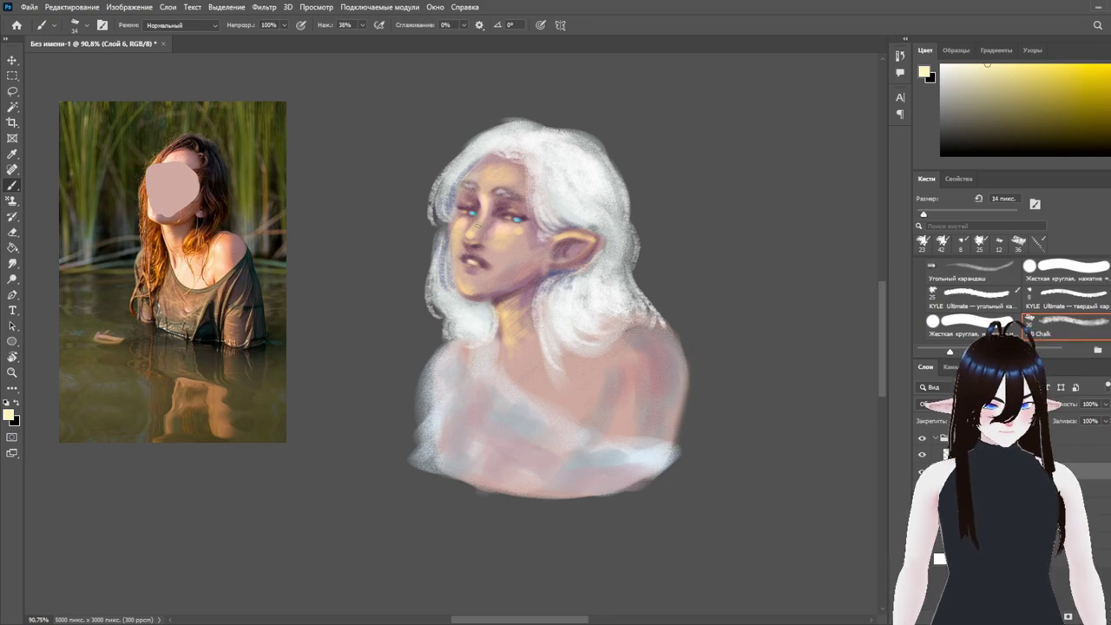
drag(474, 229, 469, 236)
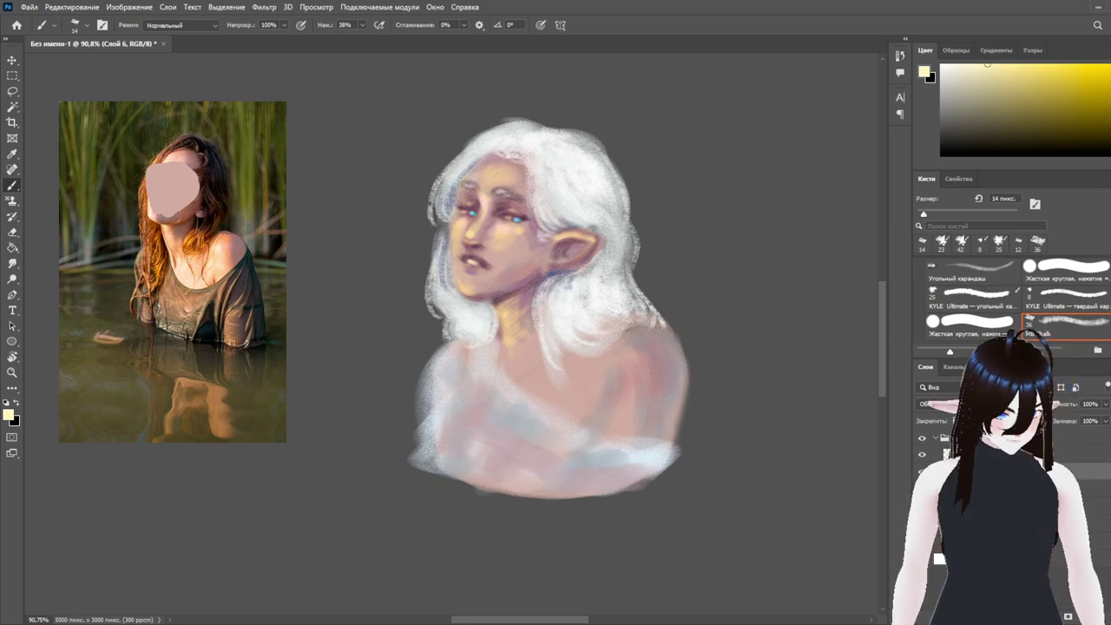
Add small pale yellow highlights on the nose and around the eyes with the 10 px Набор для рисования Kyle brush
scroll(1015, 295, down, 6)
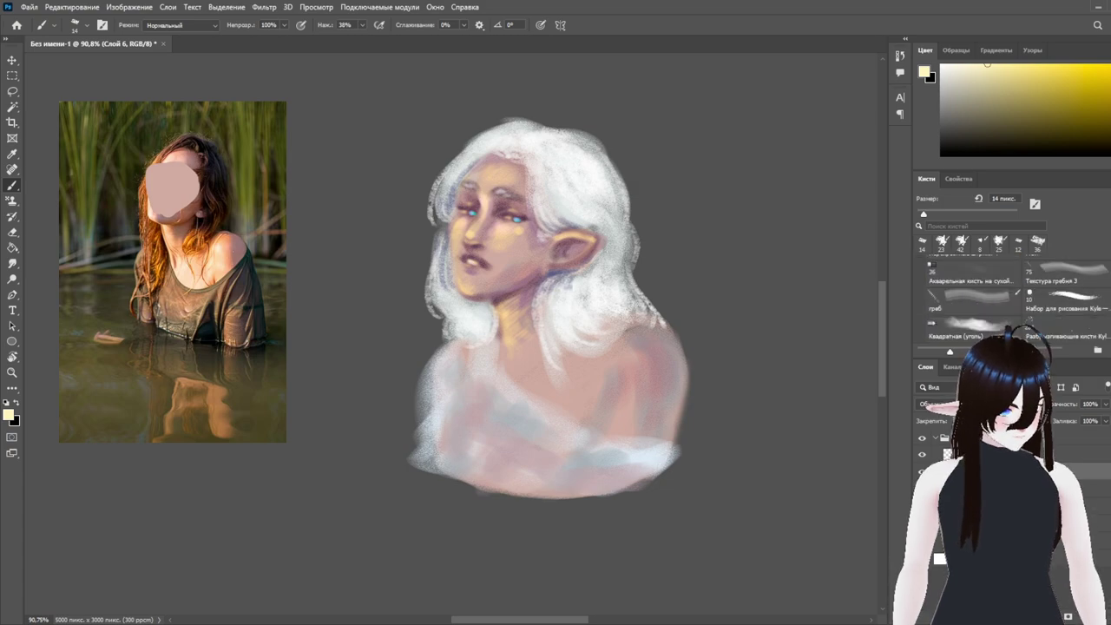
scroll(1056, 292, up, 1)
click(1059, 281)
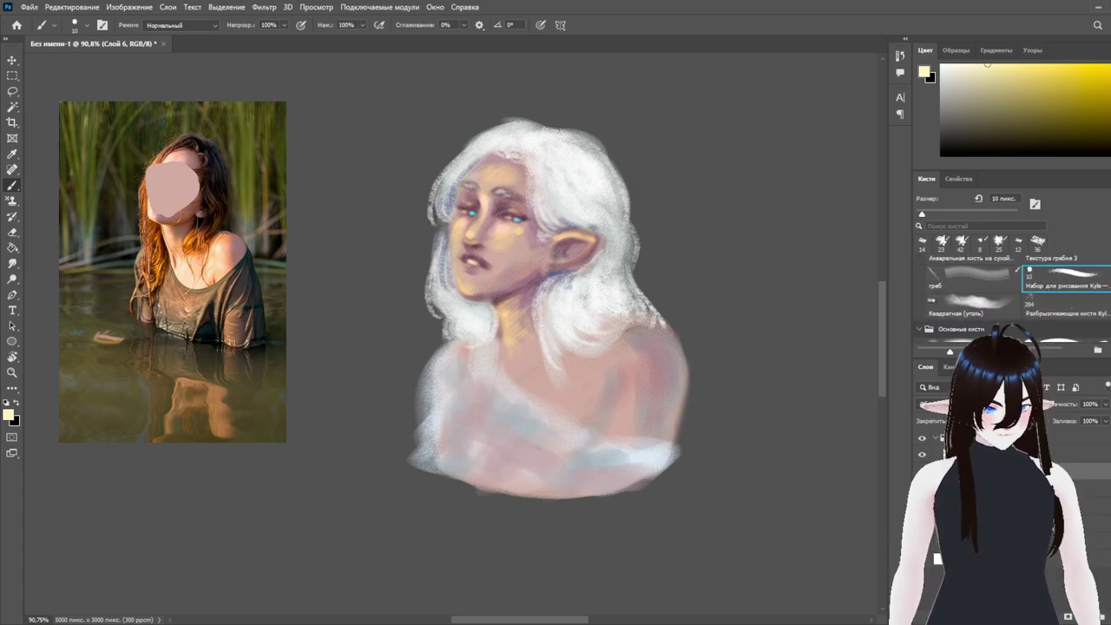
mouse_move(456, 216)
mouse_down()
mouse_move(458, 269)
mouse_move(451, 230)
mouse_up()
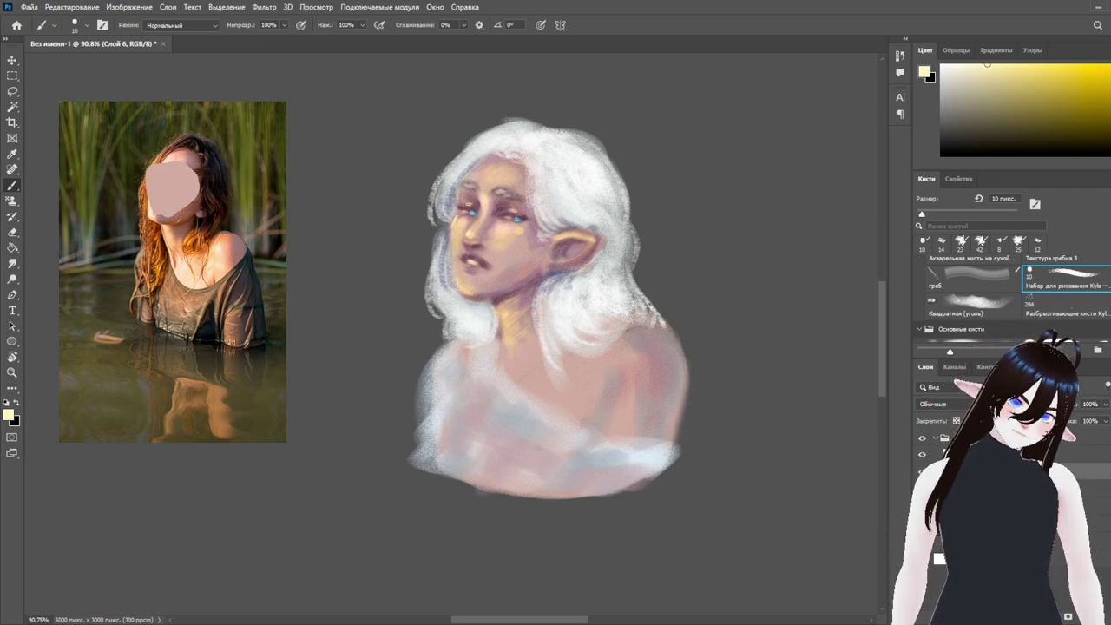
Add a fine white highlight at the far eye with the 10 px Угольный карандаш brush
click(942, 66)
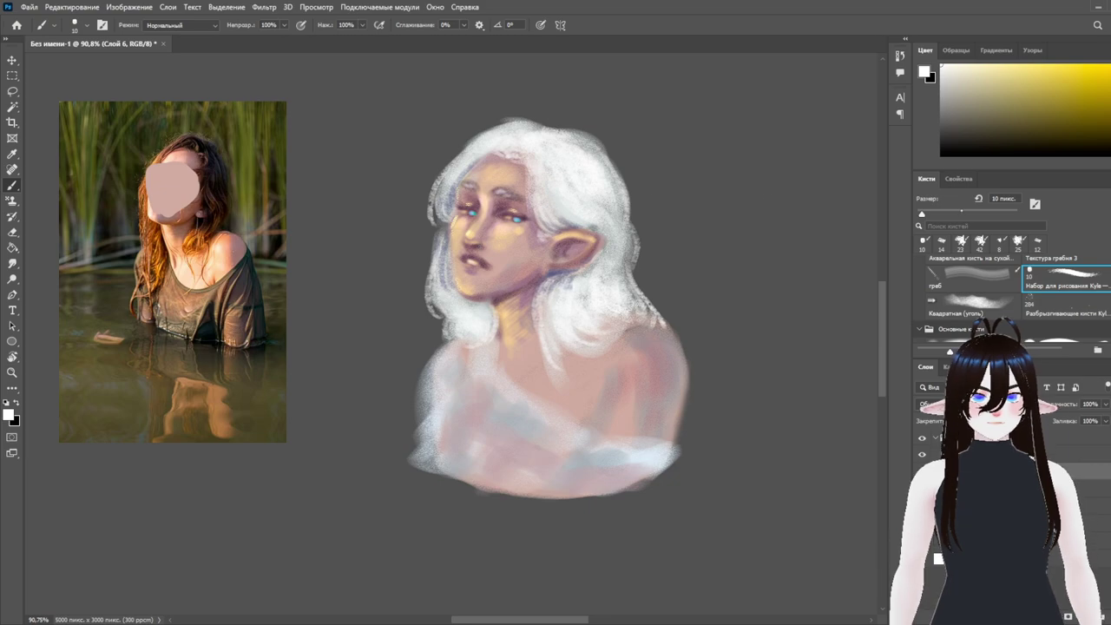
scroll(1030, 290, up, 3)
click(972, 285)
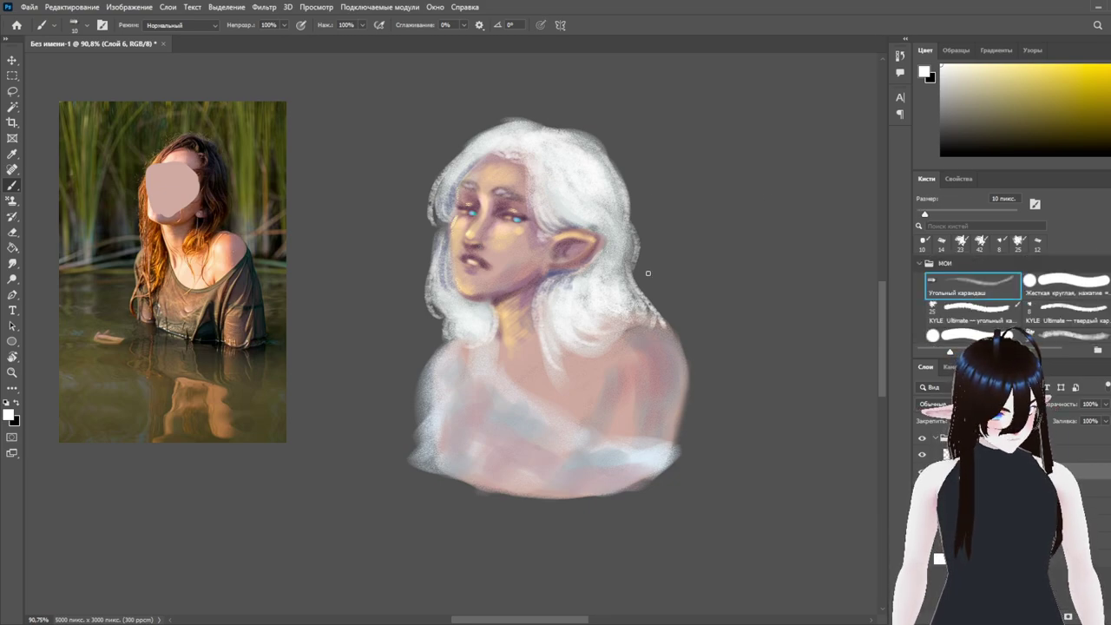
click(466, 211)
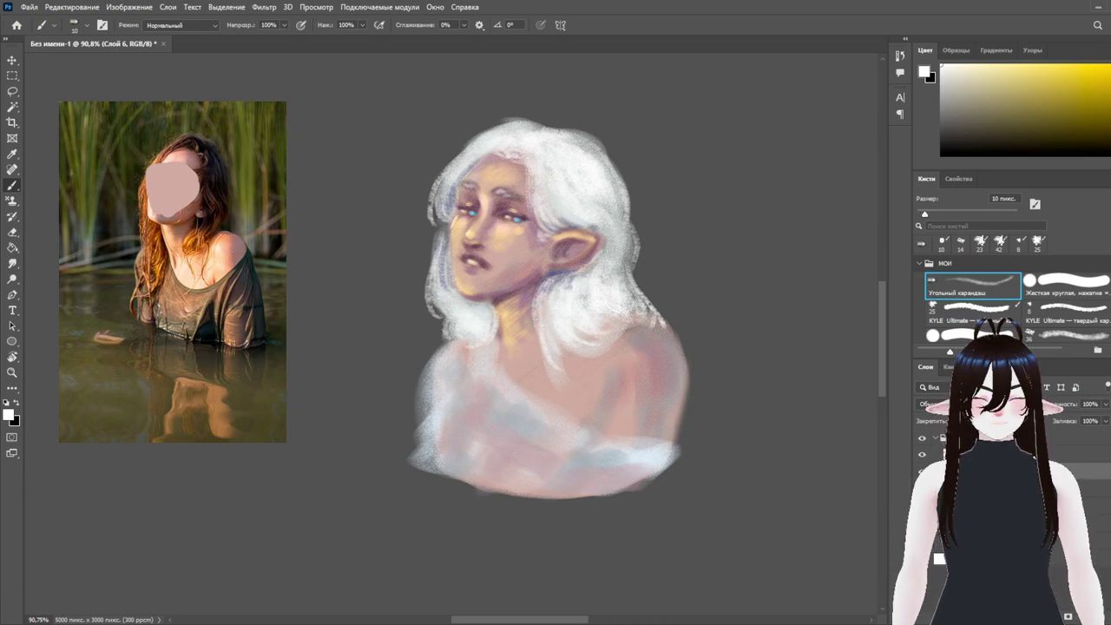
Tint the irises with small dark blue, pale blue and yellow dabs using the Угольный карандаш brush at 13 px
click(1110, 103)
drag(1060, 102, 1087, 105)
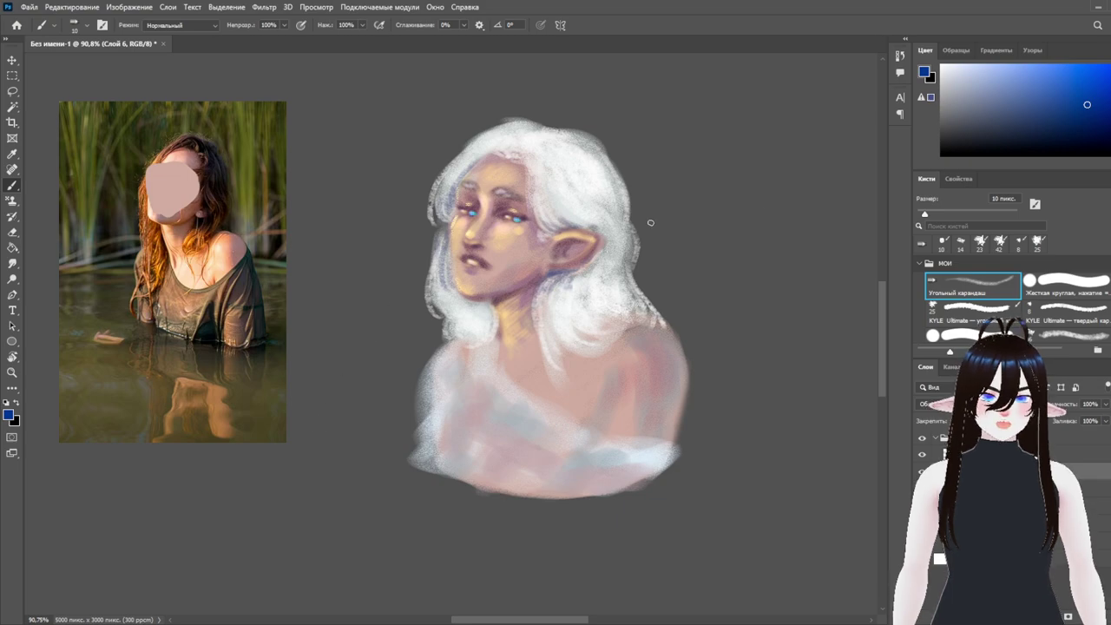
key(bracketright)
key(bracketright)
key(bracketright)
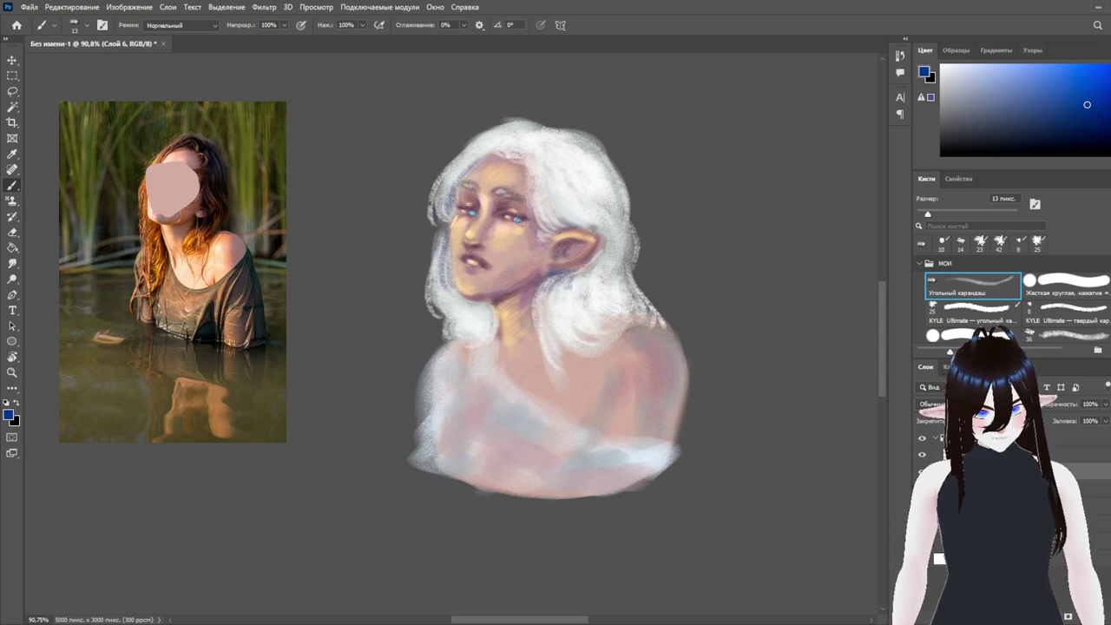
drag(515, 239, 510, 415)
key(ctrl+z)
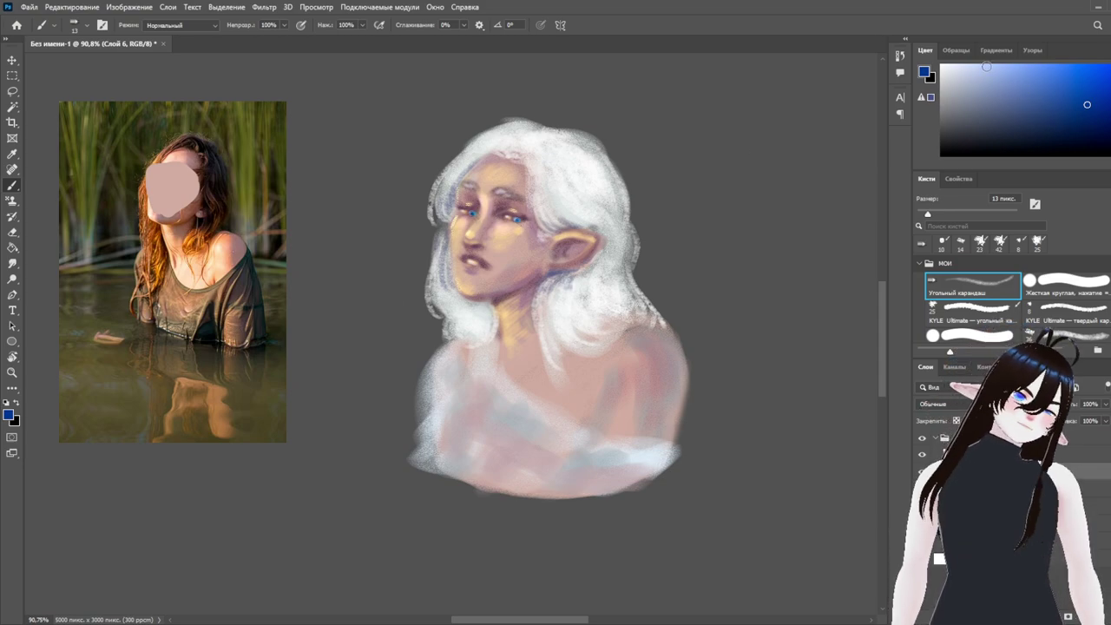
drag(996, 71, 984, 65)
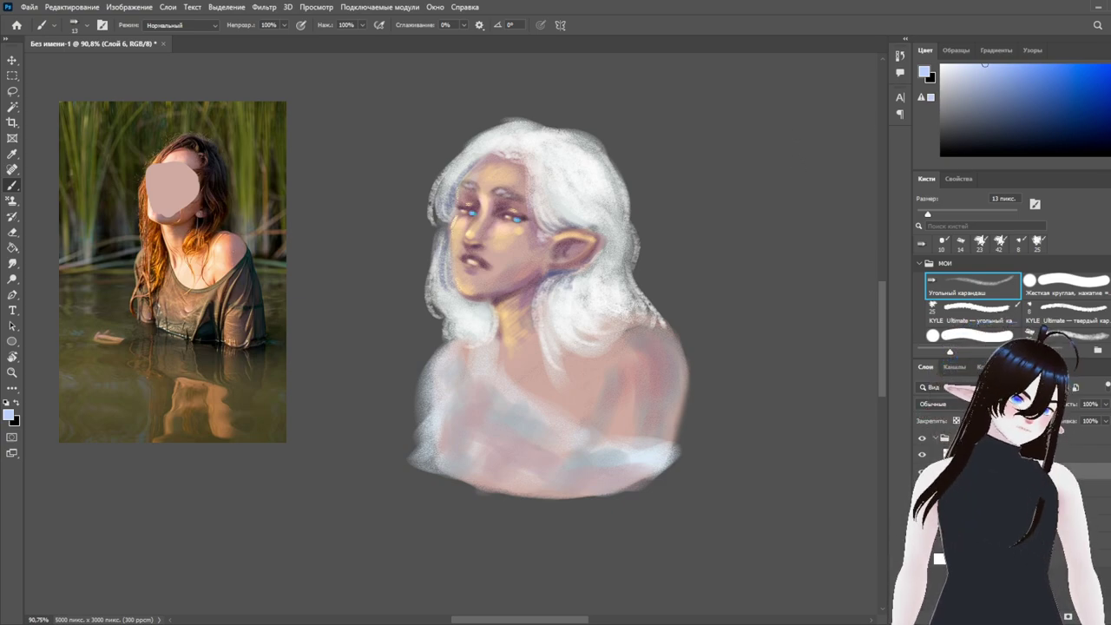
drag(1081, 80, 1086, 40)
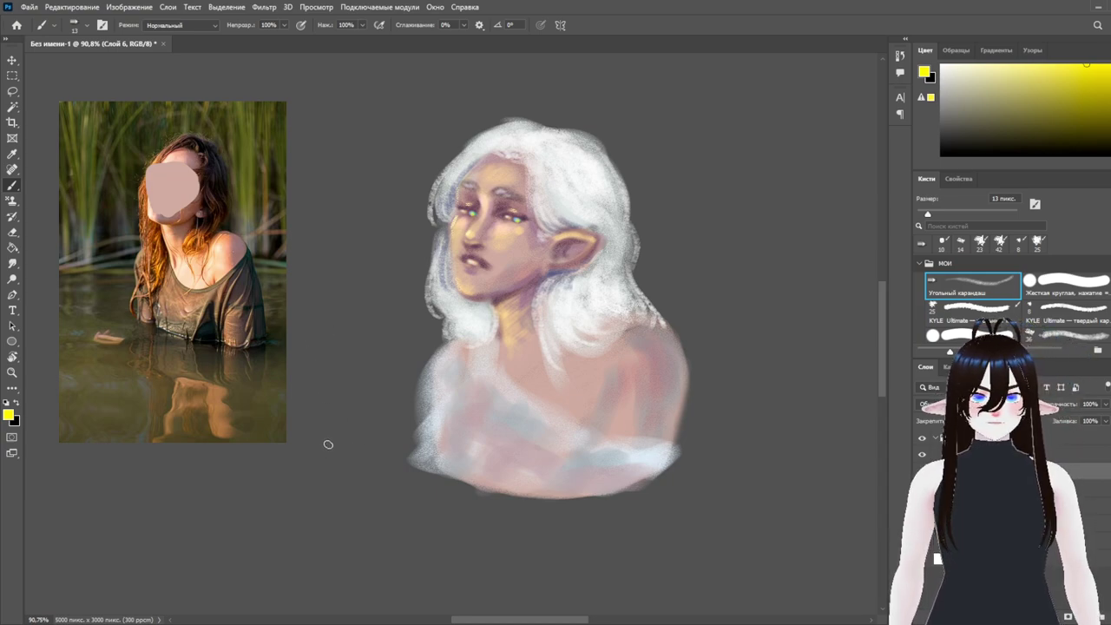
Deepen the shading of the lips and just below the lower lip in dark red with the 13 px brush
click(1024, 119)
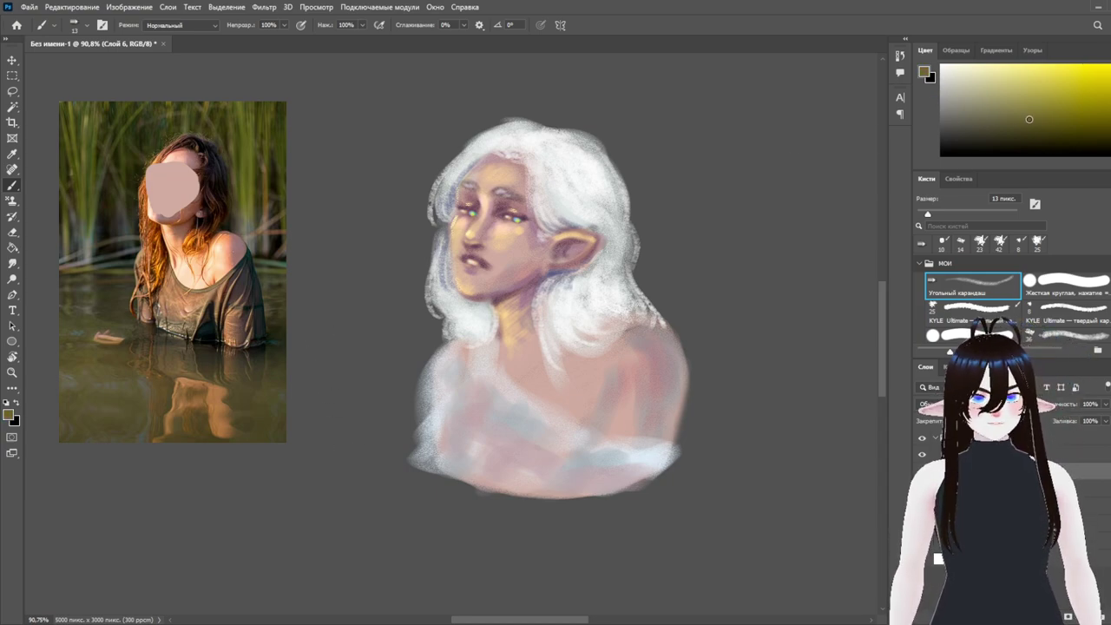
drag(1023, 118, 1071, 123)
click(1109, 148)
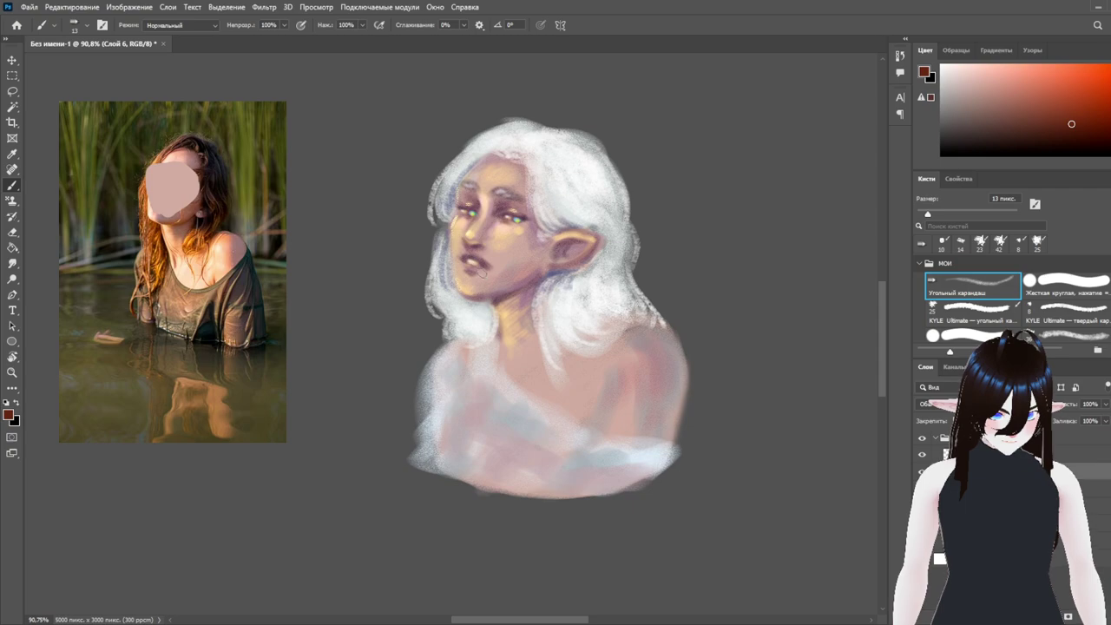
Add fine pale yellow accents to the lips and below the ear, reducing the brush to 10 px
click(980, 64)
alt+click(571, 207)
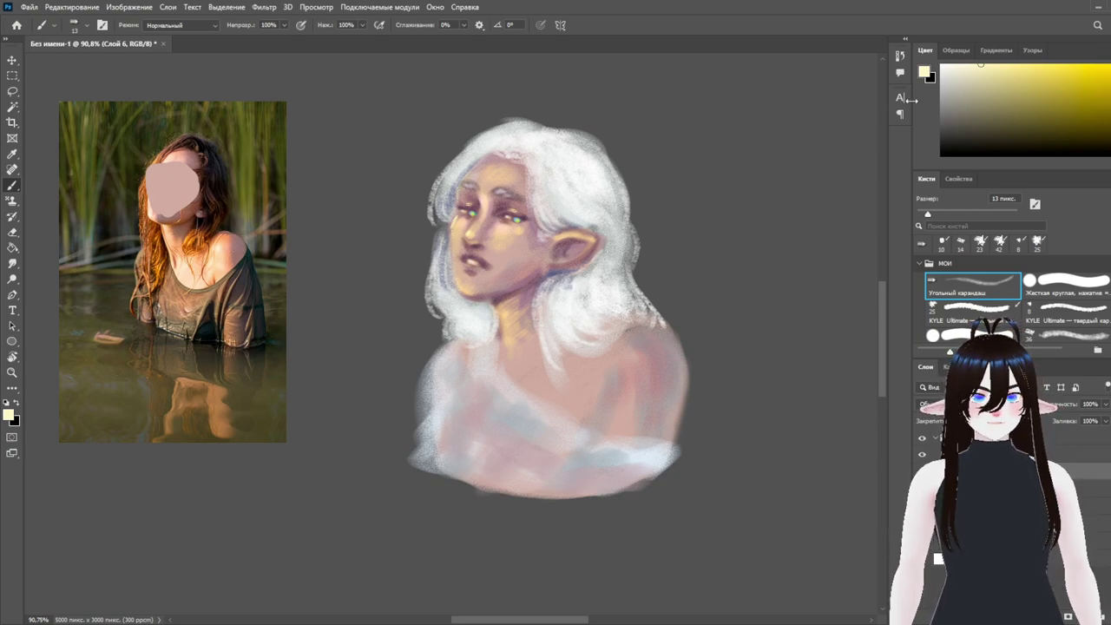
click(965, 64)
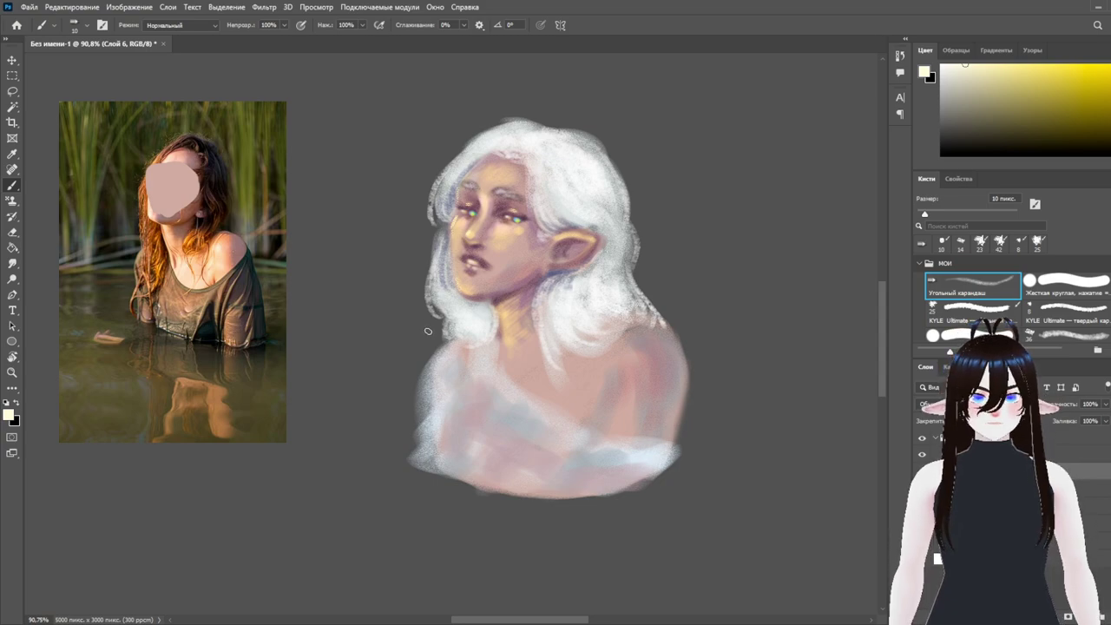
drag(545, 271, 583, 273)
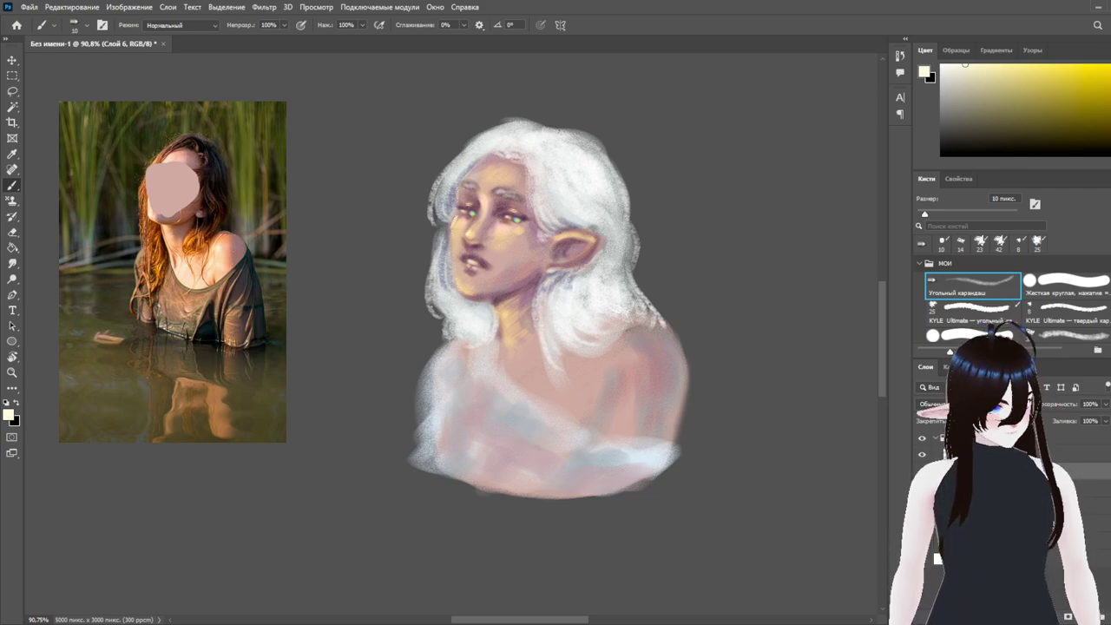
Shade the inner ear, the armpit crease, the neck base and the collarbones in dark purple with the 10 px brush
click(1109, 79)
drag(994, 129, 974, 133)
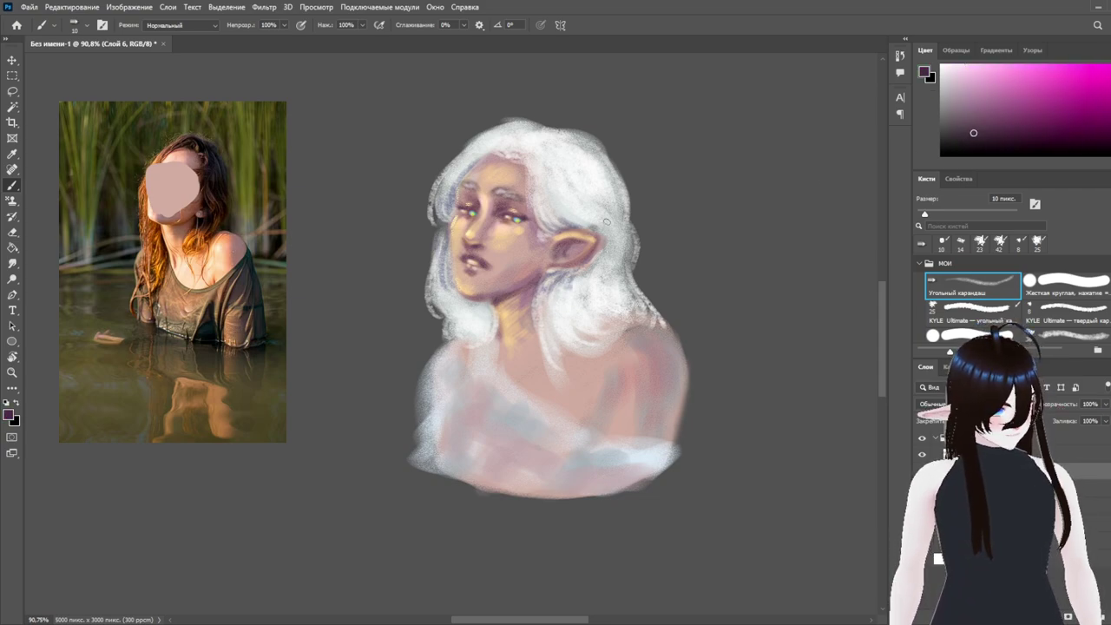
drag(560, 232, 605, 240)
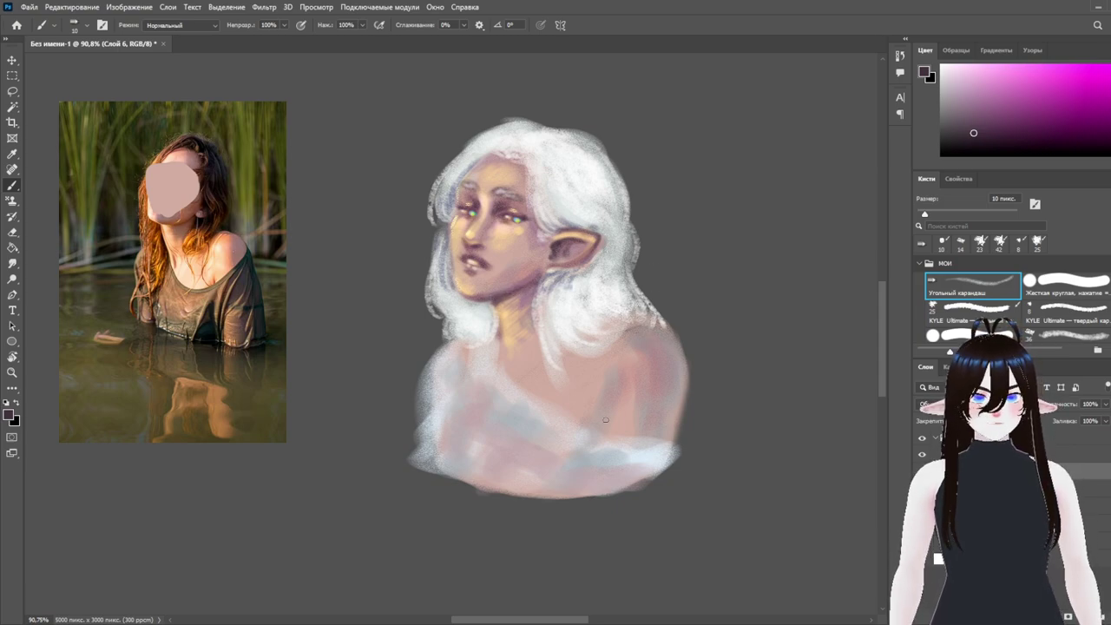
drag(611, 379, 607, 422)
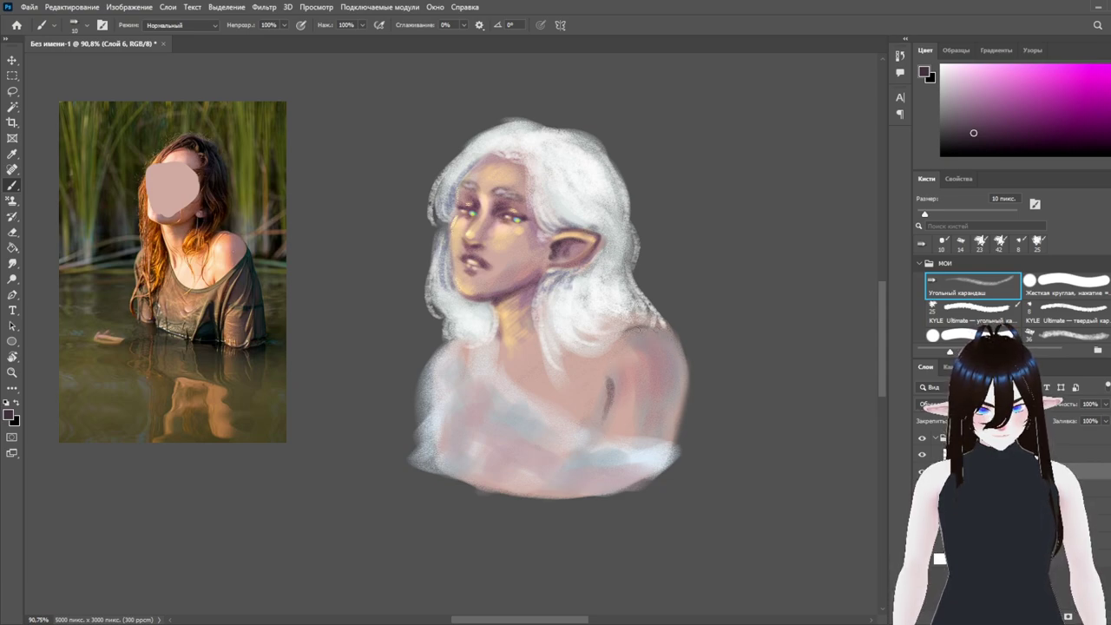
drag(508, 340, 510, 364)
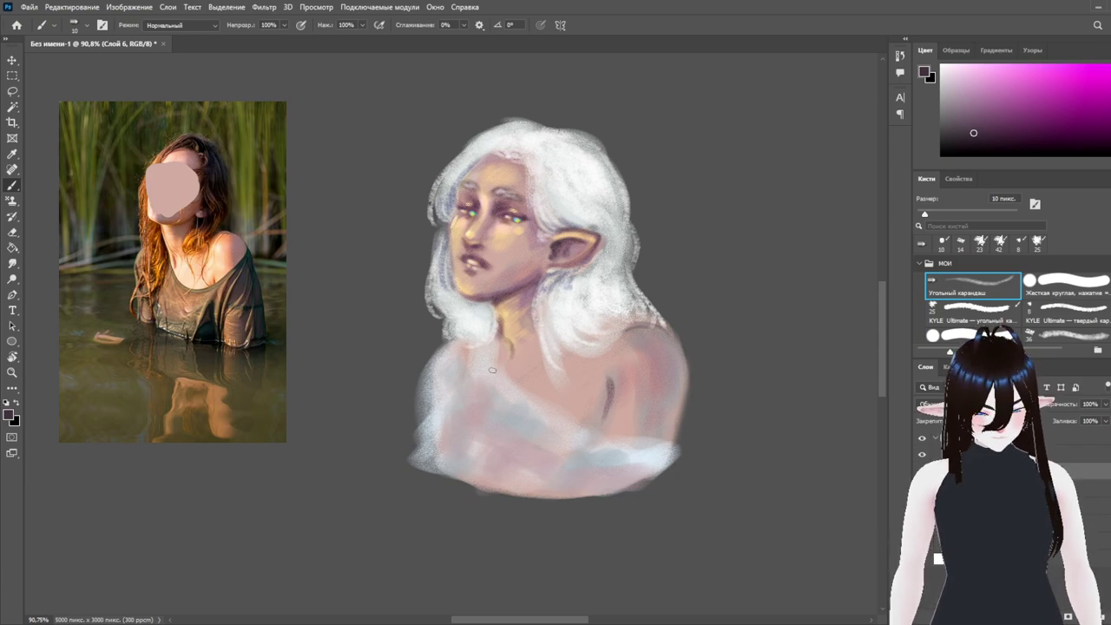
mouse_move(505, 340)
mouse_down()
mouse_move(516, 372)
mouse_move(540, 364)
mouse_up()
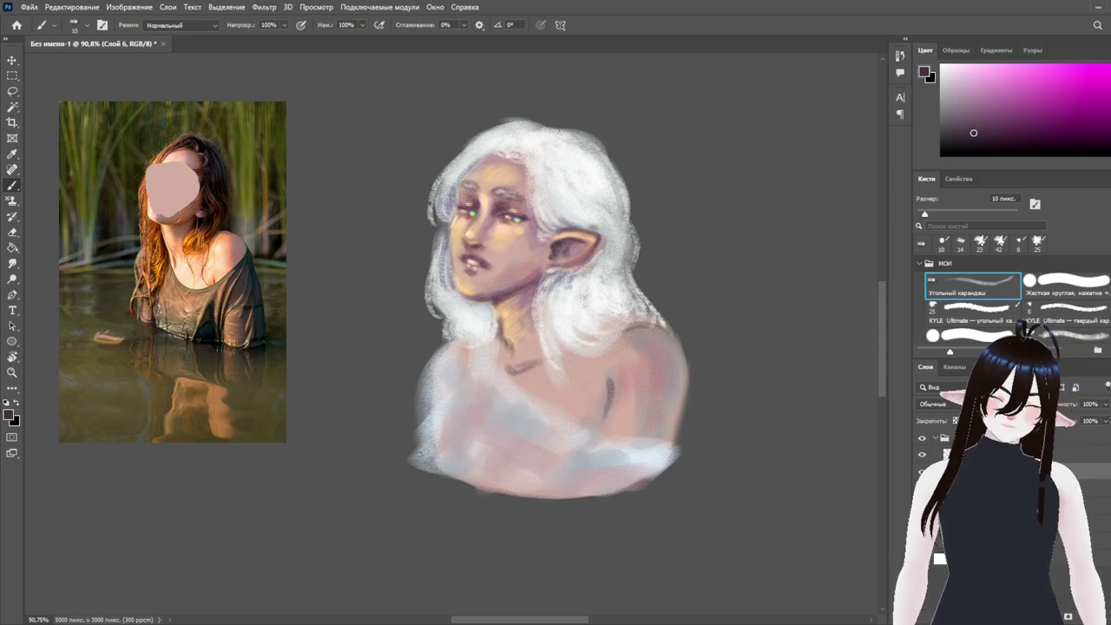
Soften the dark marks at the collarbones and armpit in muted pink with the brush at 47 px
mouse_move(1110, 109)
mouse_down()
mouse_move(1110, 71)
mouse_move(977, 102)
mouse_up()
click(1057, 86)
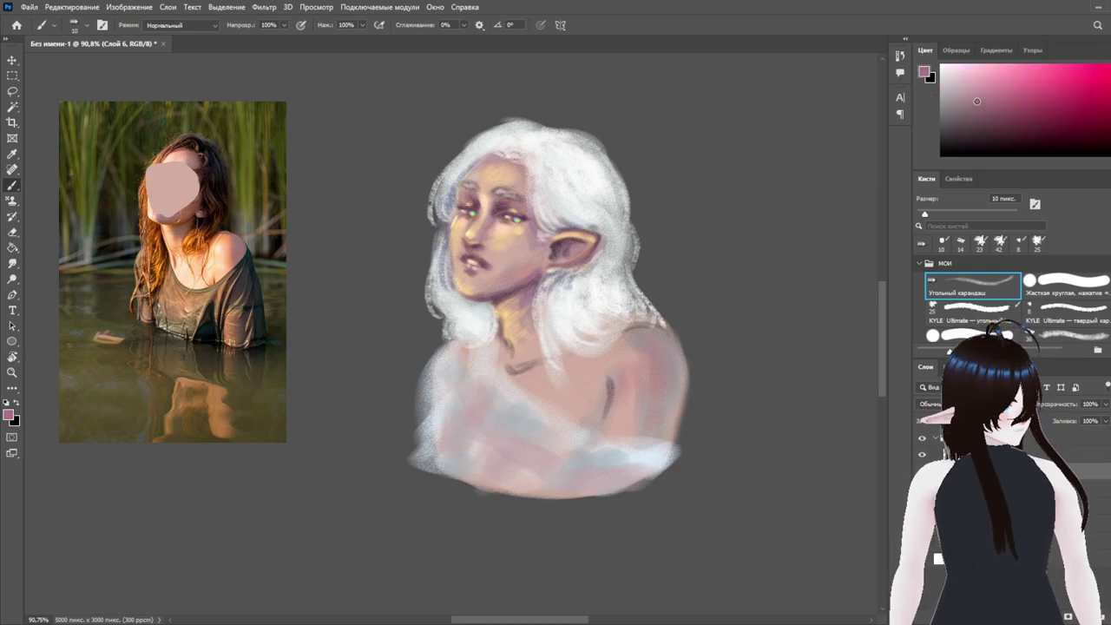
click(958, 214)
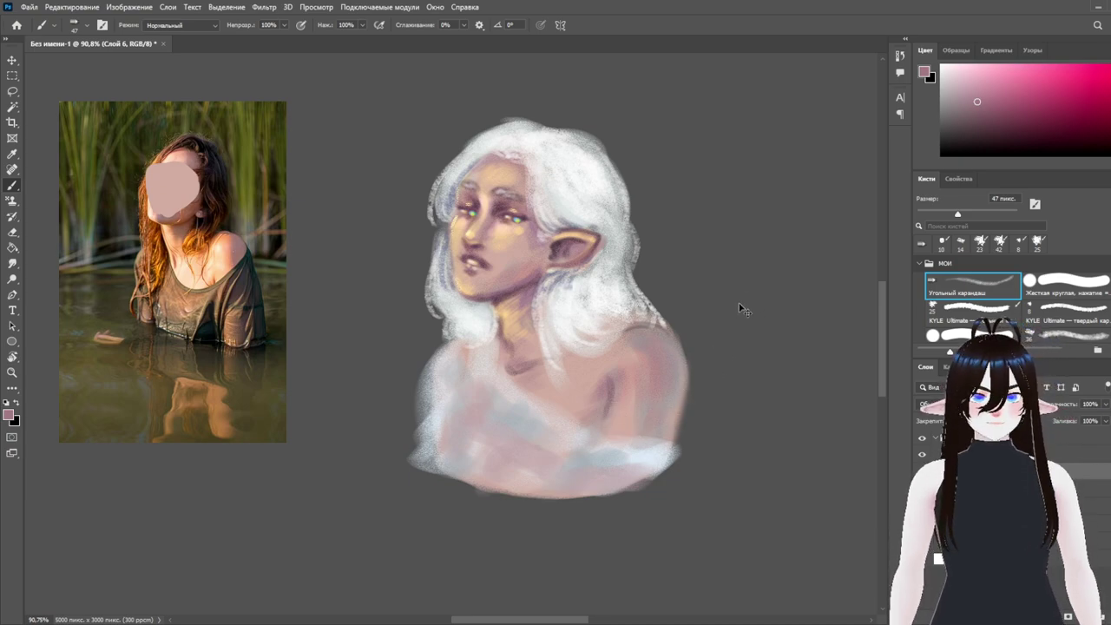
Paint pale orange highlights on the upper chest below the collarbones with the 47 px brush
click(1110, 146)
drag(1031, 75, 993, 50)
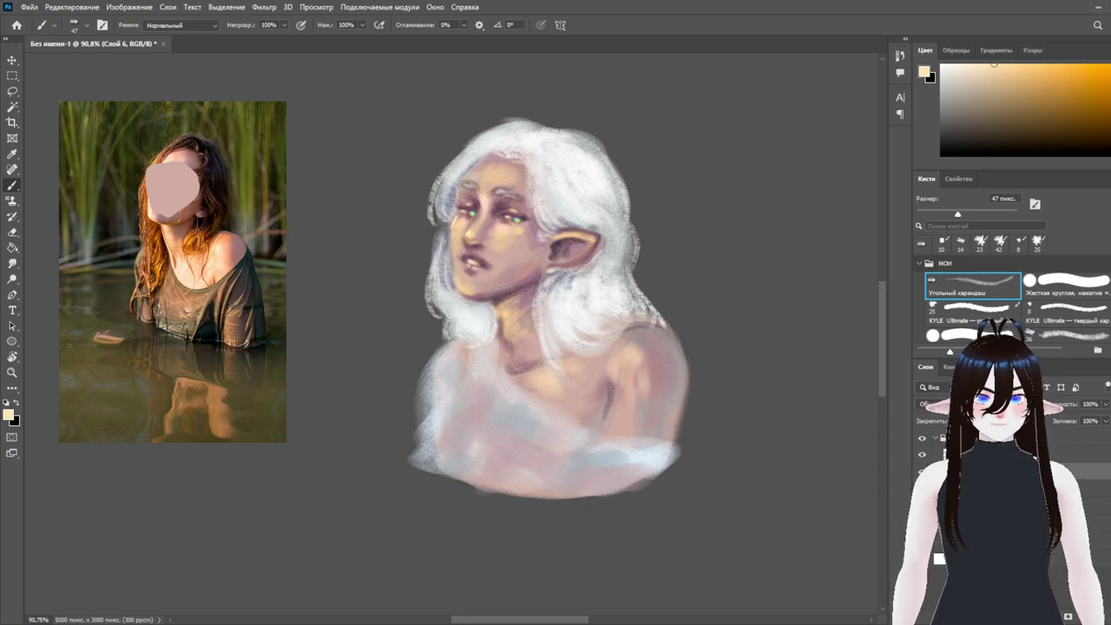
Try a broad pale orange highlight down the shoulder and upper arm, then undo those strokes
drag(633, 342, 642, 427)
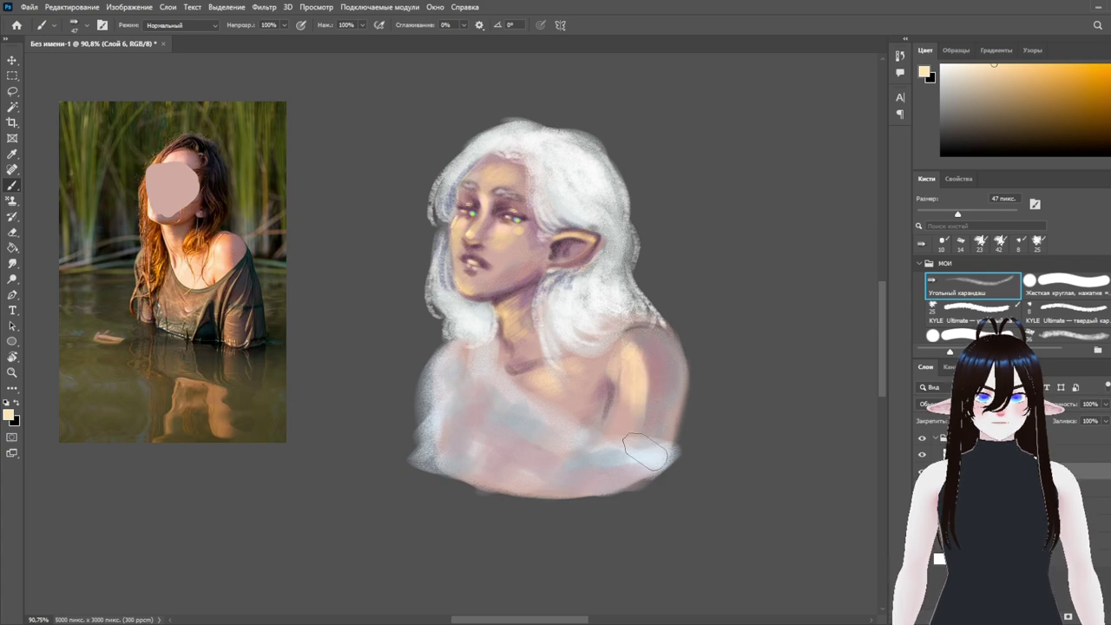
key(ctrl+z)
key(ctrl+z)
key(ctrl+z)
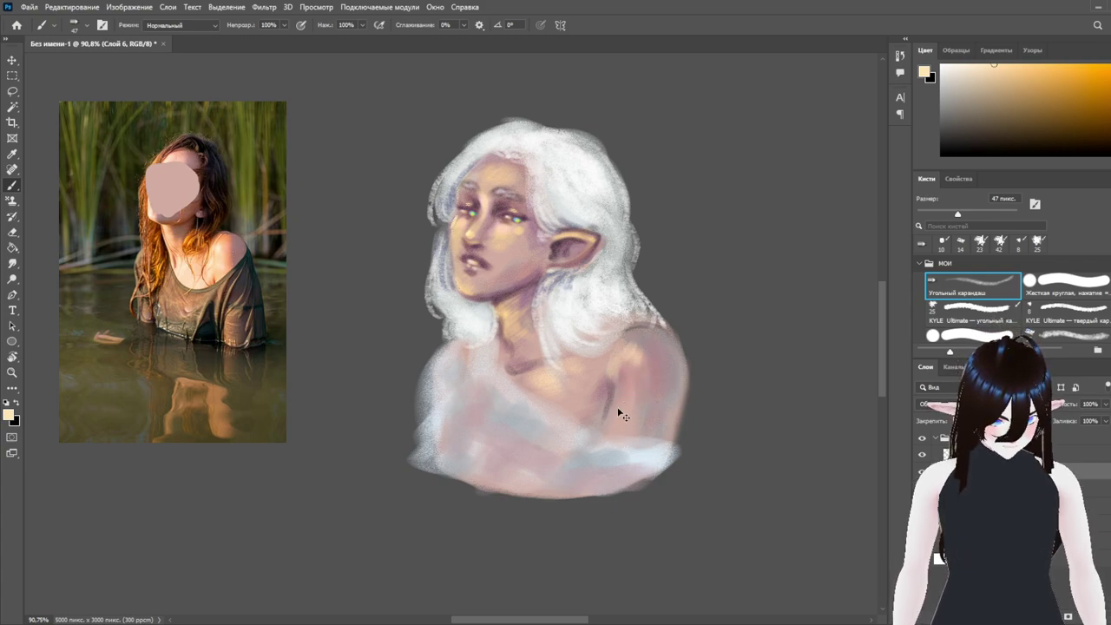
key(ctrl+z)
Paint softer pale orange highlights along the shoulder and upper arm with the 47 px brush
mouse_move(639, 371)
mouse_down()
mouse_move(630, 416)
mouse_move(640, 373)
mouse_move(634, 408)
mouse_up()
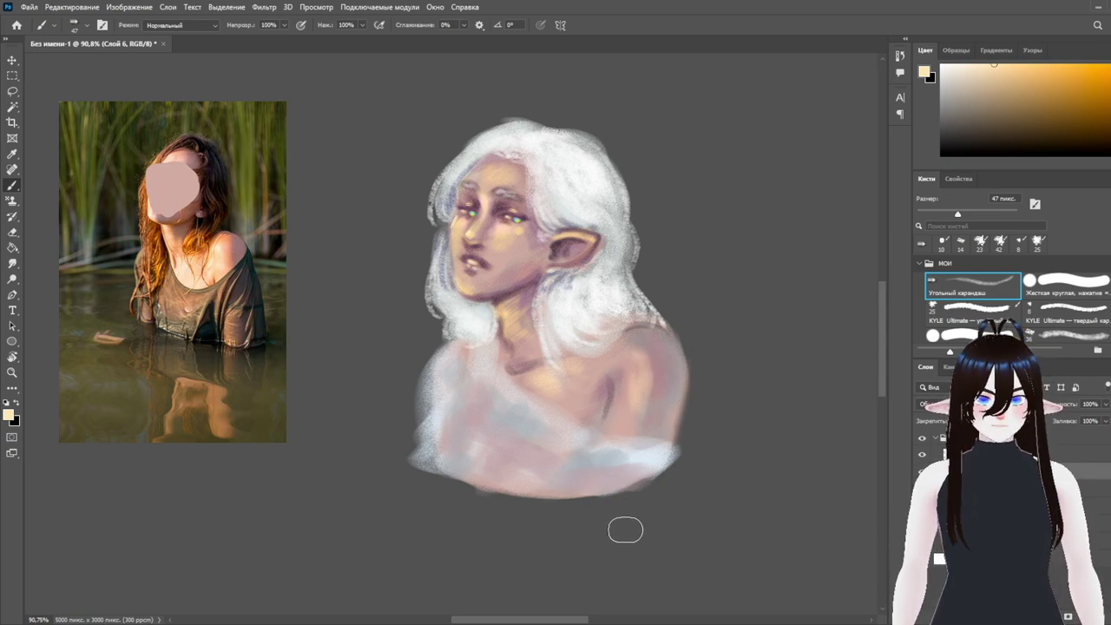
drag(661, 361, 653, 423)
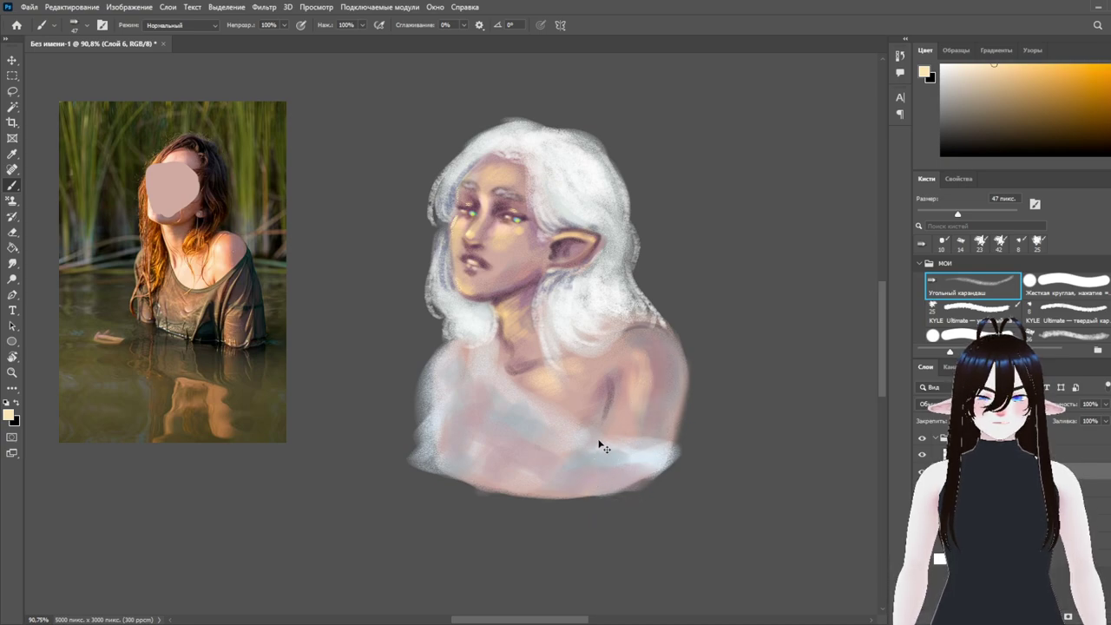
mouse_move(663, 354)
mouse_down()
mouse_move(637, 375)
mouse_move(648, 399)
mouse_up()
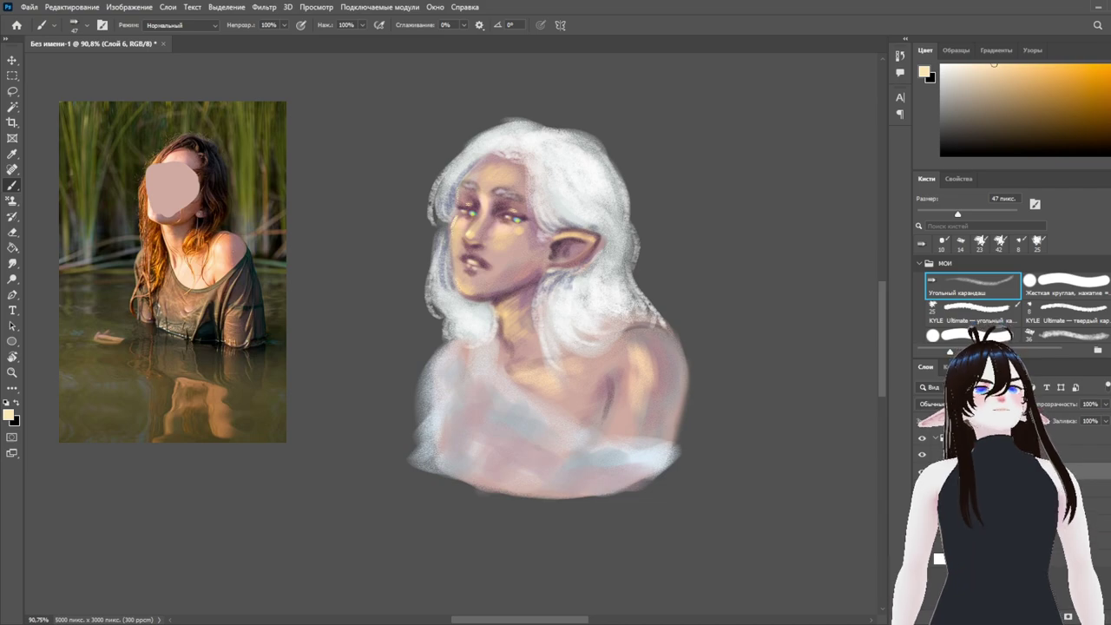
Toggle the visibility of the painted layers to compare the portrait with and without the new shading
click(922, 470)
click(921, 487)
click(921, 487)
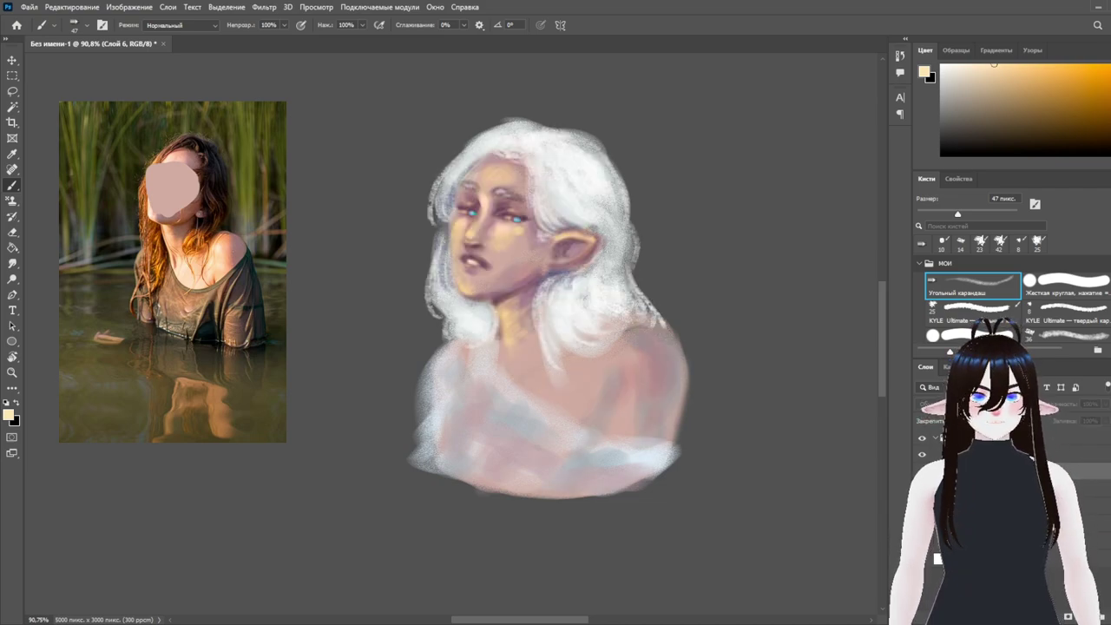
click(921, 471)
click(921, 470)
click(922, 470)
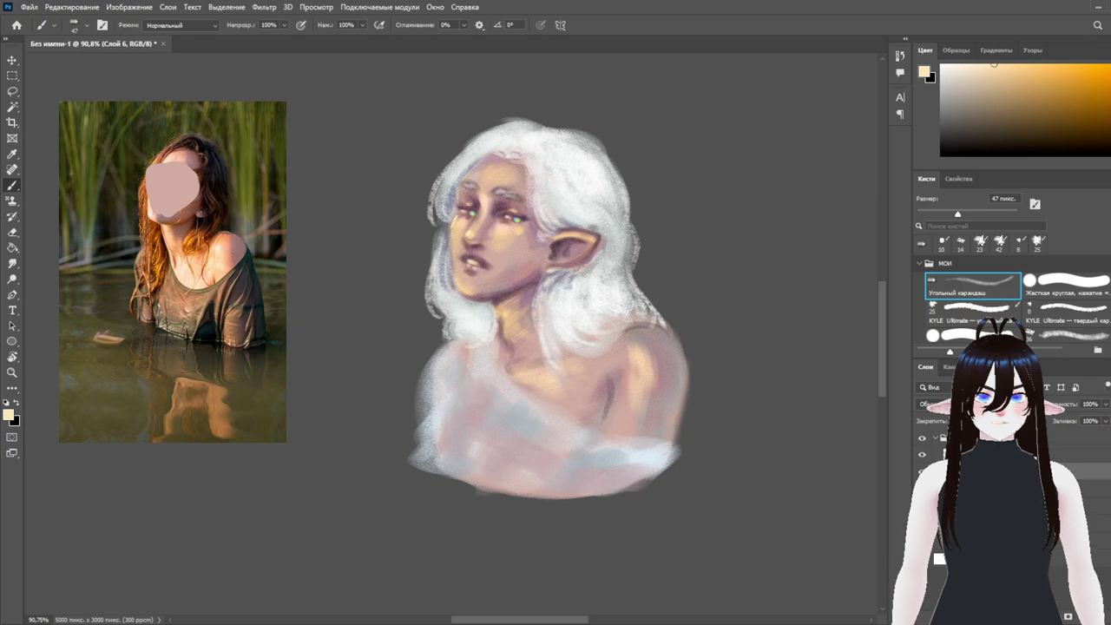
Shade the garment's neckline and folds in dark grey-brown with the 47 px brush, undoing an overly dark neckline stroke
drag(954, 114, 962, 123)
mouse_move(481, 380)
mouse_down()
mouse_move(458, 393)
mouse_move(460, 376)
mouse_move(487, 375)
mouse_move(453, 382)
mouse_move(494, 425)
mouse_move(489, 448)
mouse_move(590, 468)
mouse_move(599, 440)
mouse_up()
drag(484, 354, 664, 452)
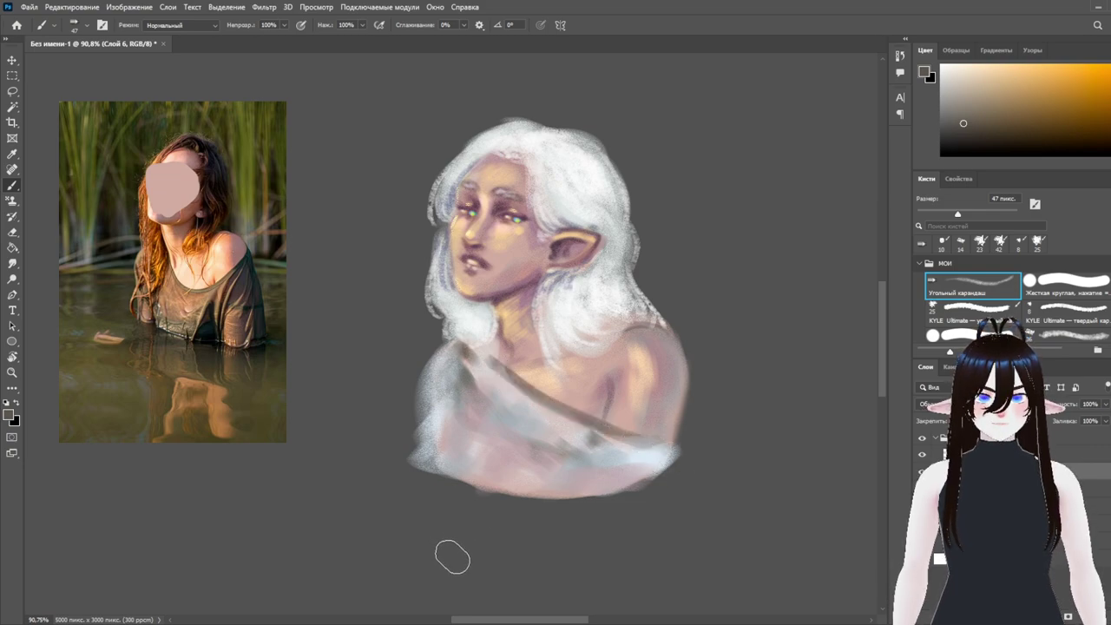
key(ctrl+z)
mouse_move(501, 377)
mouse_down()
mouse_move(685, 458)
mouse_move(608, 438)
mouse_move(668, 460)
mouse_up()
mouse_move(544, 459)
mouse_down()
mouse_move(578, 445)
mouse_move(536, 477)
mouse_move(616, 469)
mouse_up()
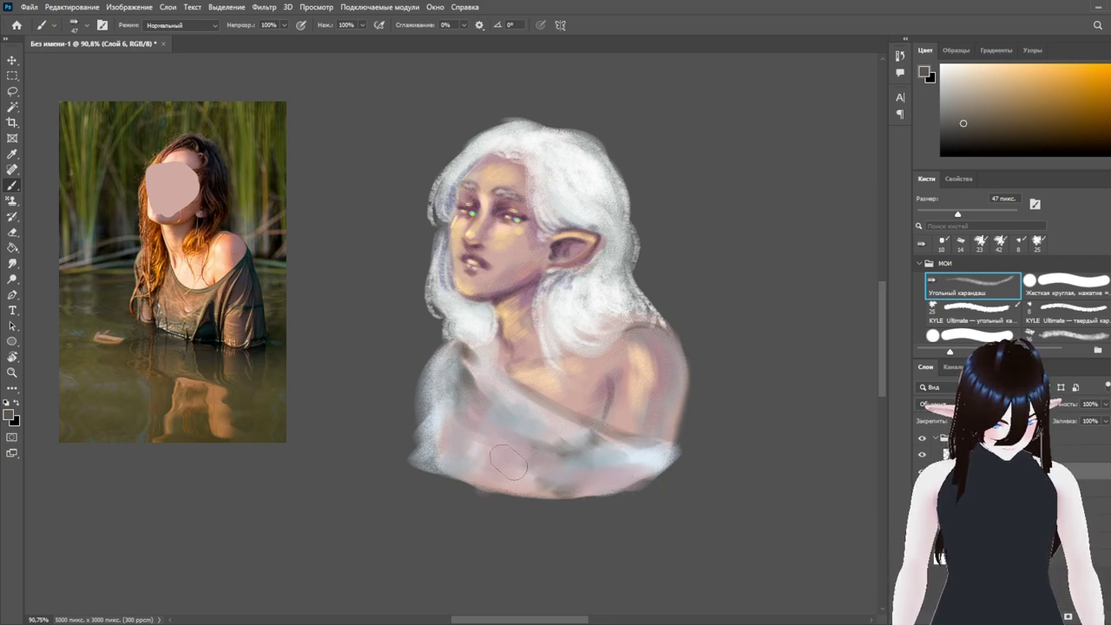
mouse_move(438, 407)
mouse_down()
mouse_move(440, 425)
mouse_move(477, 447)
mouse_move(464, 438)
mouse_up()
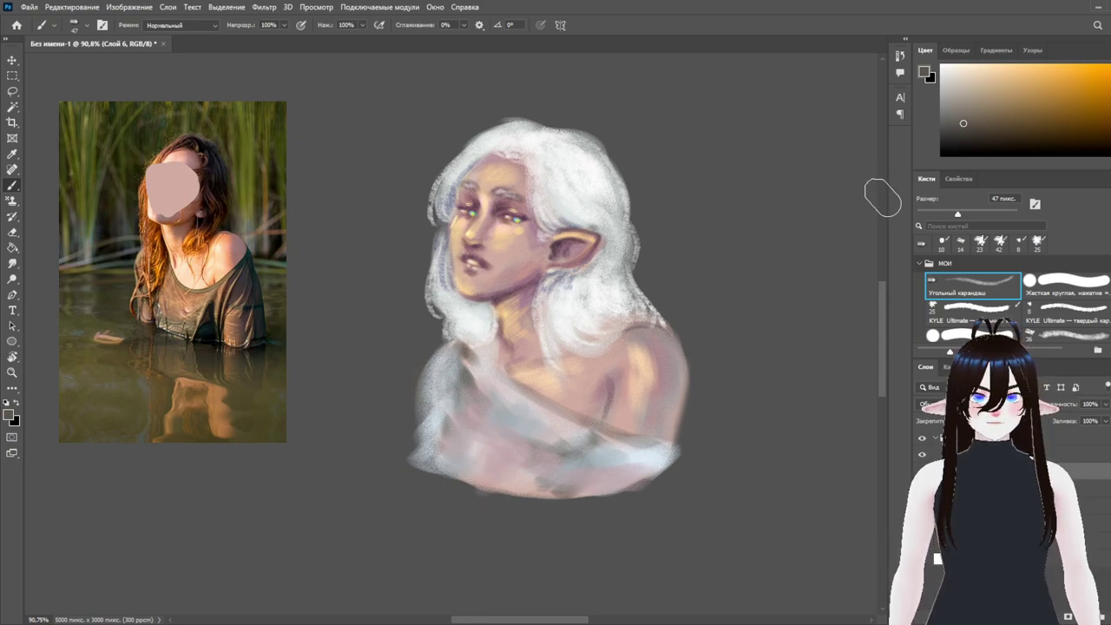
Paint pale cream highlights along the garment's folds, checking Слой 5 on and off and making it the active layer
drag(1032, 112, 967, 63)
mouse_move(544, 441)
mouse_down()
mouse_move(521, 428)
mouse_move(543, 432)
mouse_move(515, 395)
mouse_move(596, 439)
mouse_move(568, 452)
mouse_move(610, 468)
mouse_move(631, 460)
mouse_move(543, 458)
mouse_move(546, 480)
mouse_move(491, 459)
mouse_move(480, 387)
mouse_up()
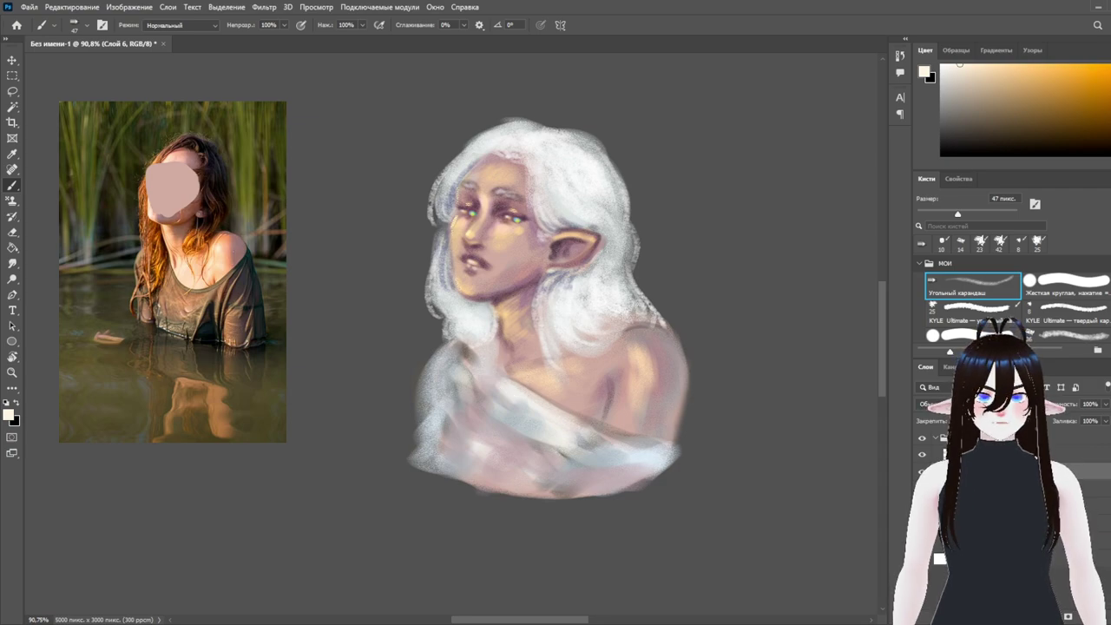
click(922, 454)
click(922, 454)
click(954, 454)
mouse_move(456, 420)
mouse_down()
mouse_move(486, 453)
mouse_move(512, 434)
mouse_move(508, 473)
mouse_move(499, 416)
mouse_move(552, 453)
mouse_up()
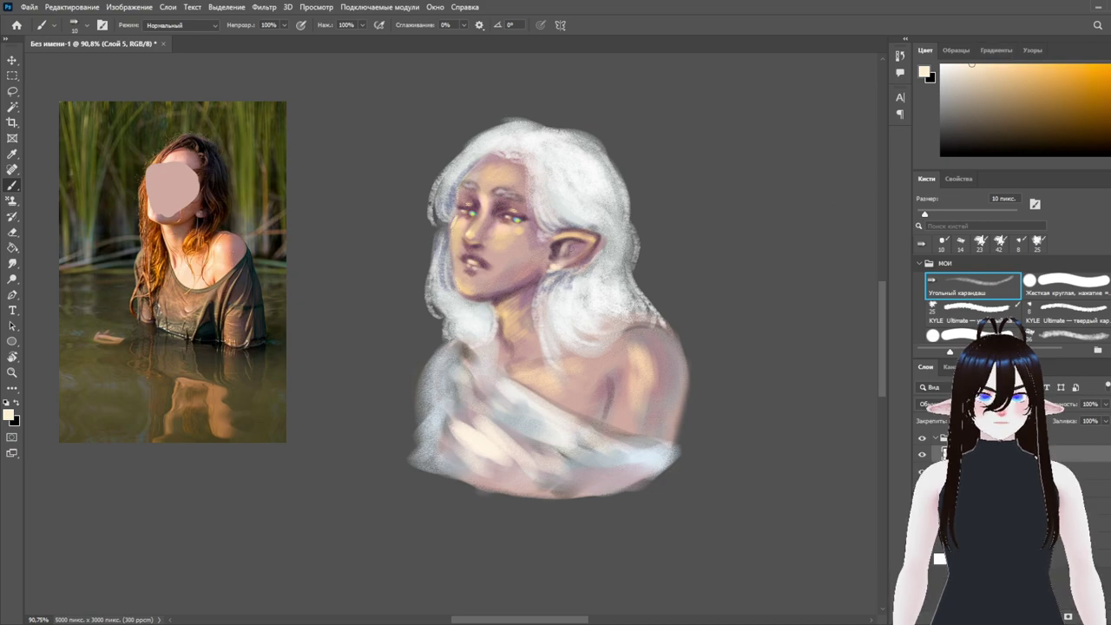
Set the painting colour to dark purple for the 10 px brush
mouse_move(1074, 142)
mouse_down()
mouse_move(1088, 117)
mouse_move(1079, 115)
mouse_up()
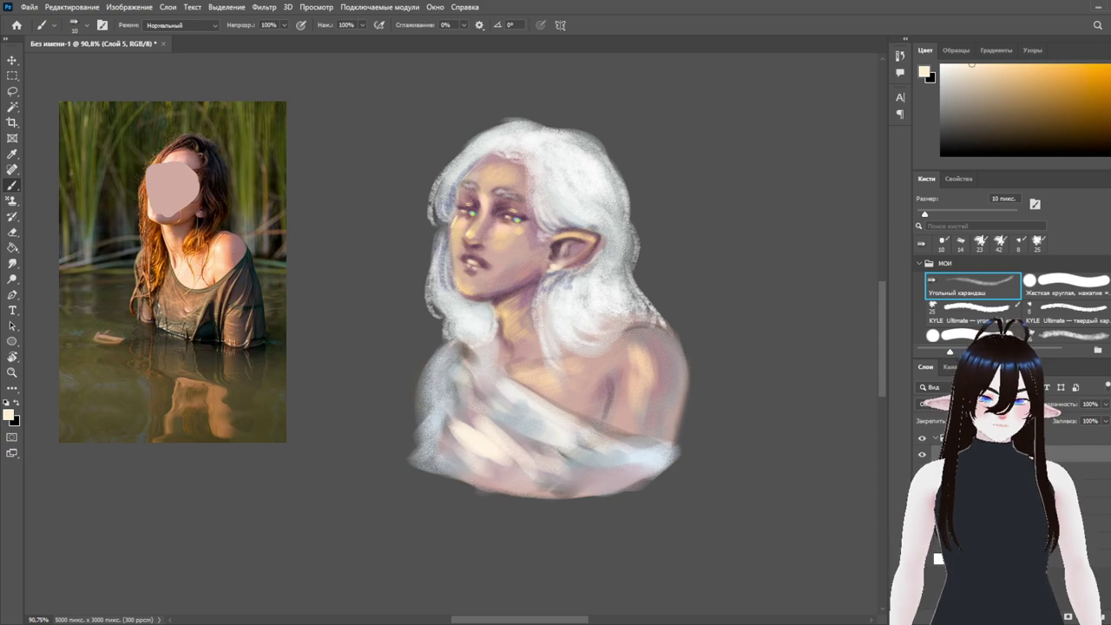
click(1110, 71)
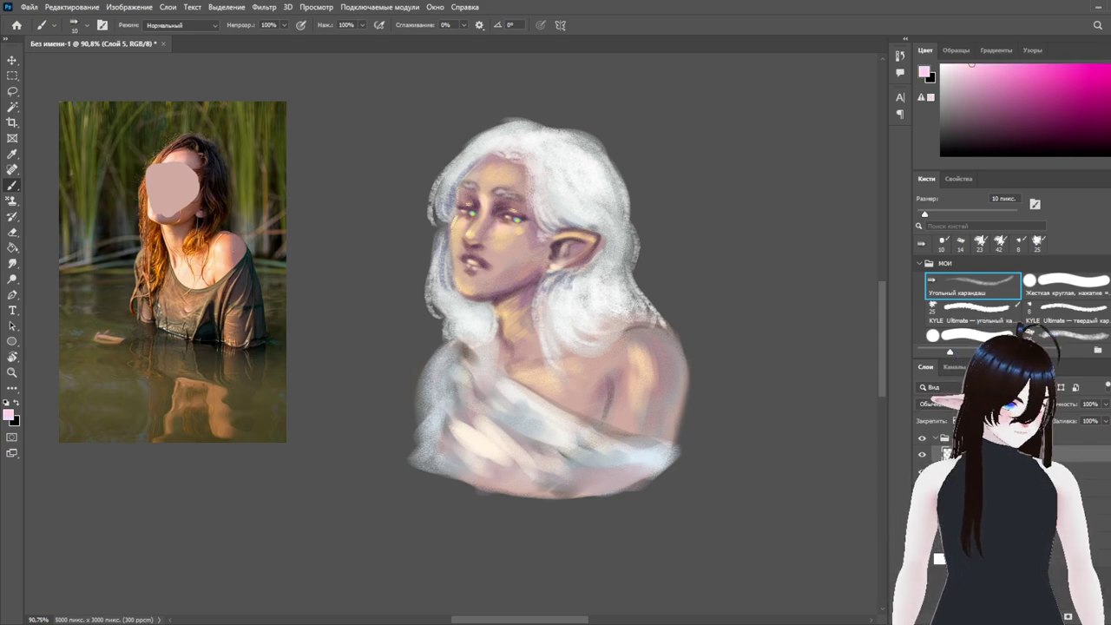
click(971, 128)
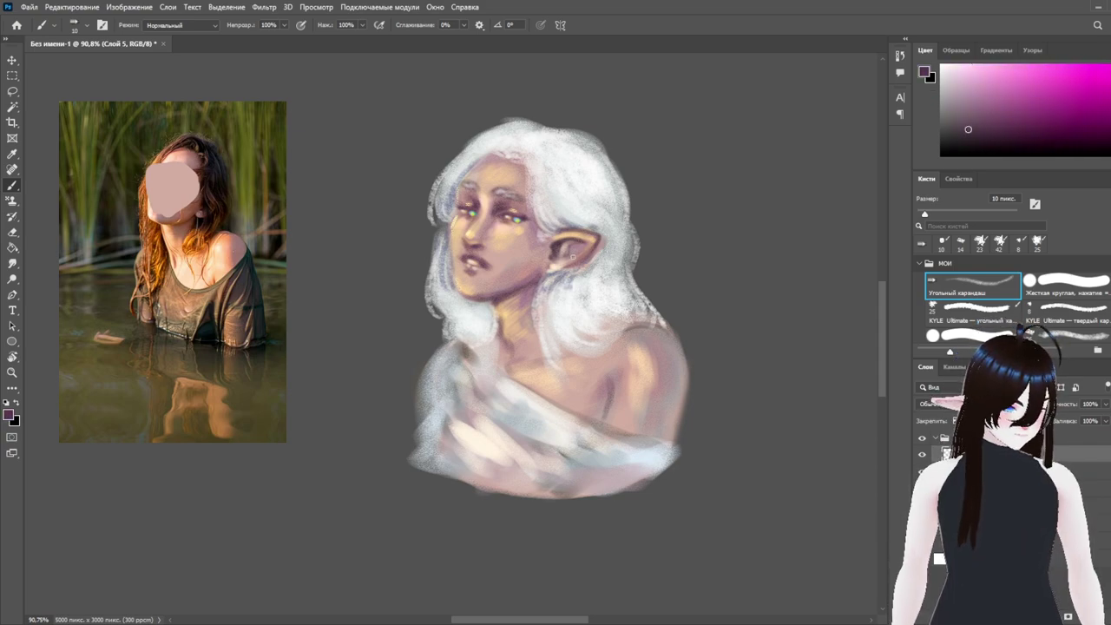